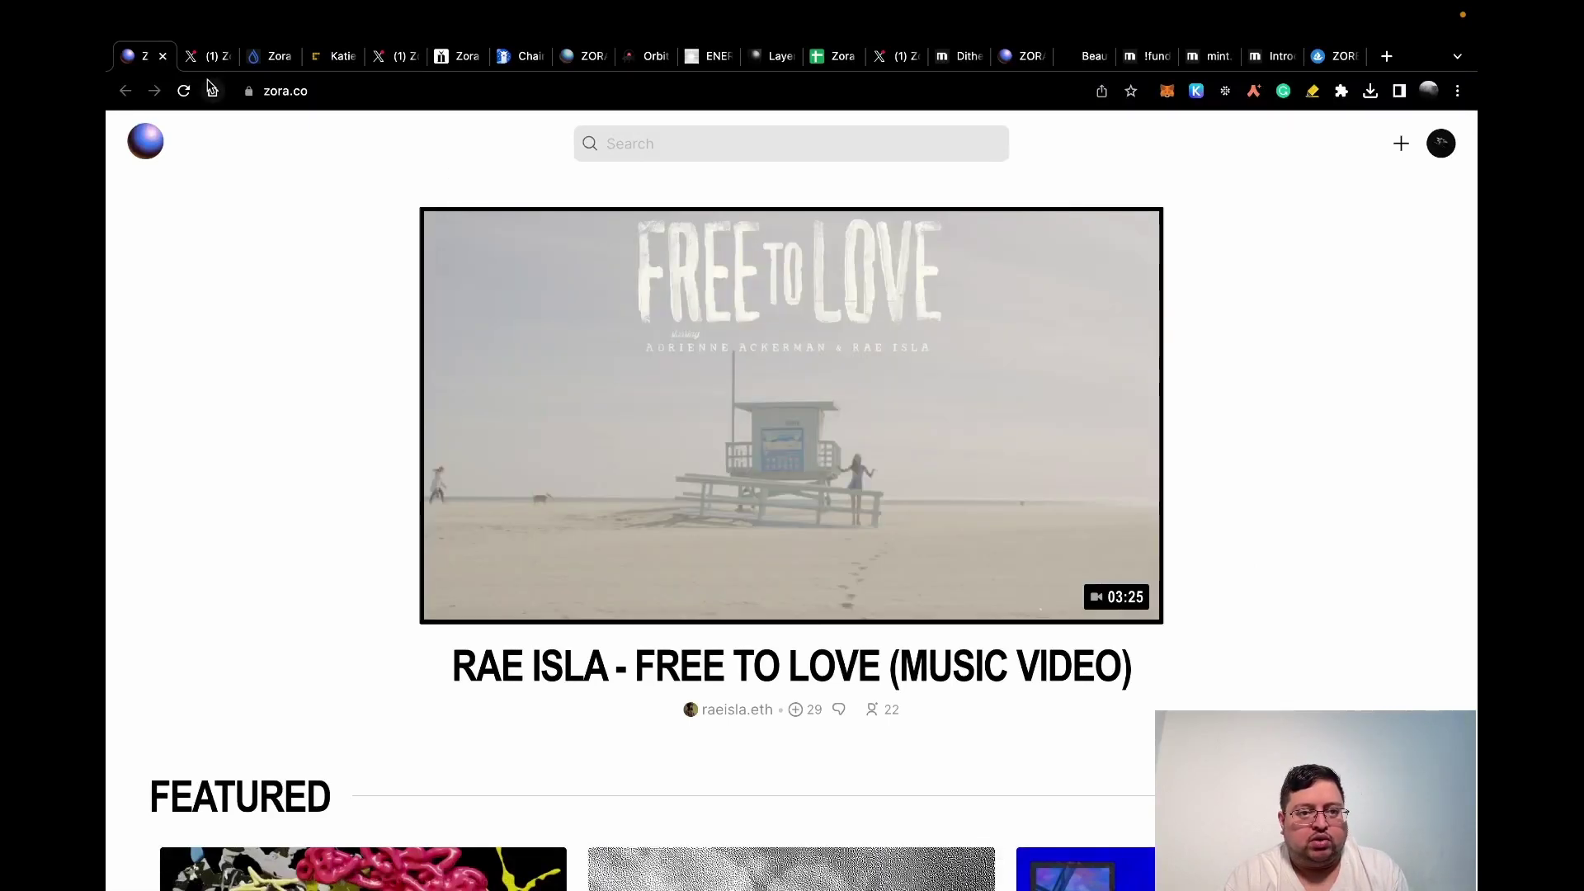
# Step: Review Zora Network's ICO Drops listing and X profile, ending on CoinDesk's $50M raise article
pyautogui.click(272, 56)
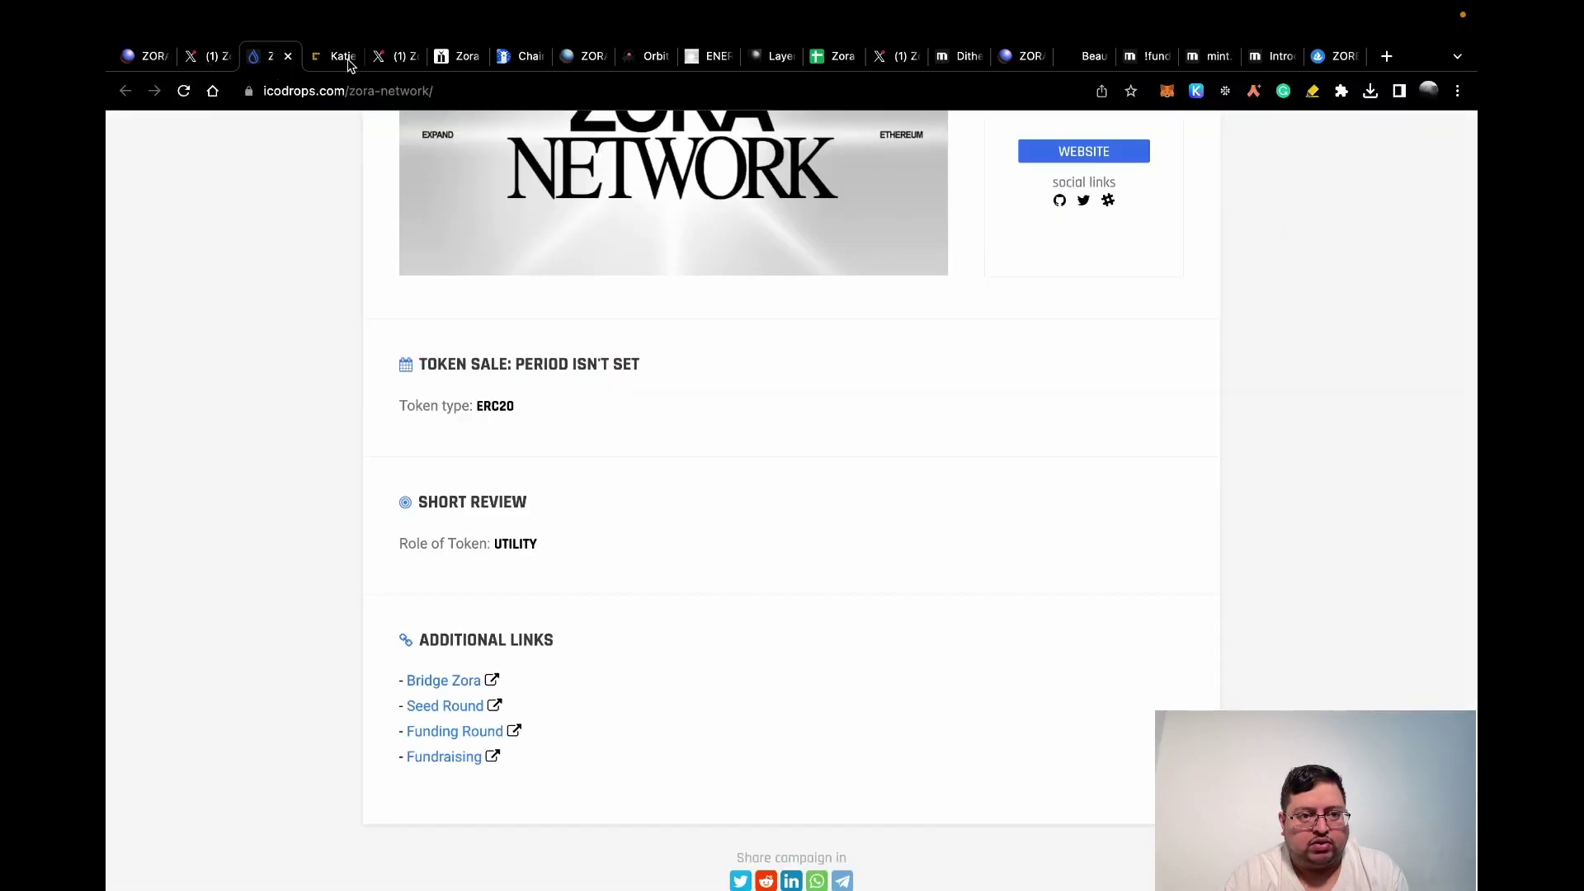
pyautogui.click(218, 60)
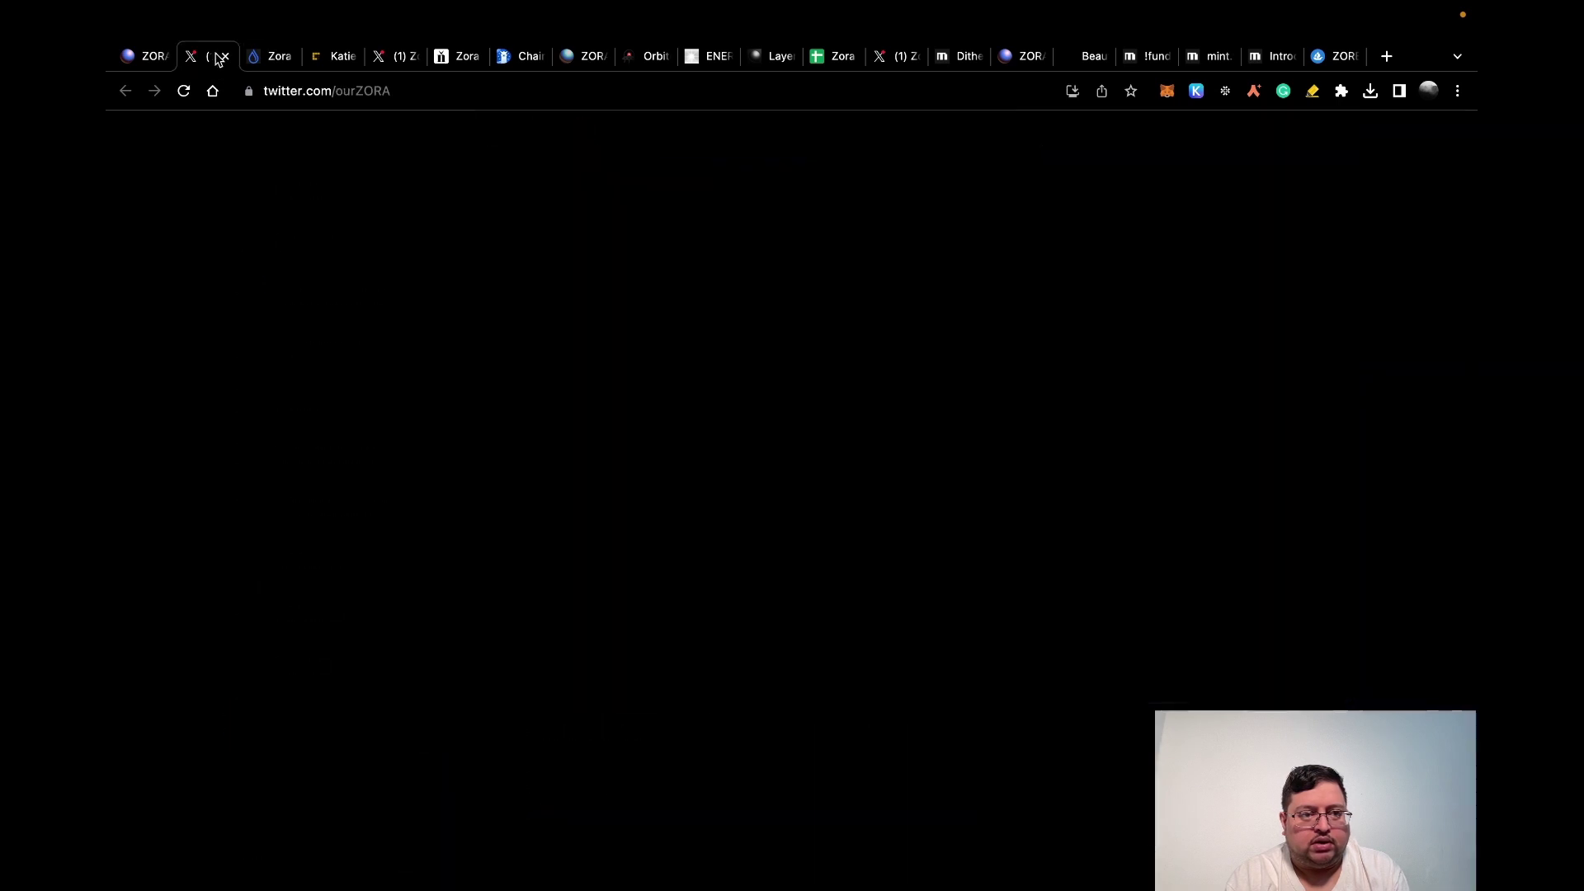
pyautogui.click(279, 60)
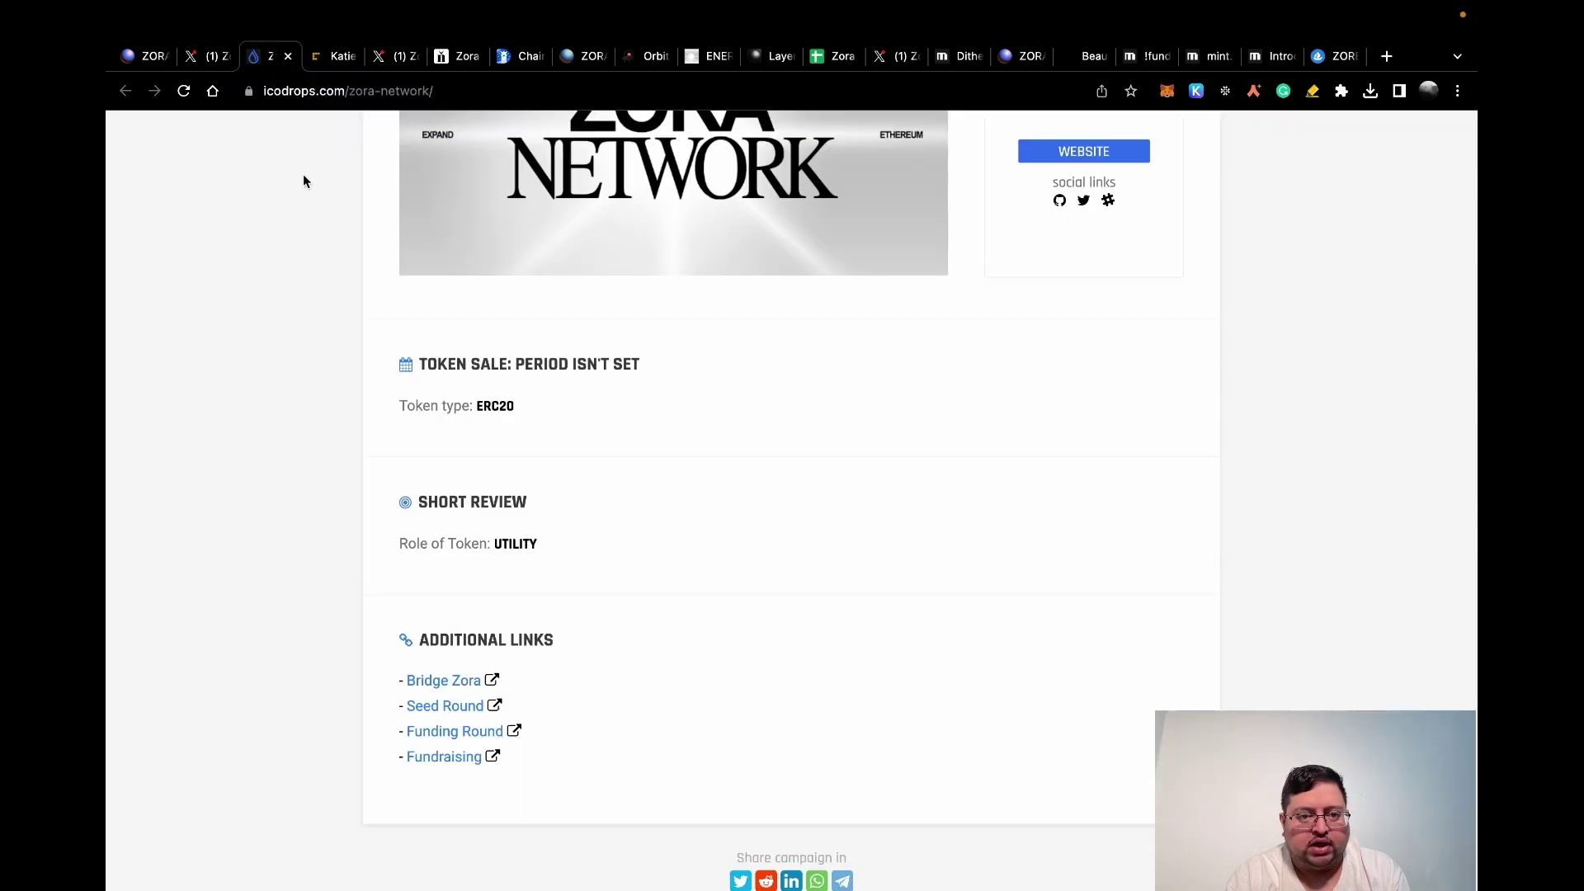
pyautogui.scroll(3, 304, 179)
pyautogui.scroll(1, 303, 180)
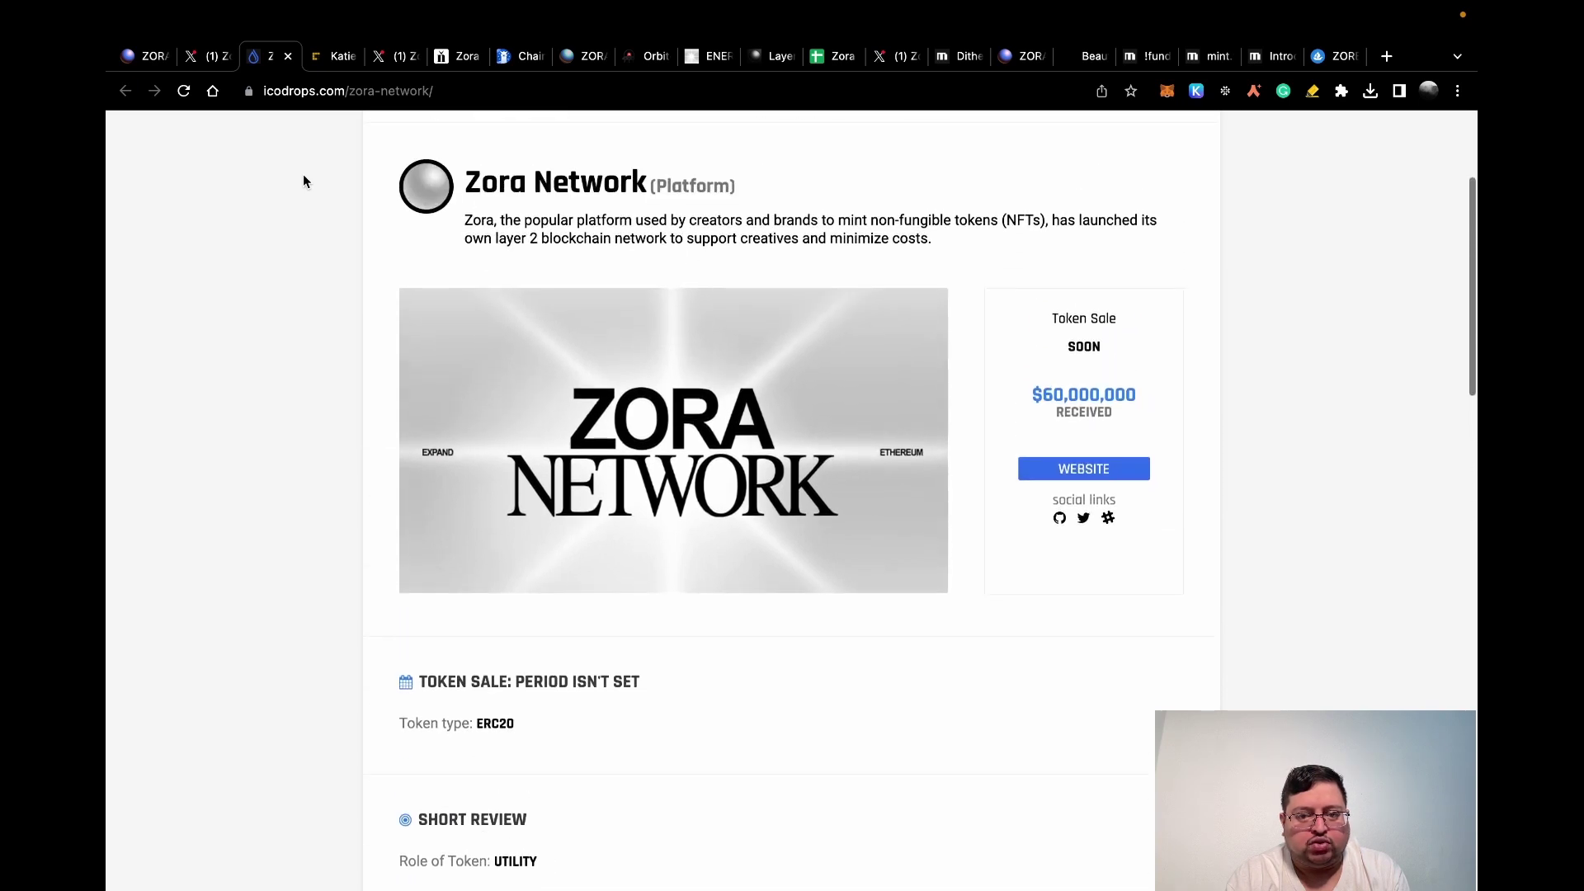
pyautogui.click(338, 58)
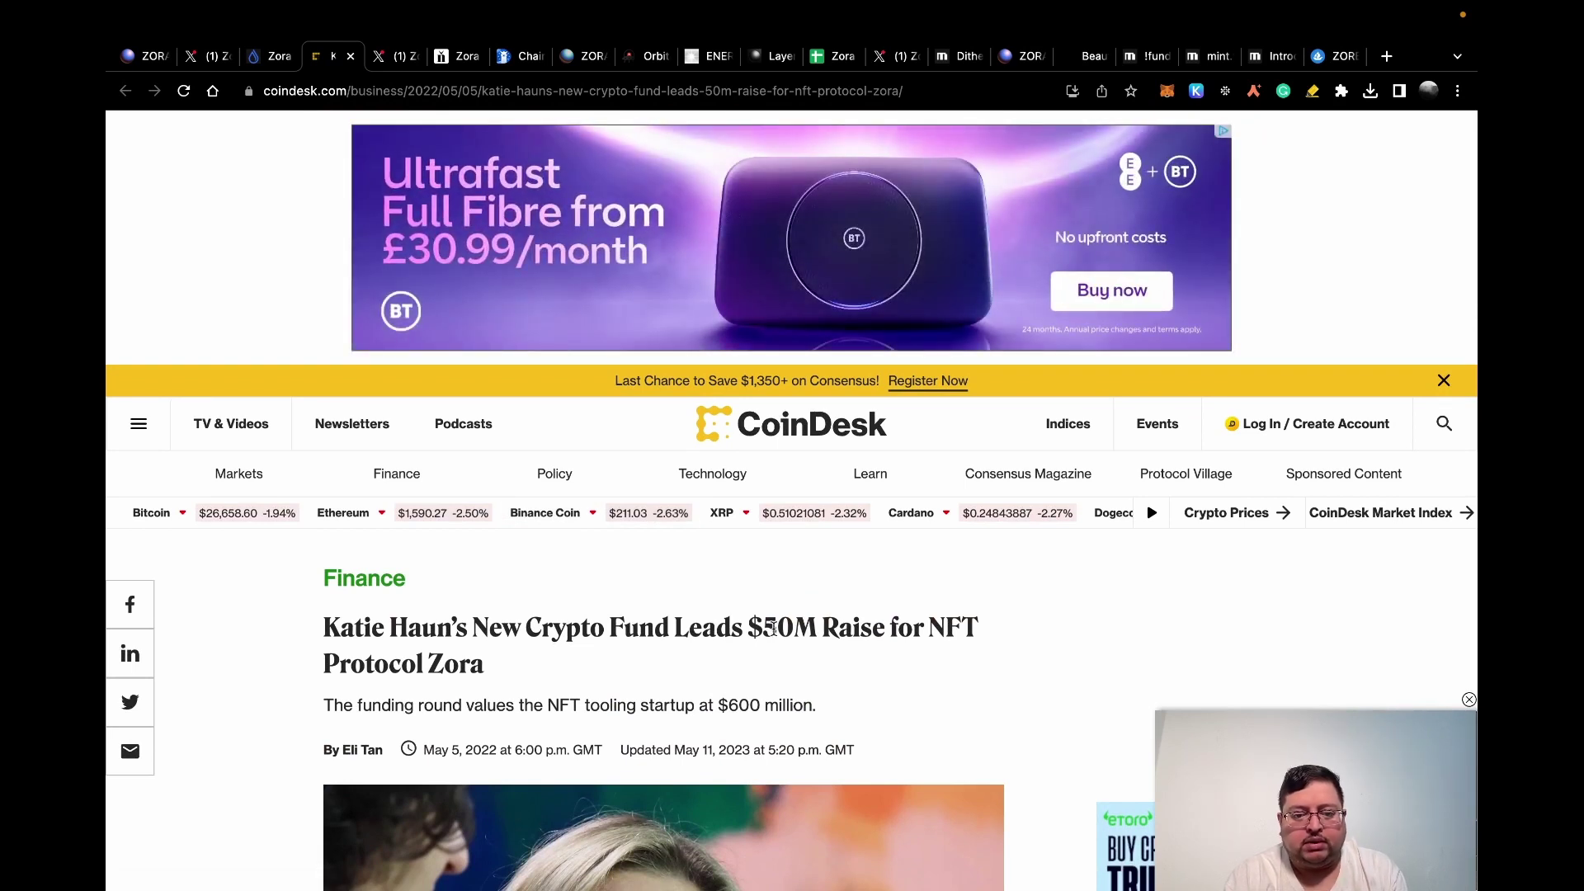
# Step: Highlight the '$600 million' valuation in the CoinDesk subtitle and scroll through the article
pyautogui.moveTo(718, 706); pyautogui.dragTo(832, 708)
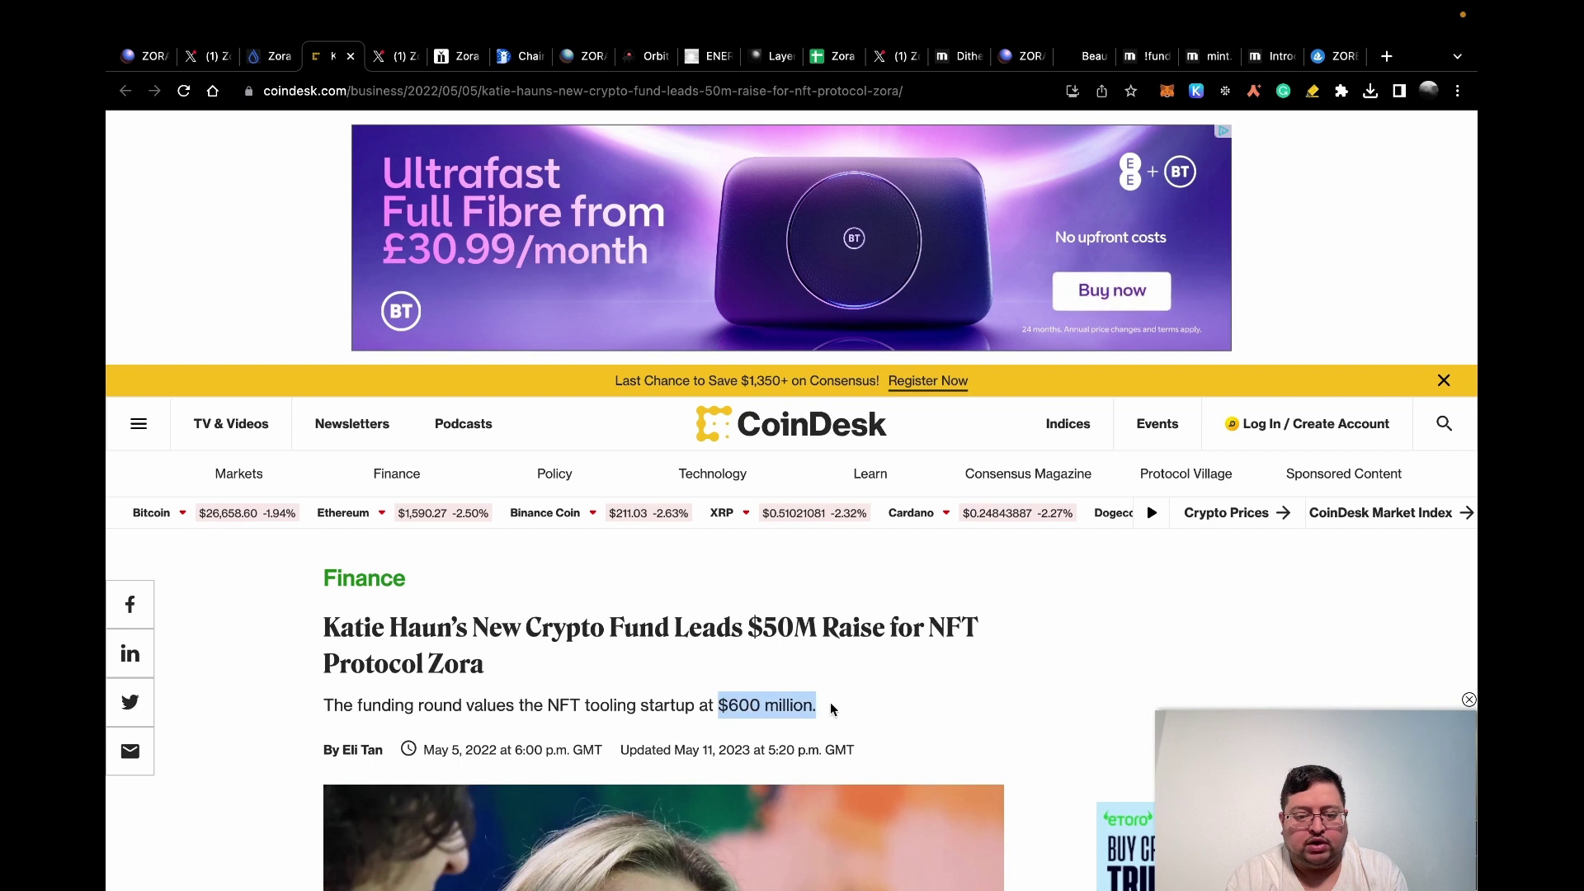
pyautogui.scroll(-10, 830, 708)
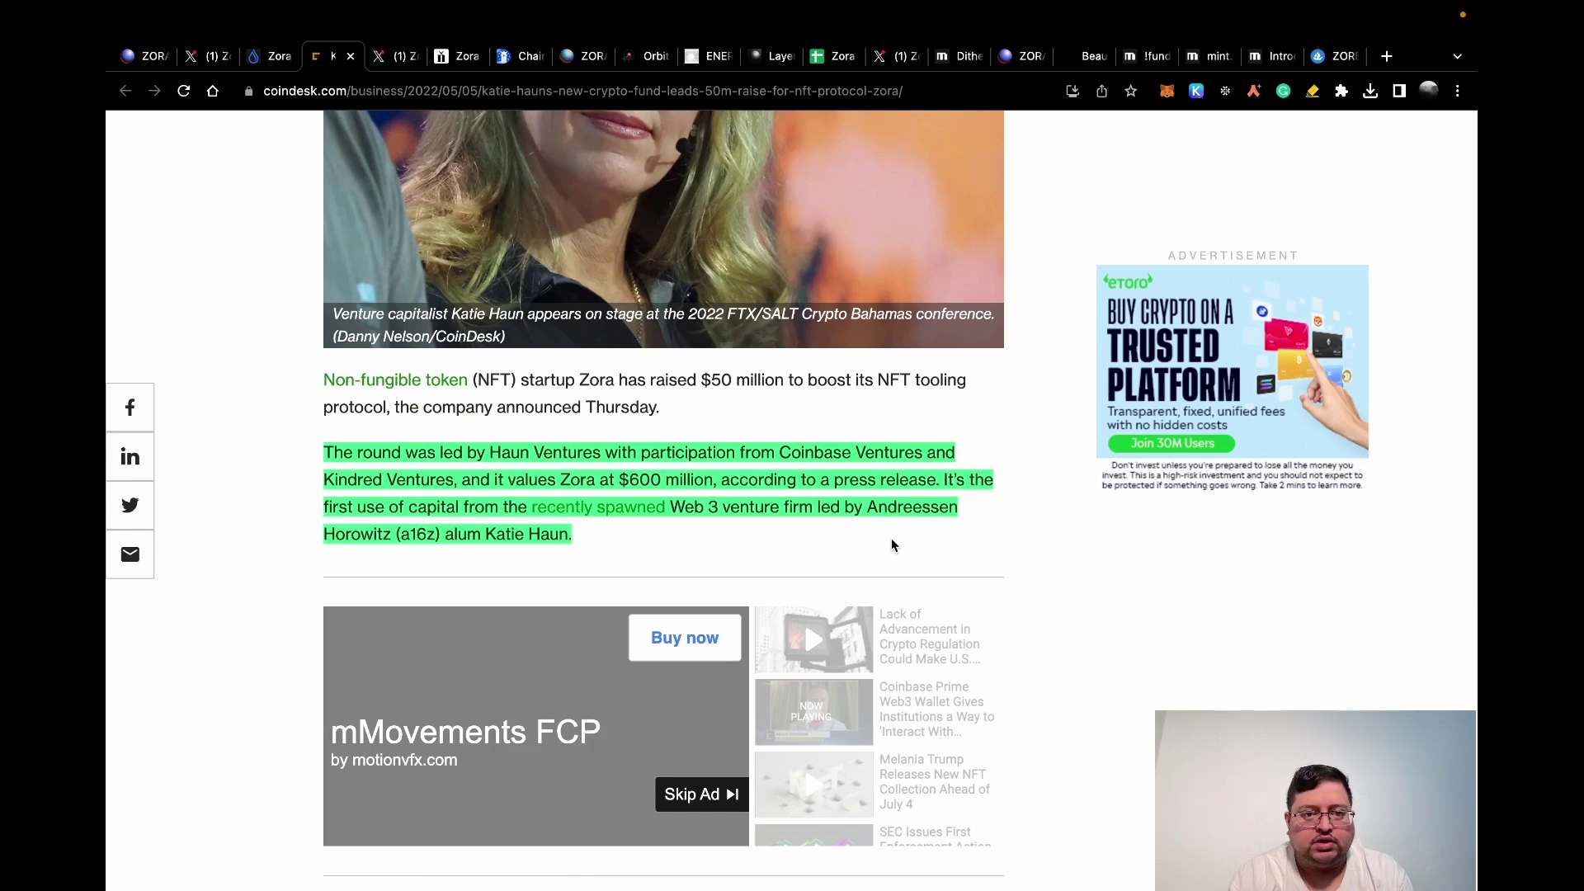
# Step: Read Zora's 'ZORA NETWORK is Ethereum+' post on X, then move to nft now's Layer 2 article
pyautogui.click(404, 59)
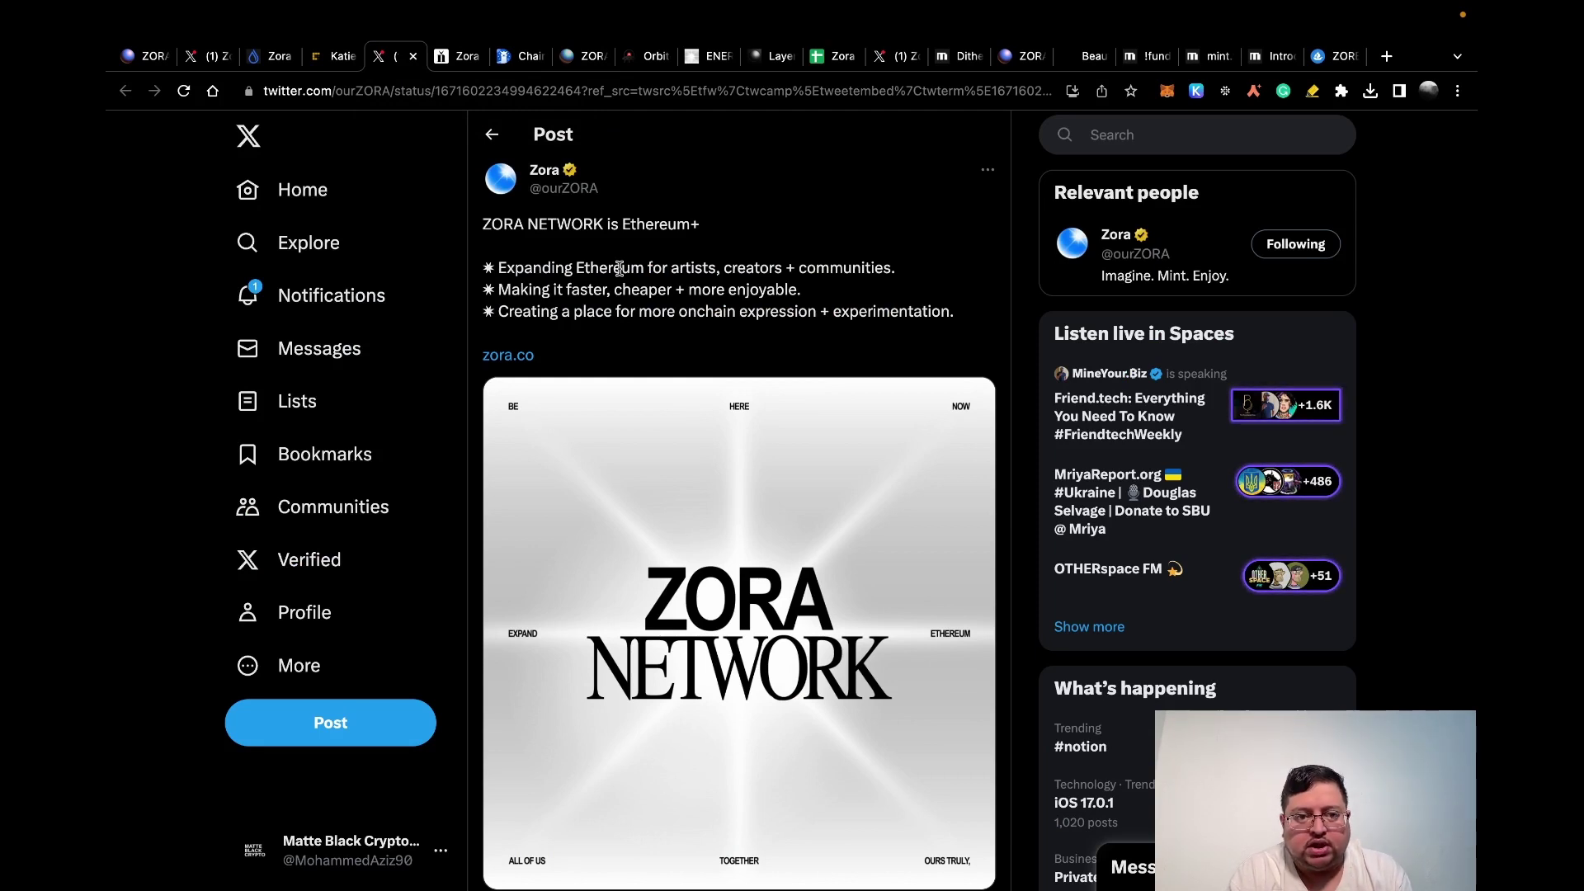
pyautogui.scroll(-7, 619, 269)
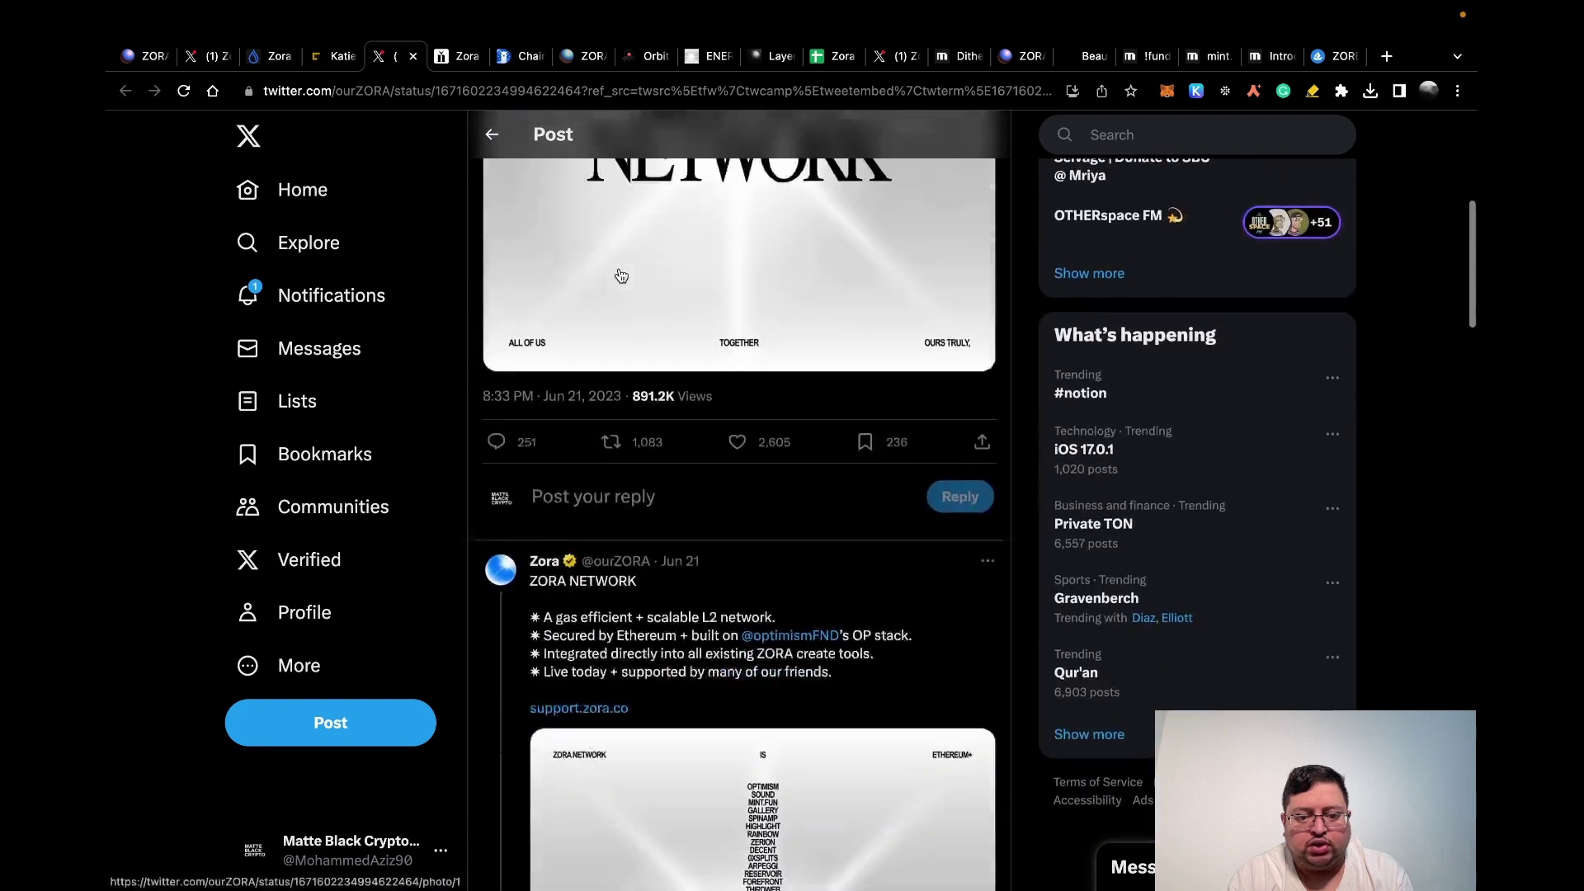
pyautogui.scroll(-2, 620, 274)
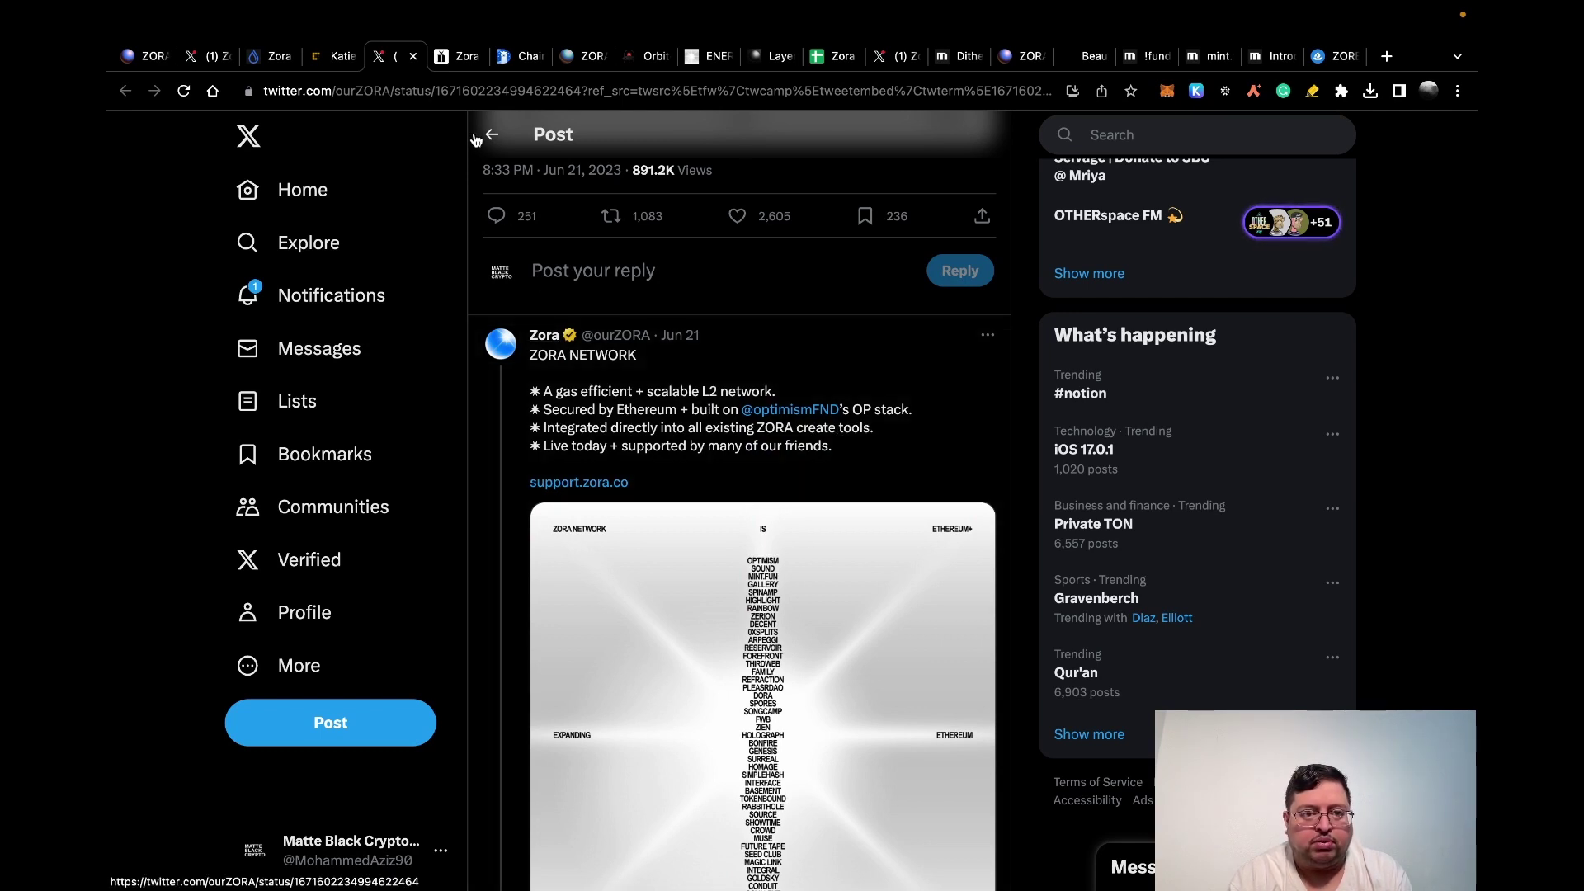
pyautogui.click(462, 57)
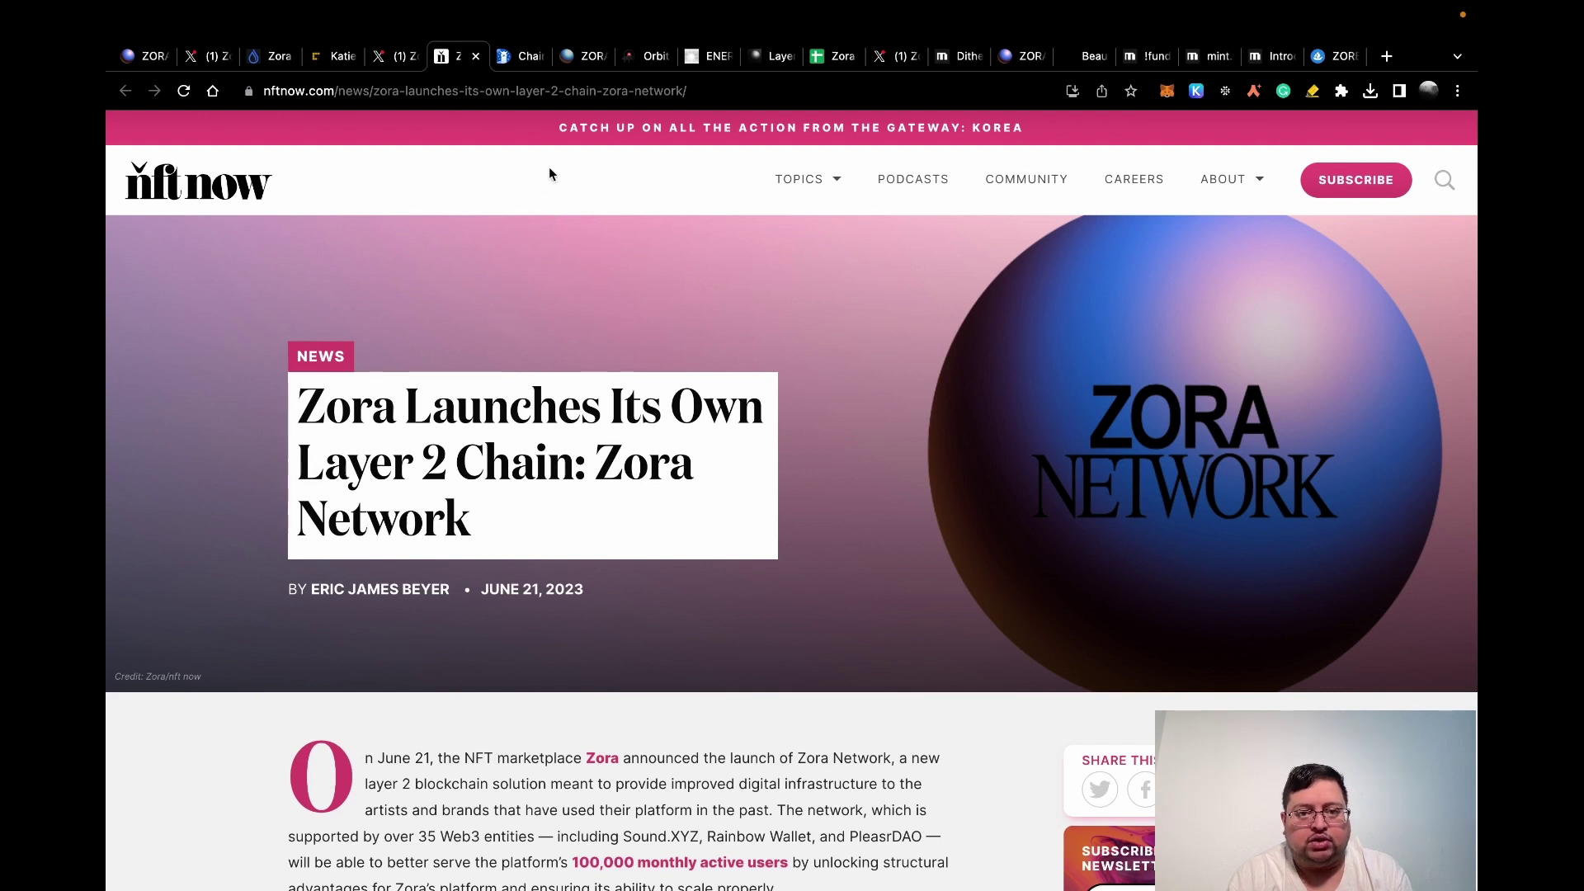
# Step: Check the Zora entry with ChainID 7777777 on Chainlist, then bring up the Zora bridge page
pyautogui.click(526, 56)
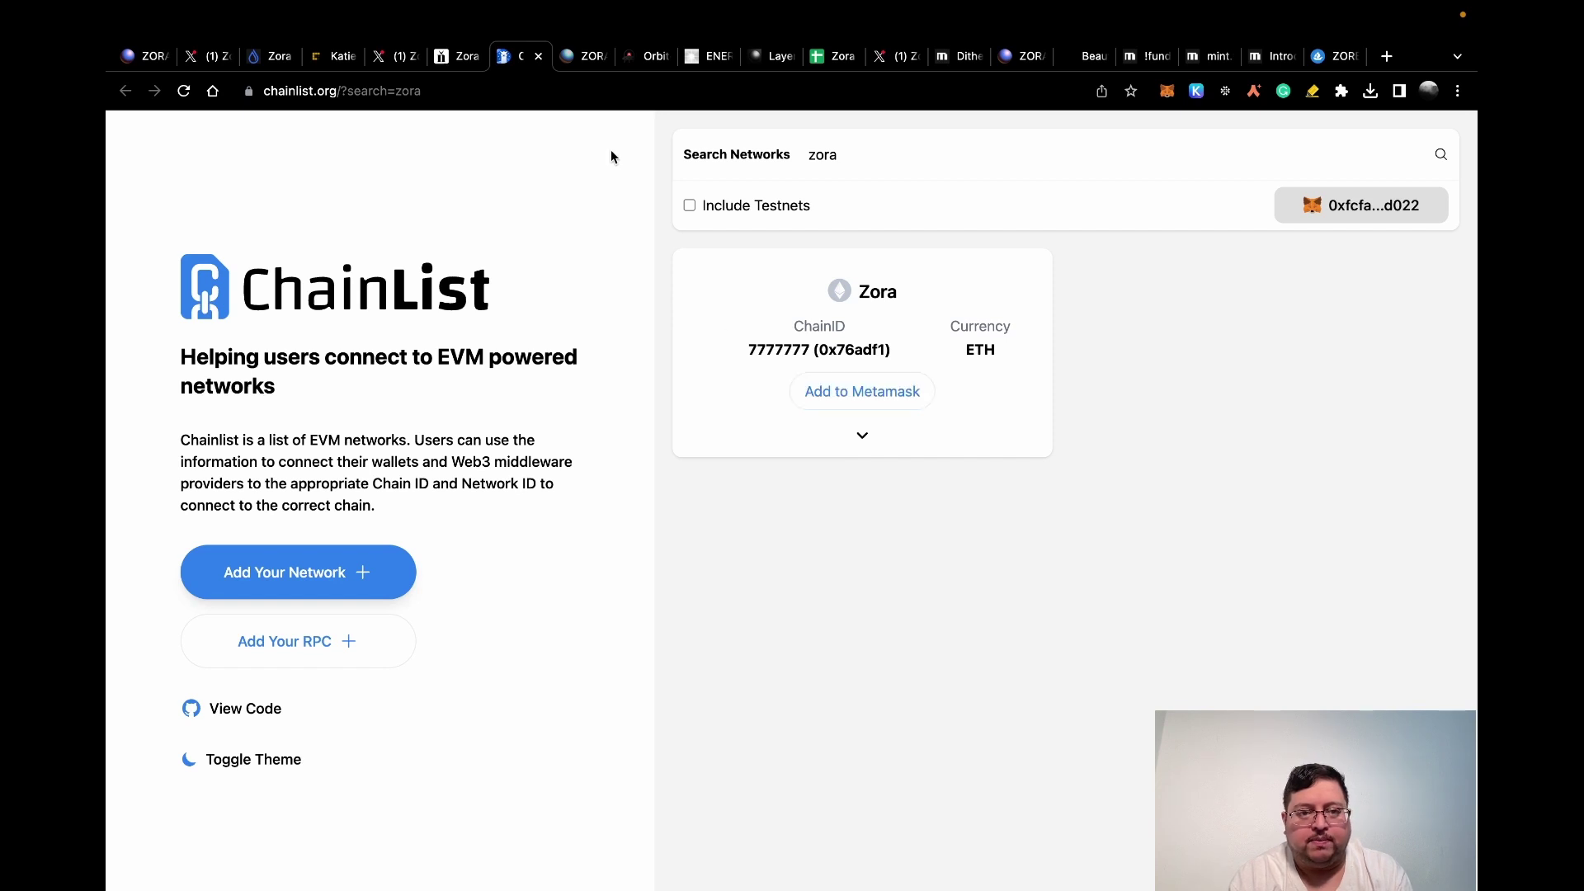
pyautogui.click(590, 61)
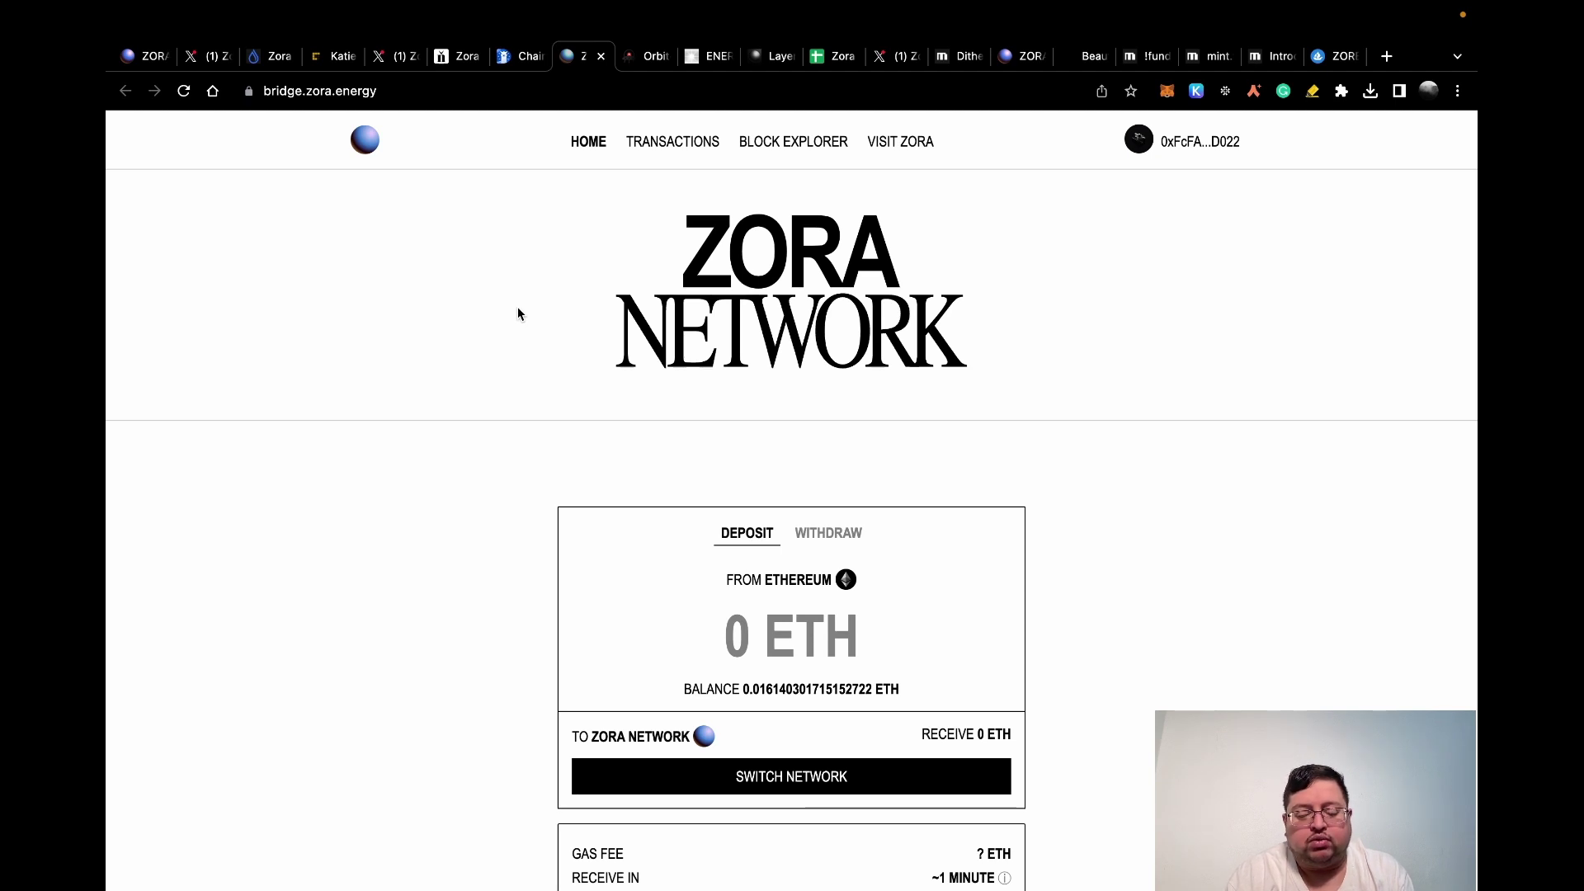
# Step: Move from the Zora Bridge deposit form to Orbiter Finance's Ethereum-to-Zora bridge
pyautogui.click(645, 56)
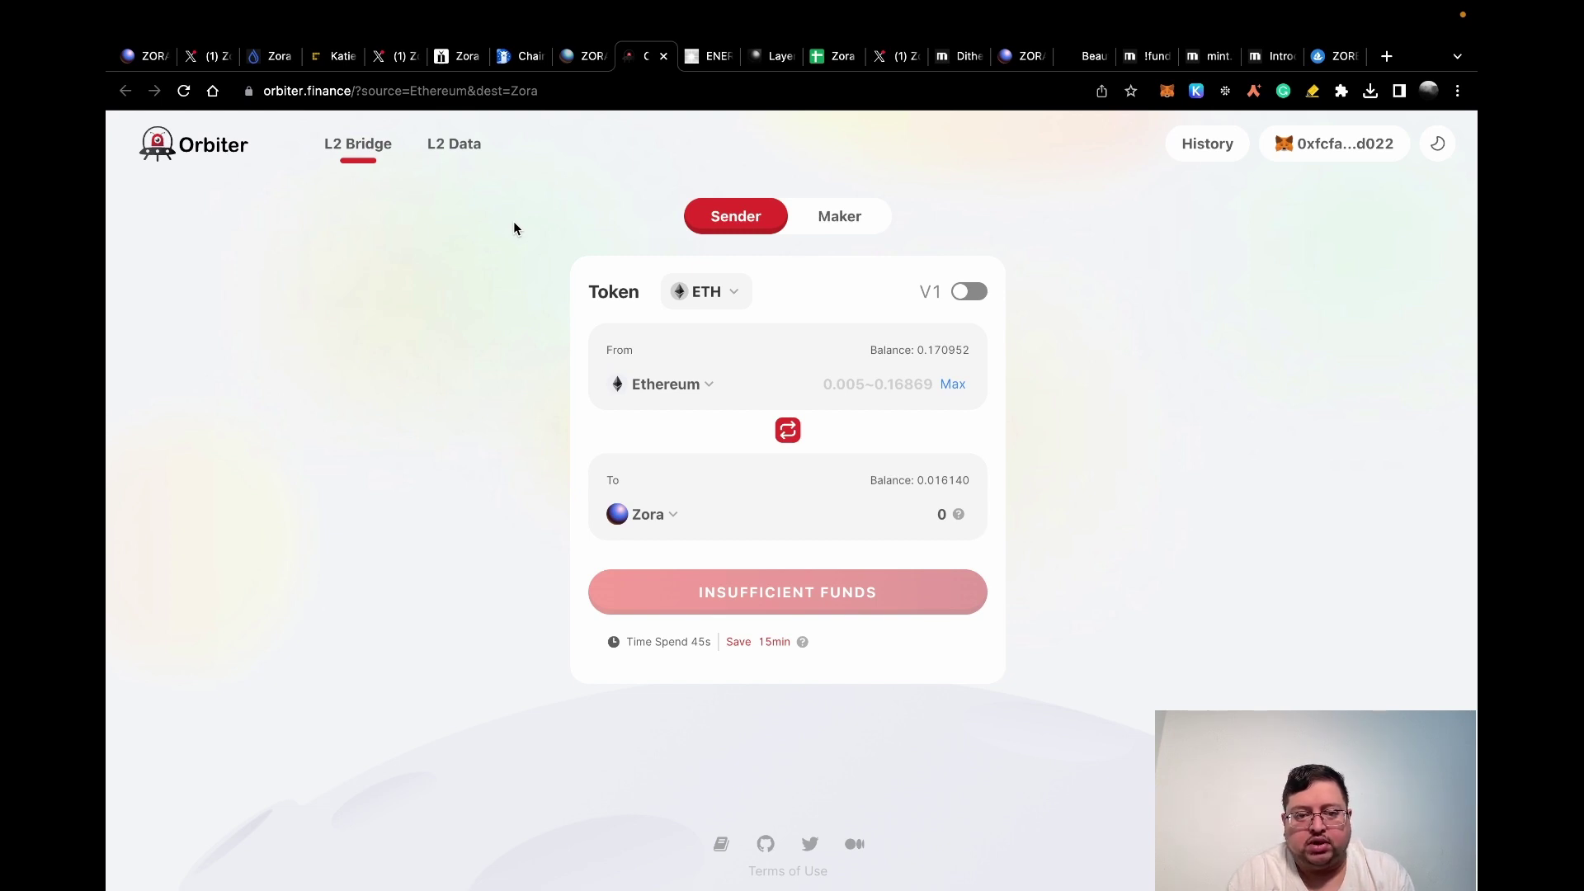
# Step: Browse Orbiter's source-chain list without changing it, keeping Ethereum to Zora, then view the ENERGY mint
pyautogui.click(675, 383)
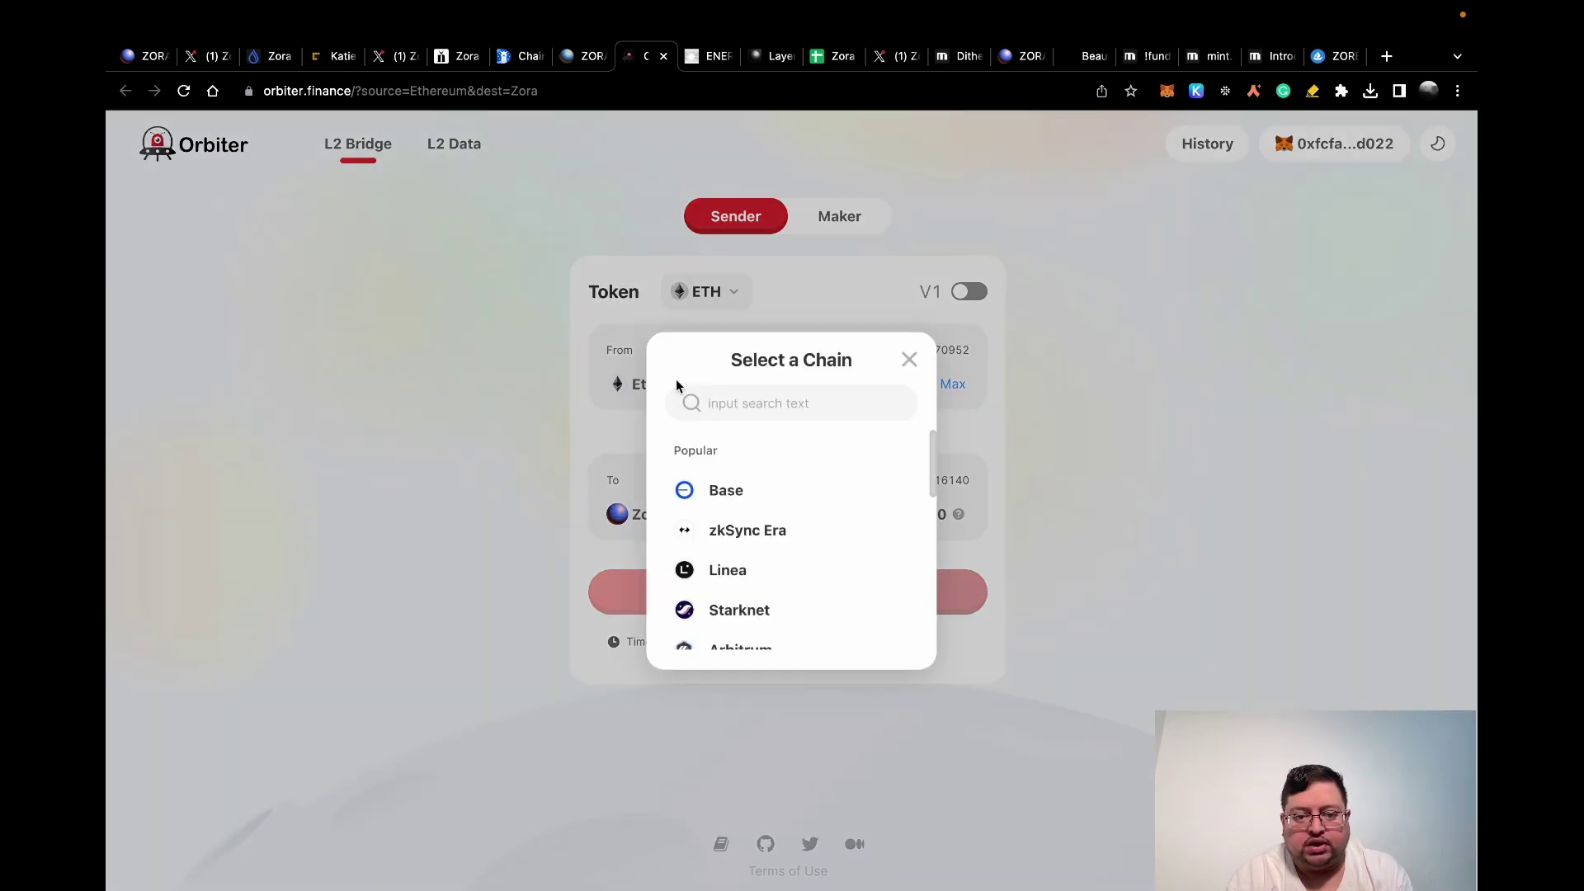
pyautogui.scroll(-5, 736, 608)
pyautogui.scroll(2, 732, 608)
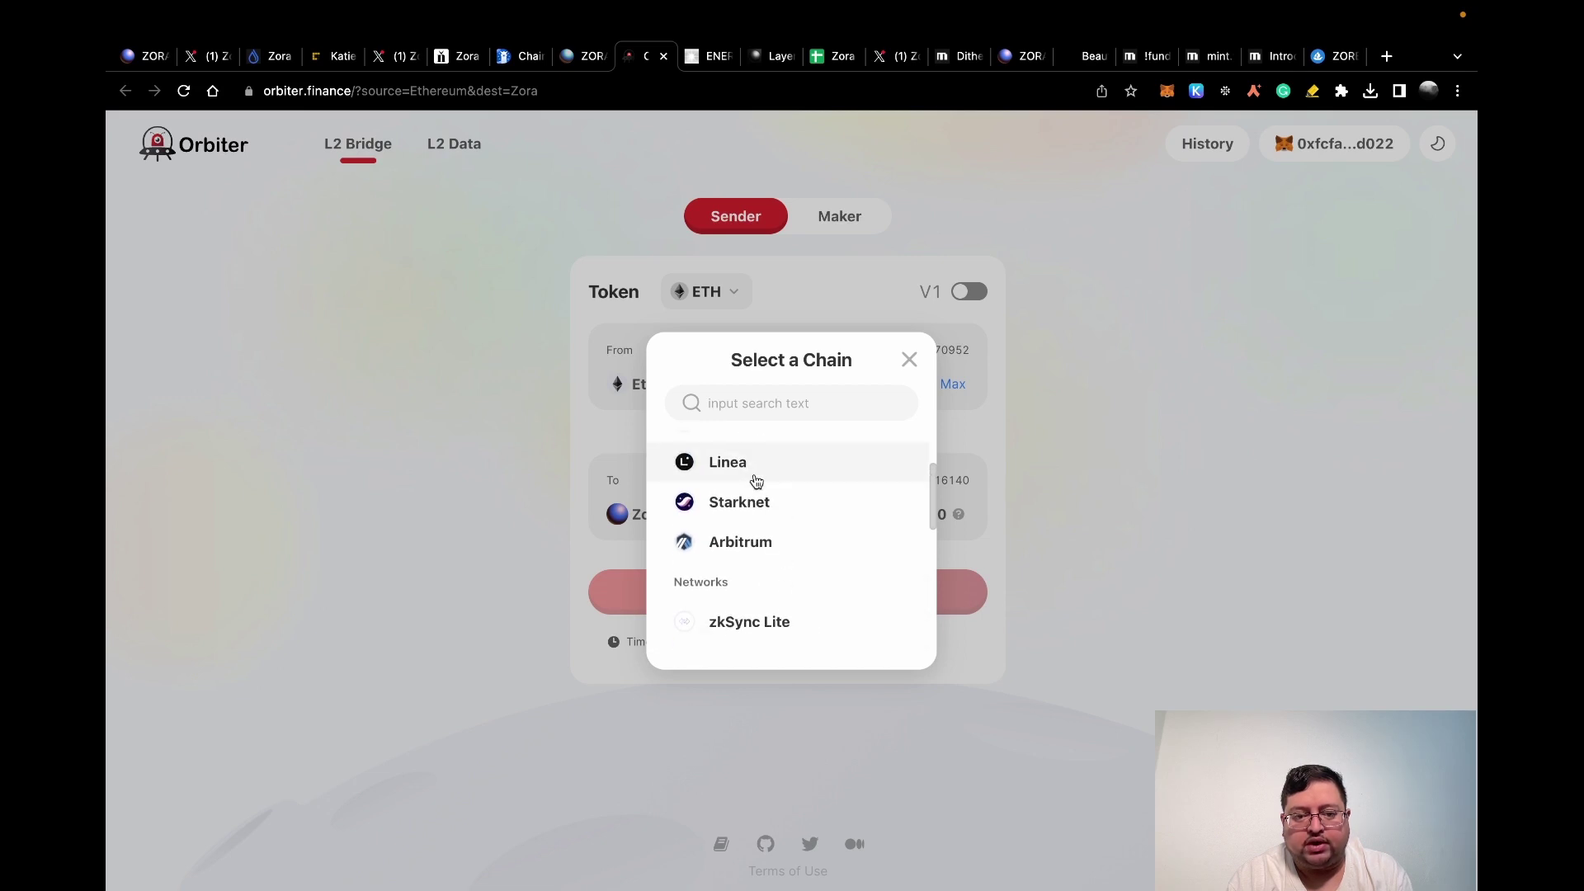
pyautogui.scroll(2, 756, 495)
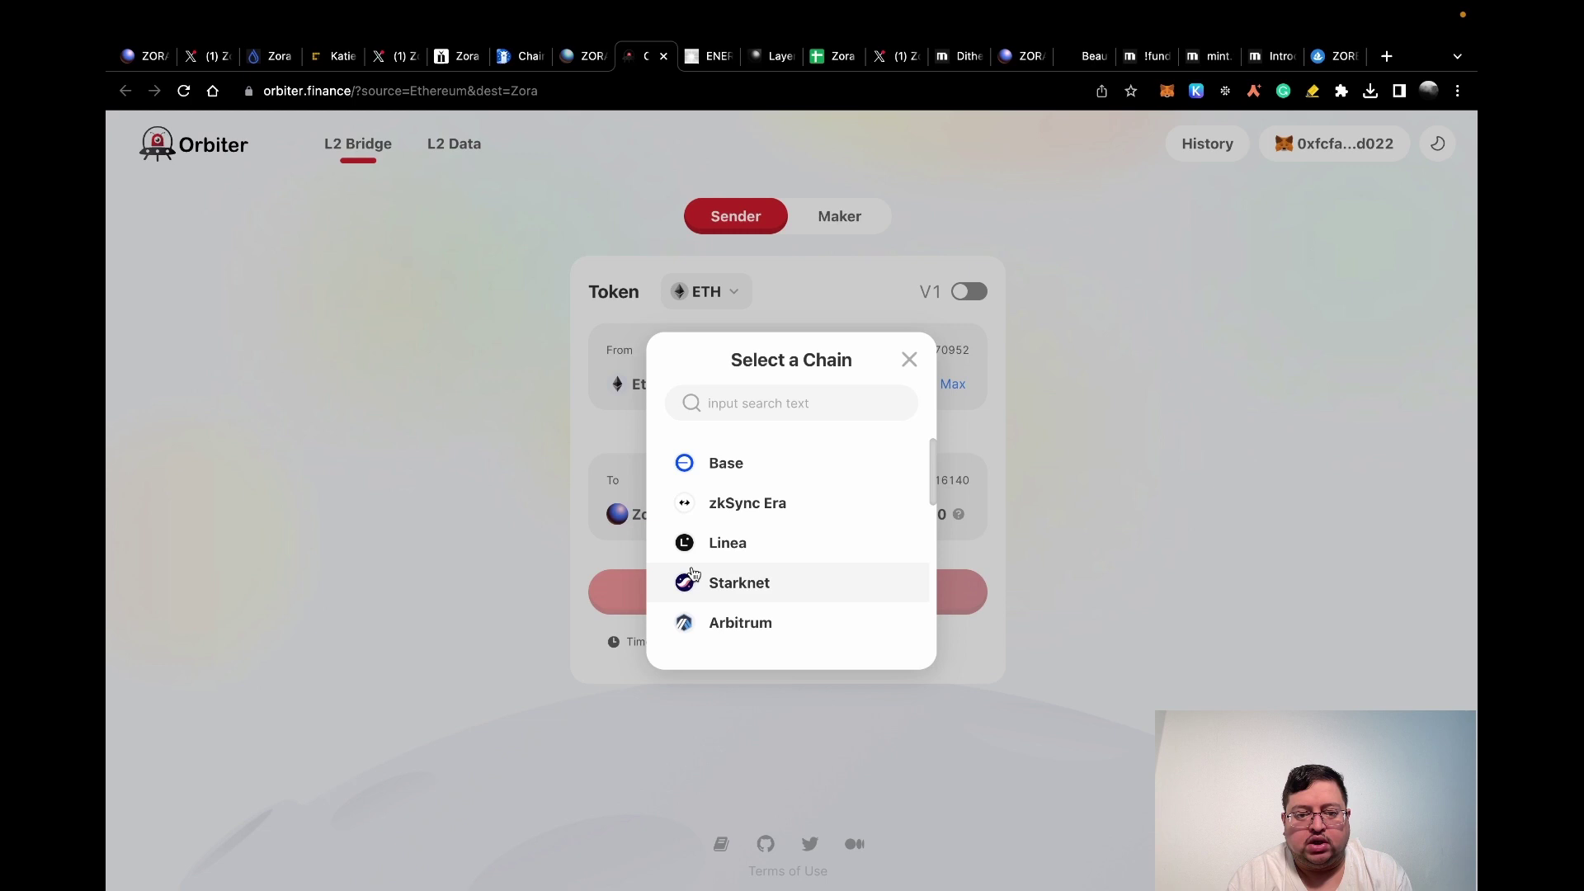
pyautogui.click(504, 499)
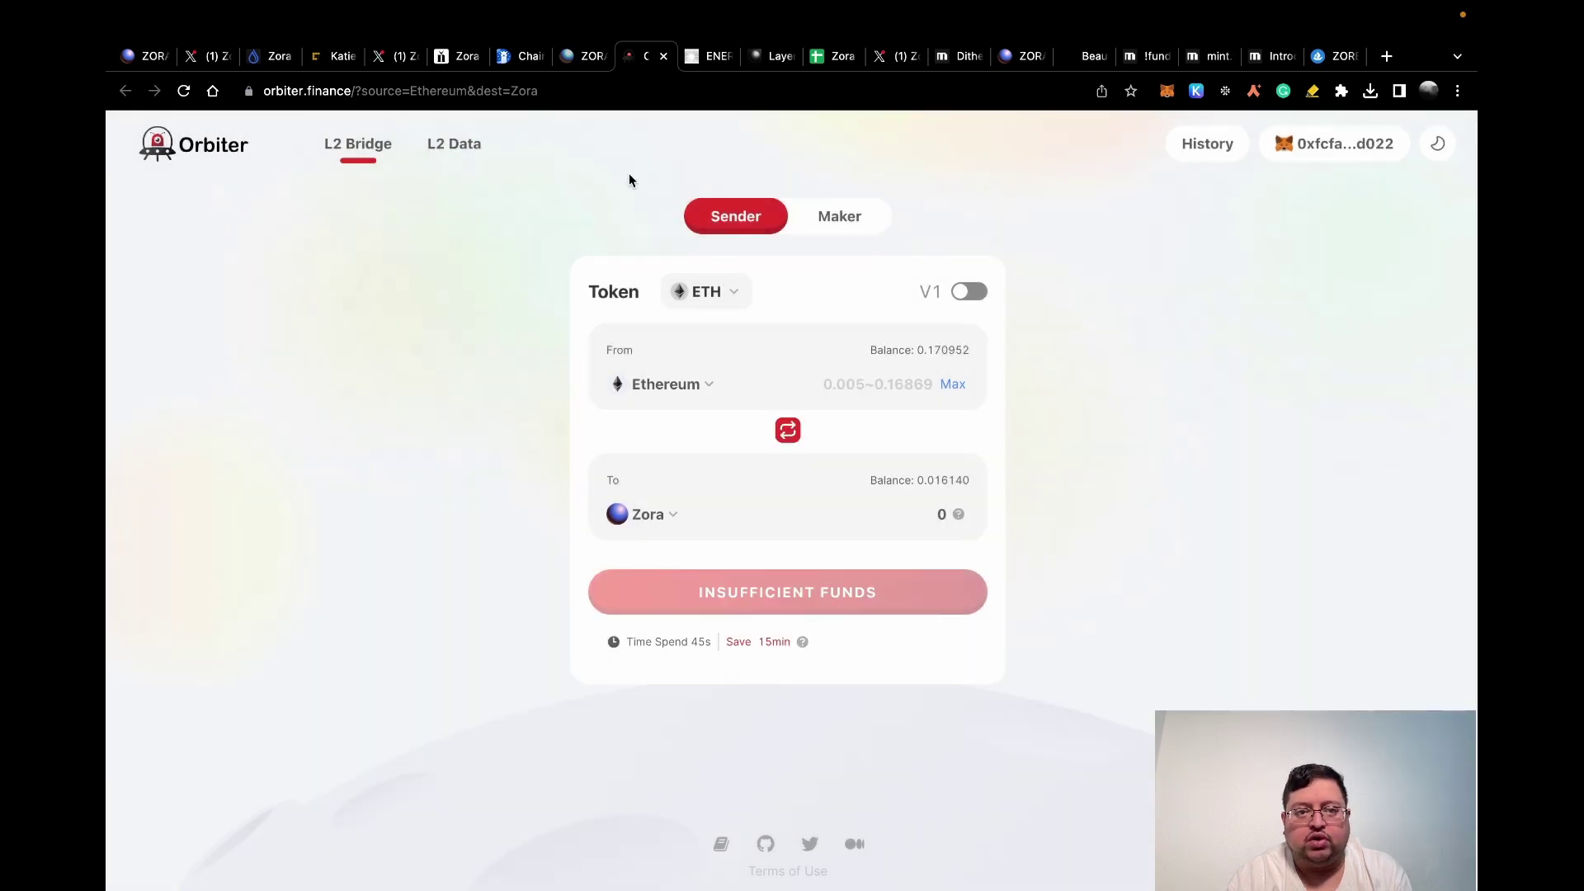
pyautogui.click(707, 58)
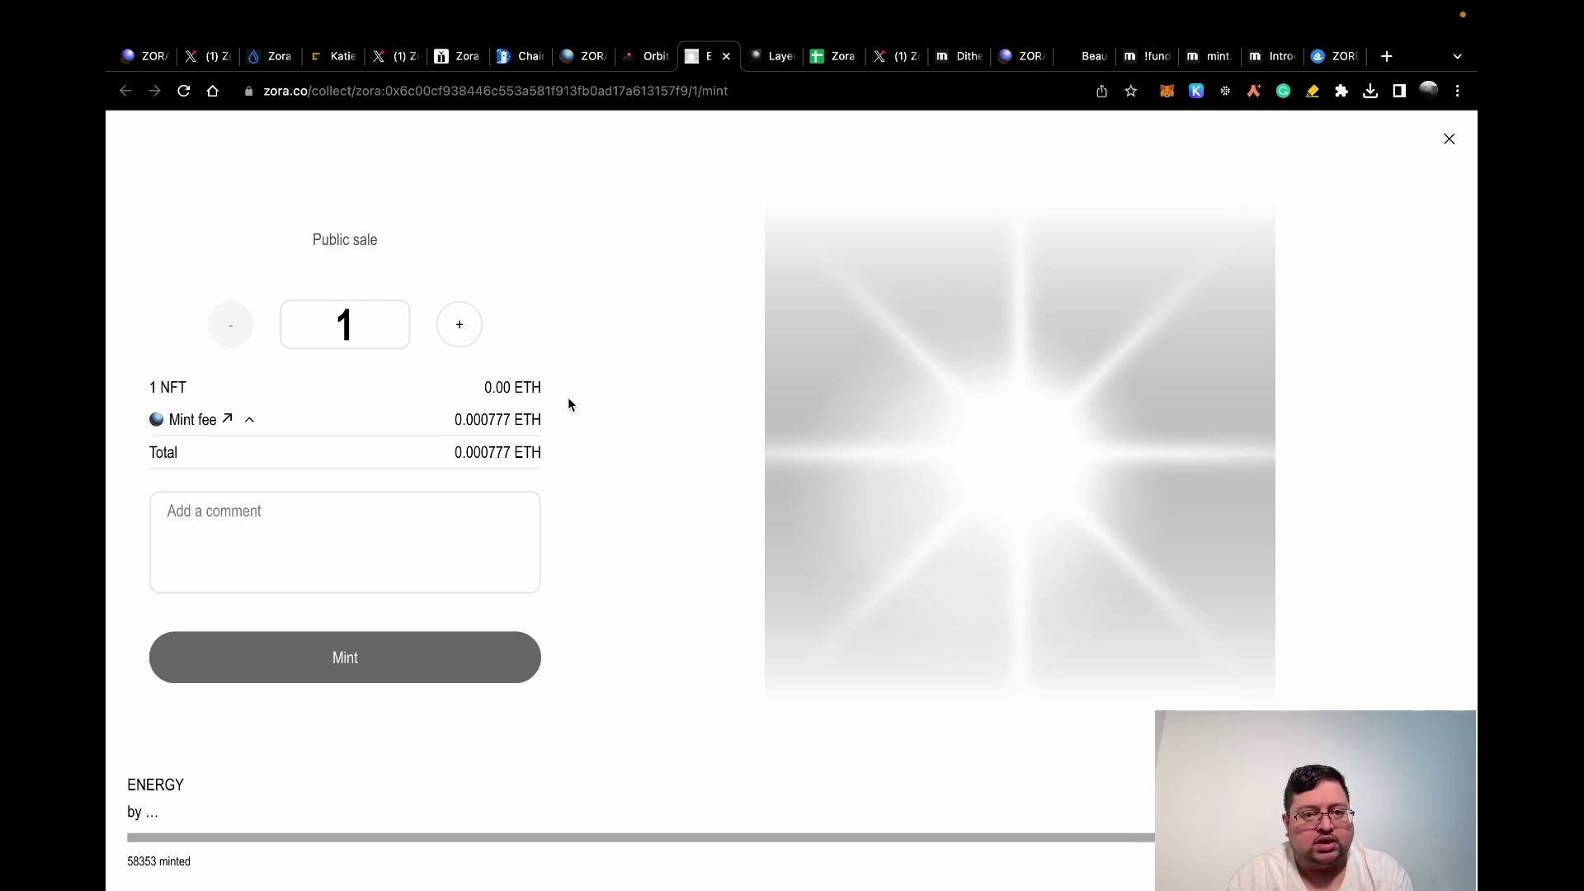
# Step: Finish reviewing the ENERGY mint page and switch to the LayerZero x Zora collect page
pyautogui.click(774, 56)
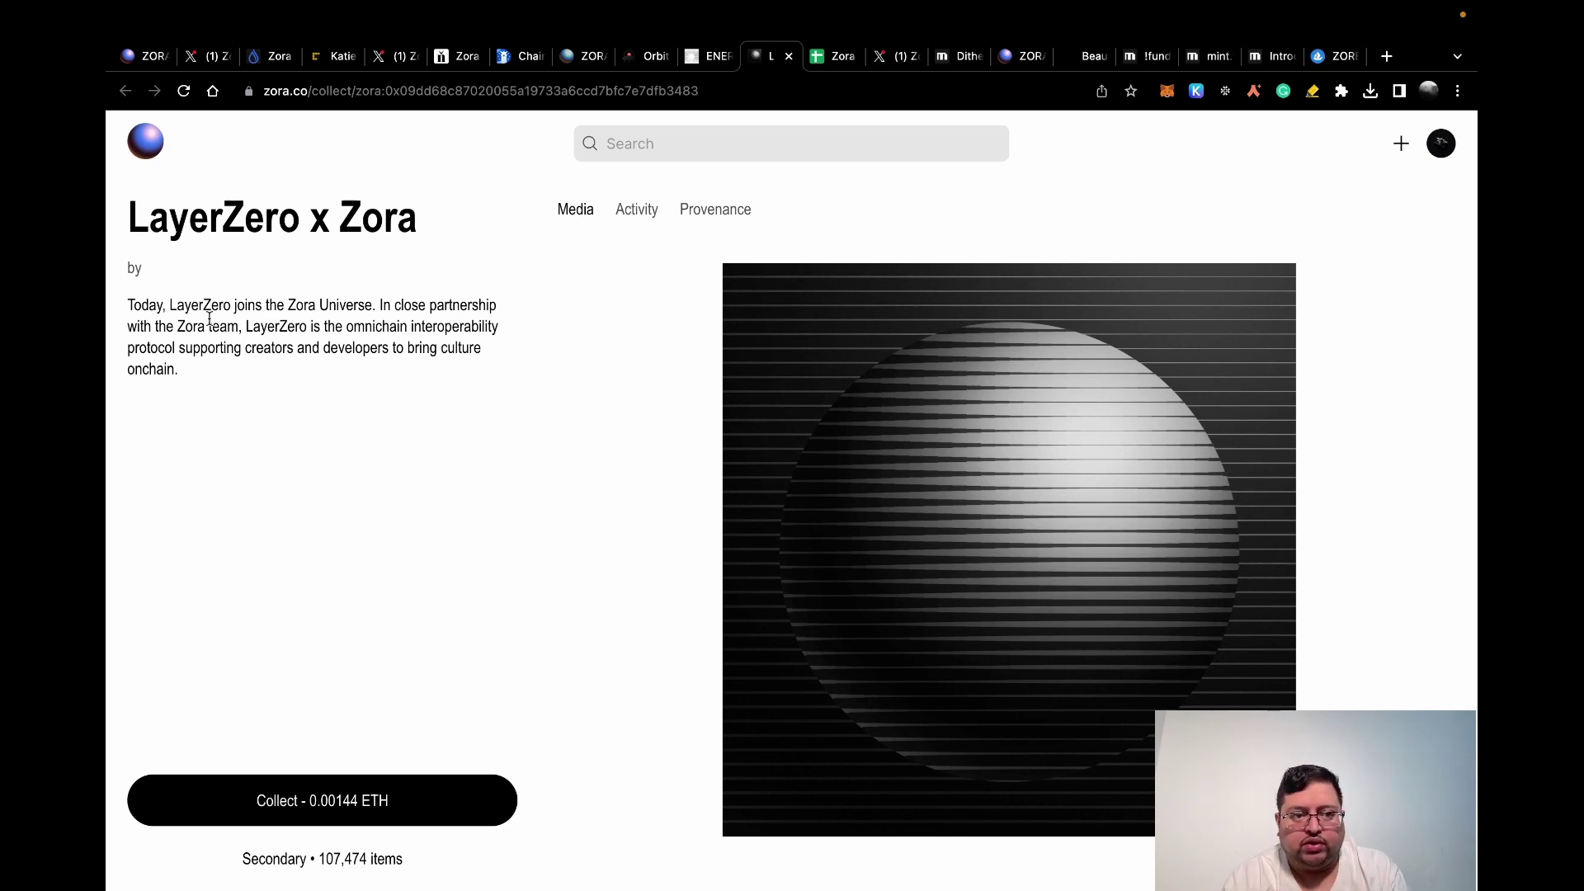
# Step: Look over the Zora Mint Links list in Google Sheets, then go to Zora's mint post on X
pyautogui.click(840, 56)
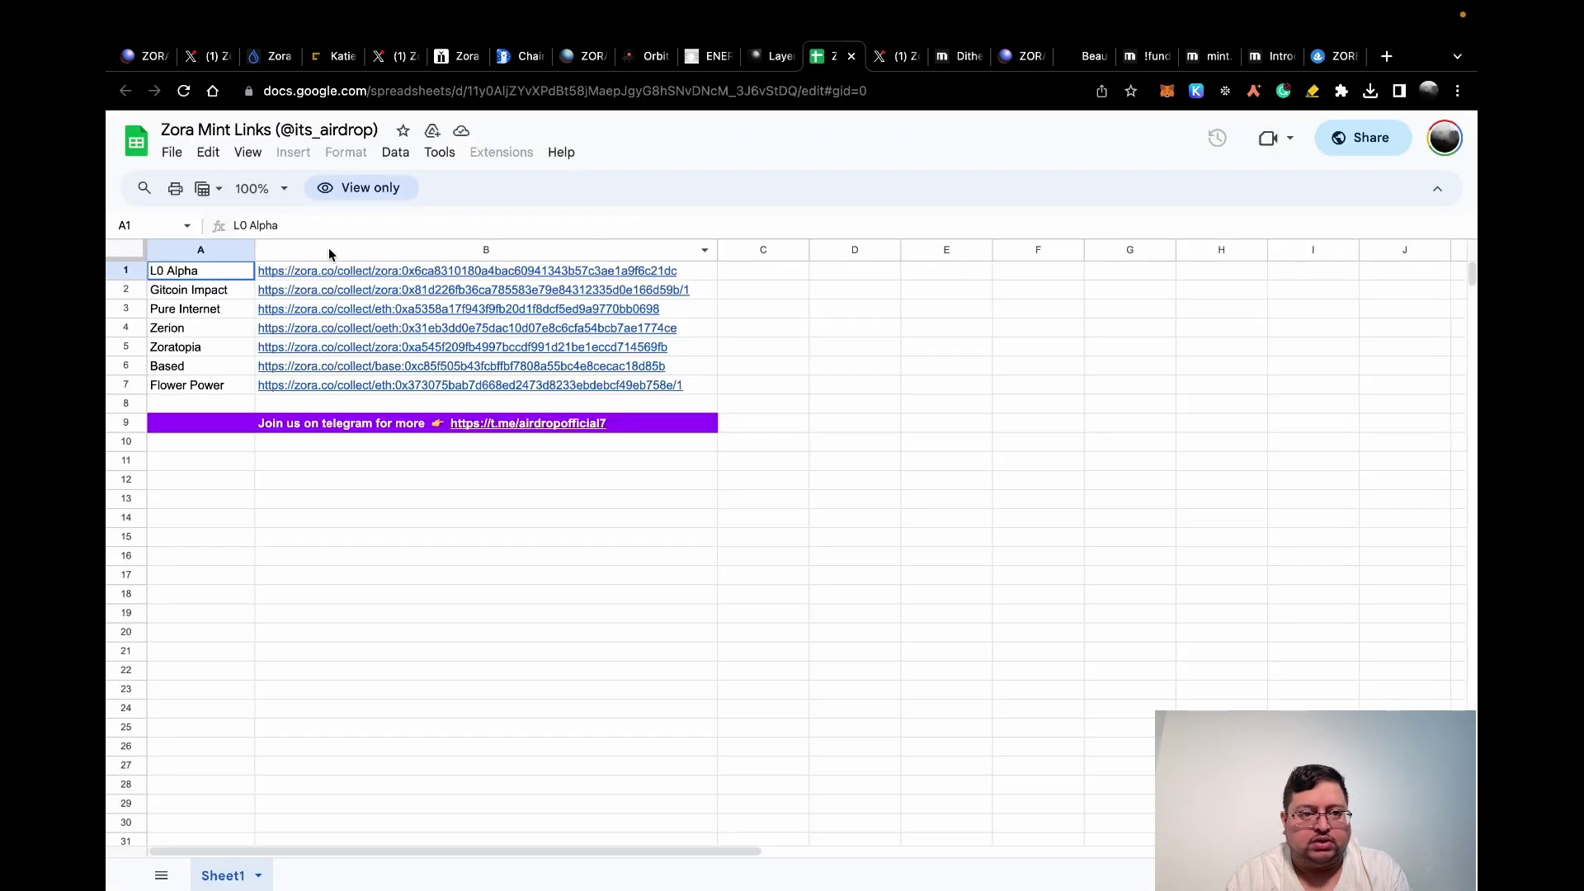
pyautogui.click(627, 480)
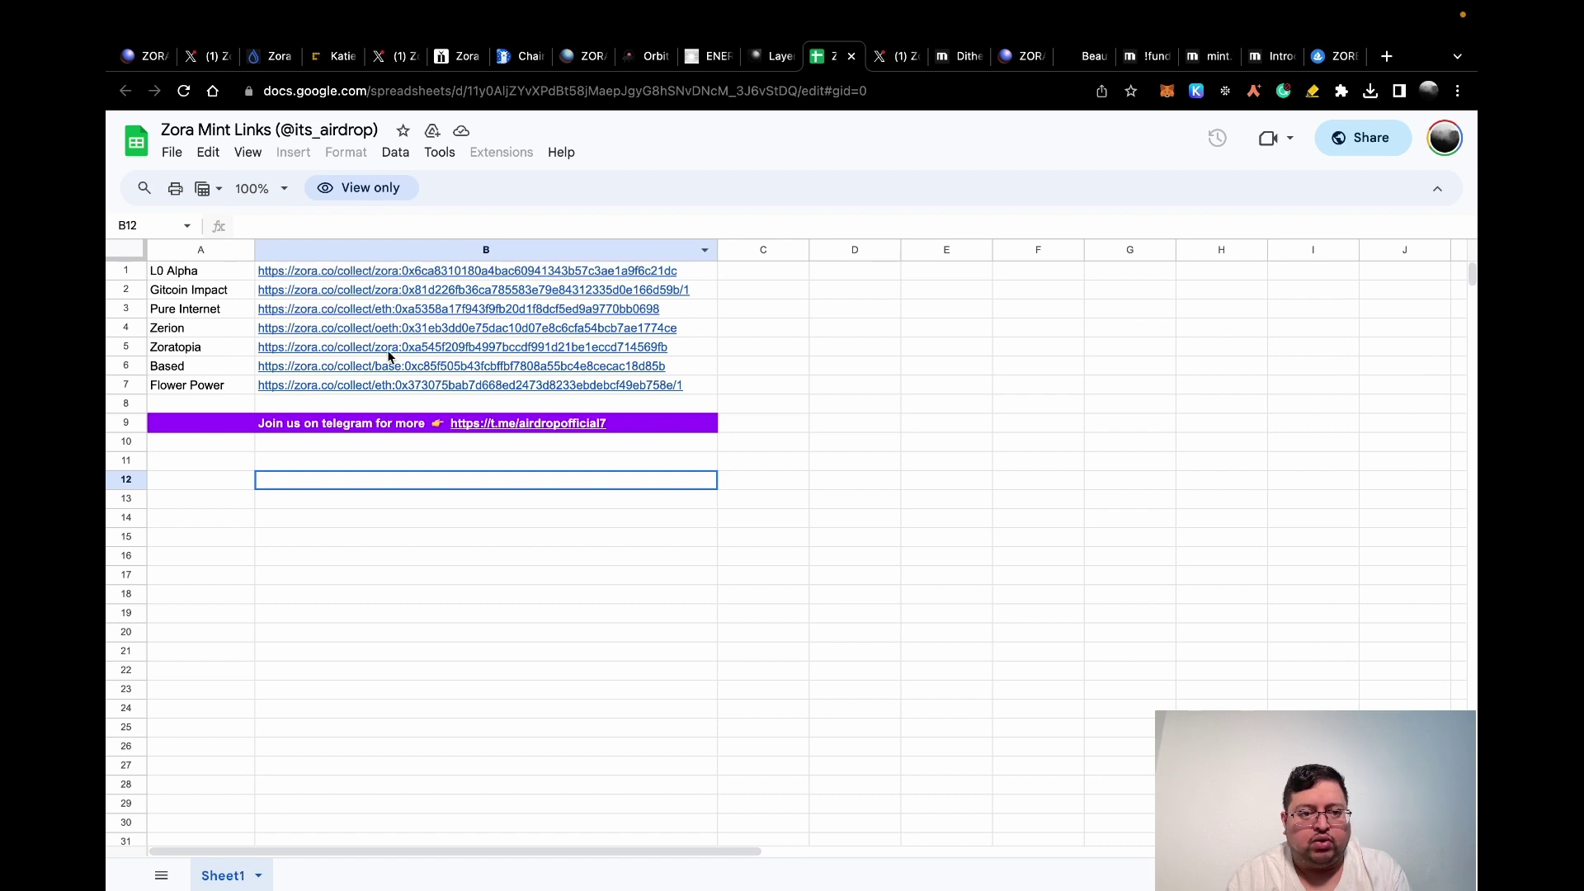
pyautogui.click(902, 56)
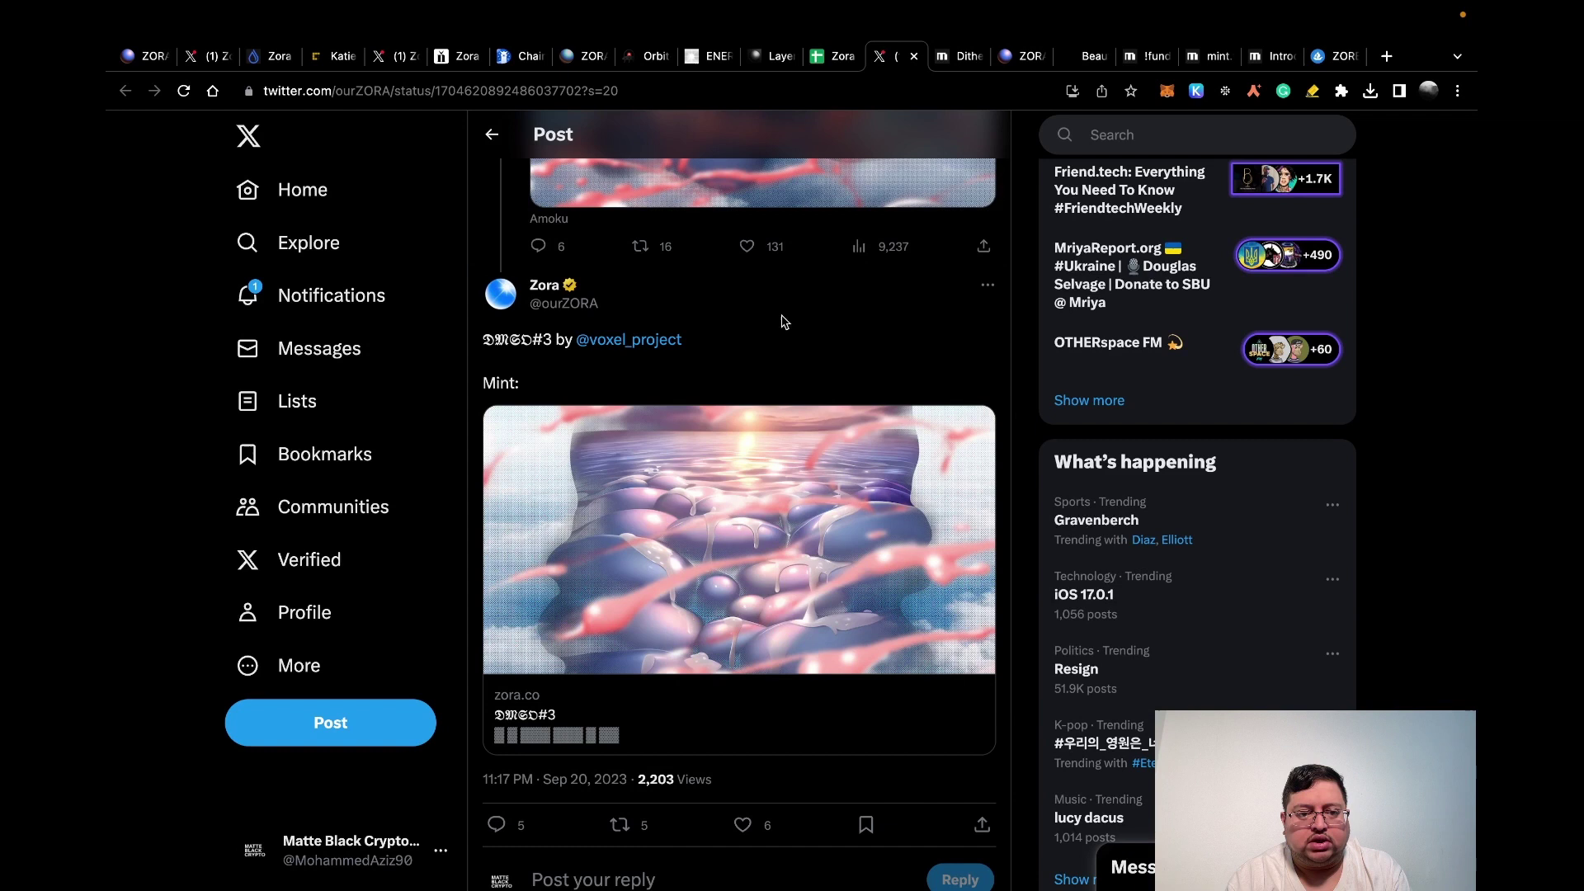
# Step: From the mint post, go to Zora's X profile and scroll down to the VVAV3 Zorb post
pyautogui.scroll(-1, 781, 334)
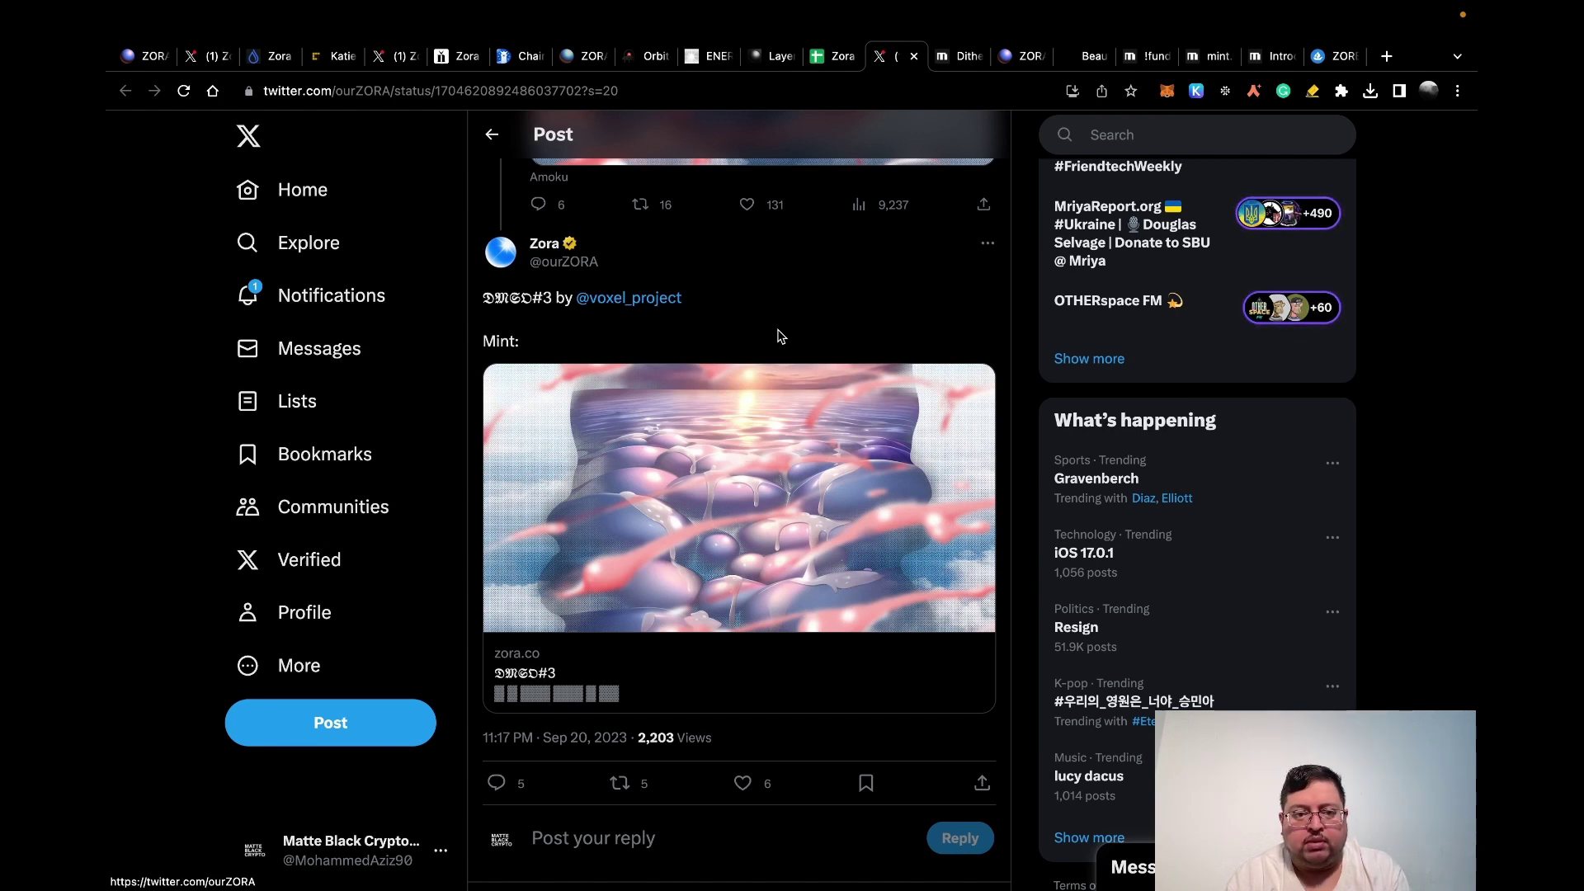
pyautogui.scroll(6, 778, 335)
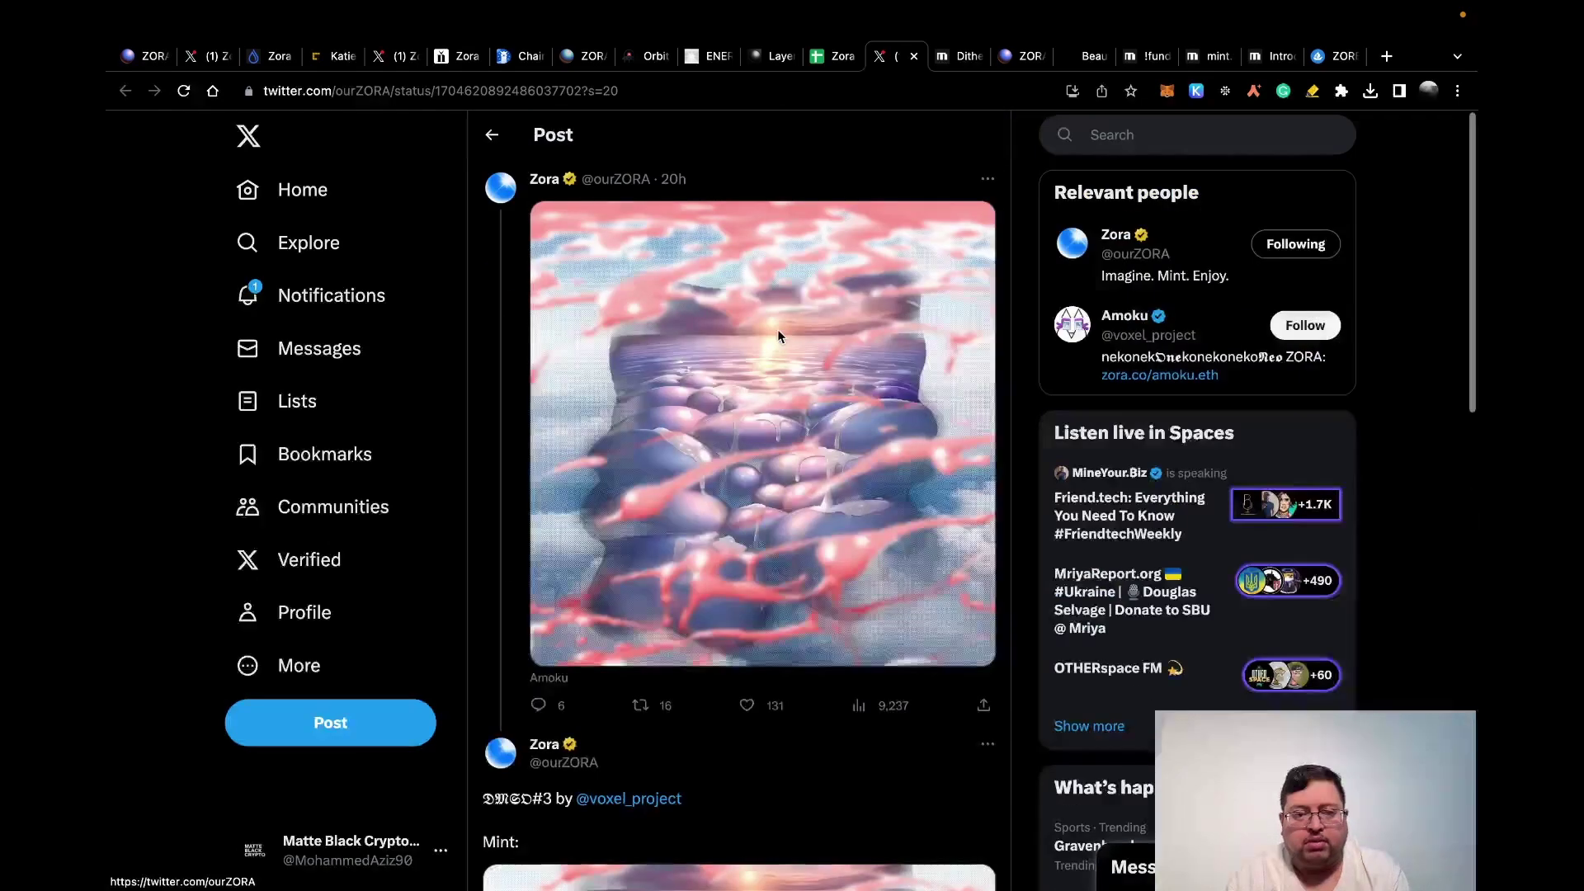
pyautogui.click(507, 191)
pyautogui.scroll(-20, 648, 473)
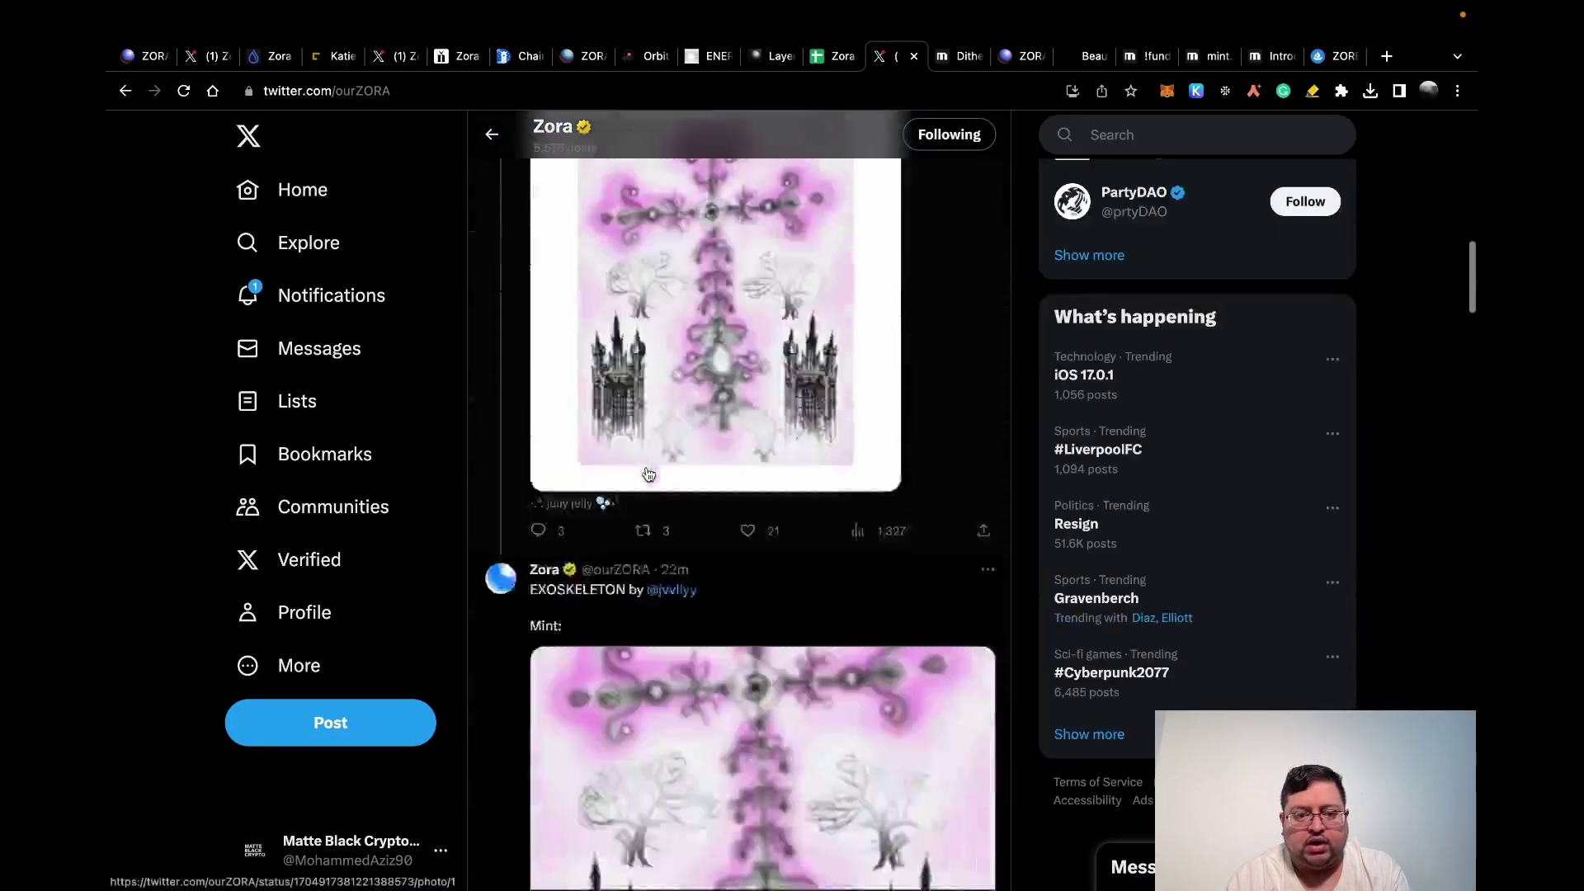
pyautogui.scroll(-10, 648, 474)
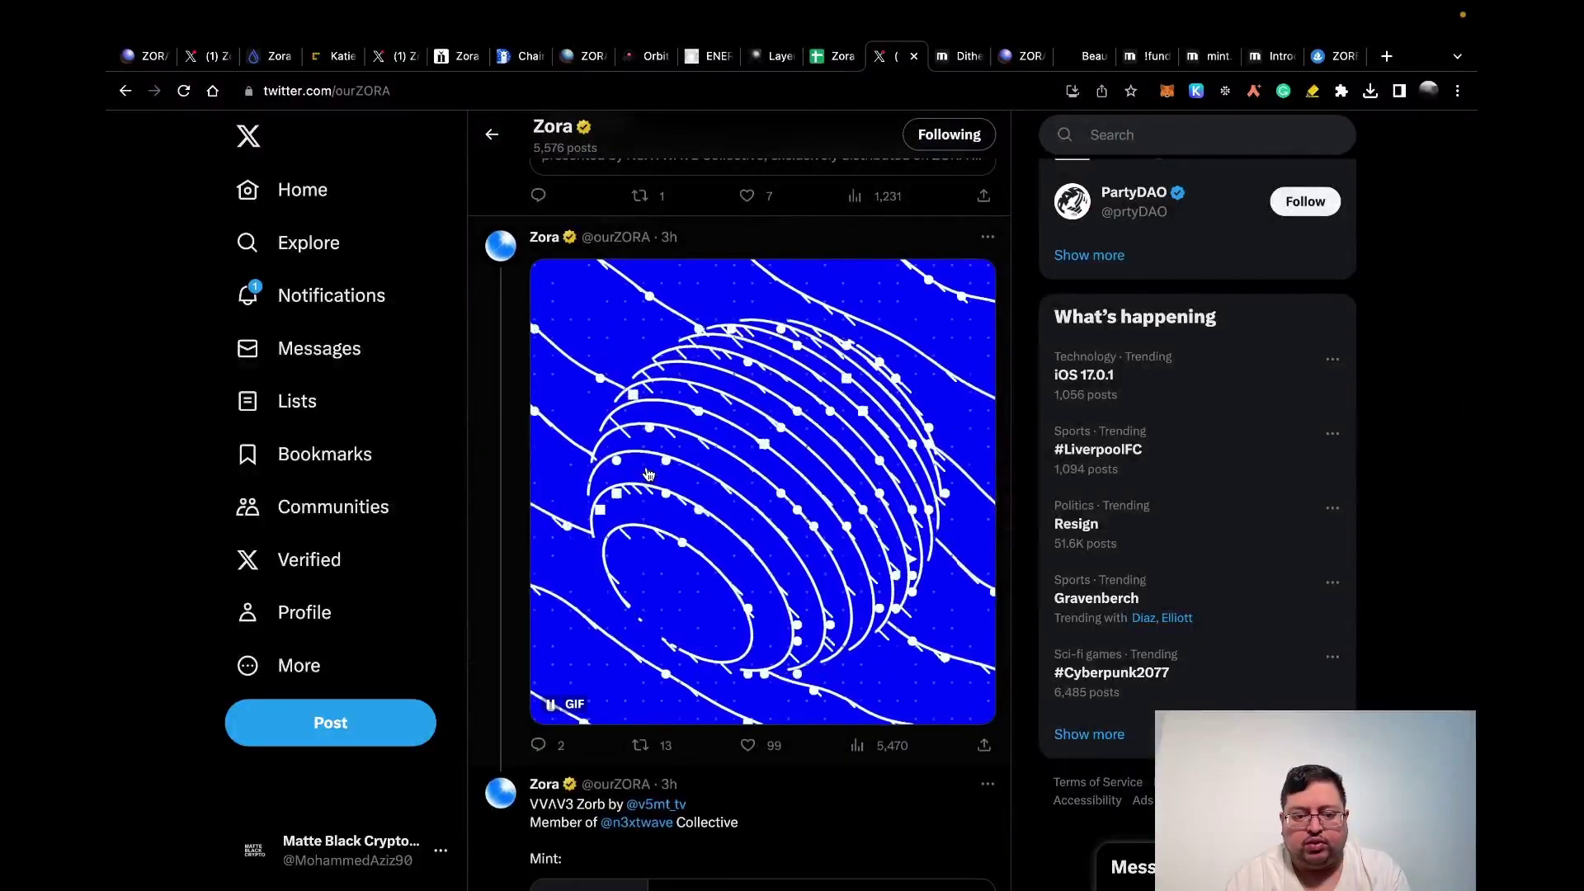
pyautogui.scroll(-2, 648, 473)
pyautogui.scroll(-2, 649, 473)
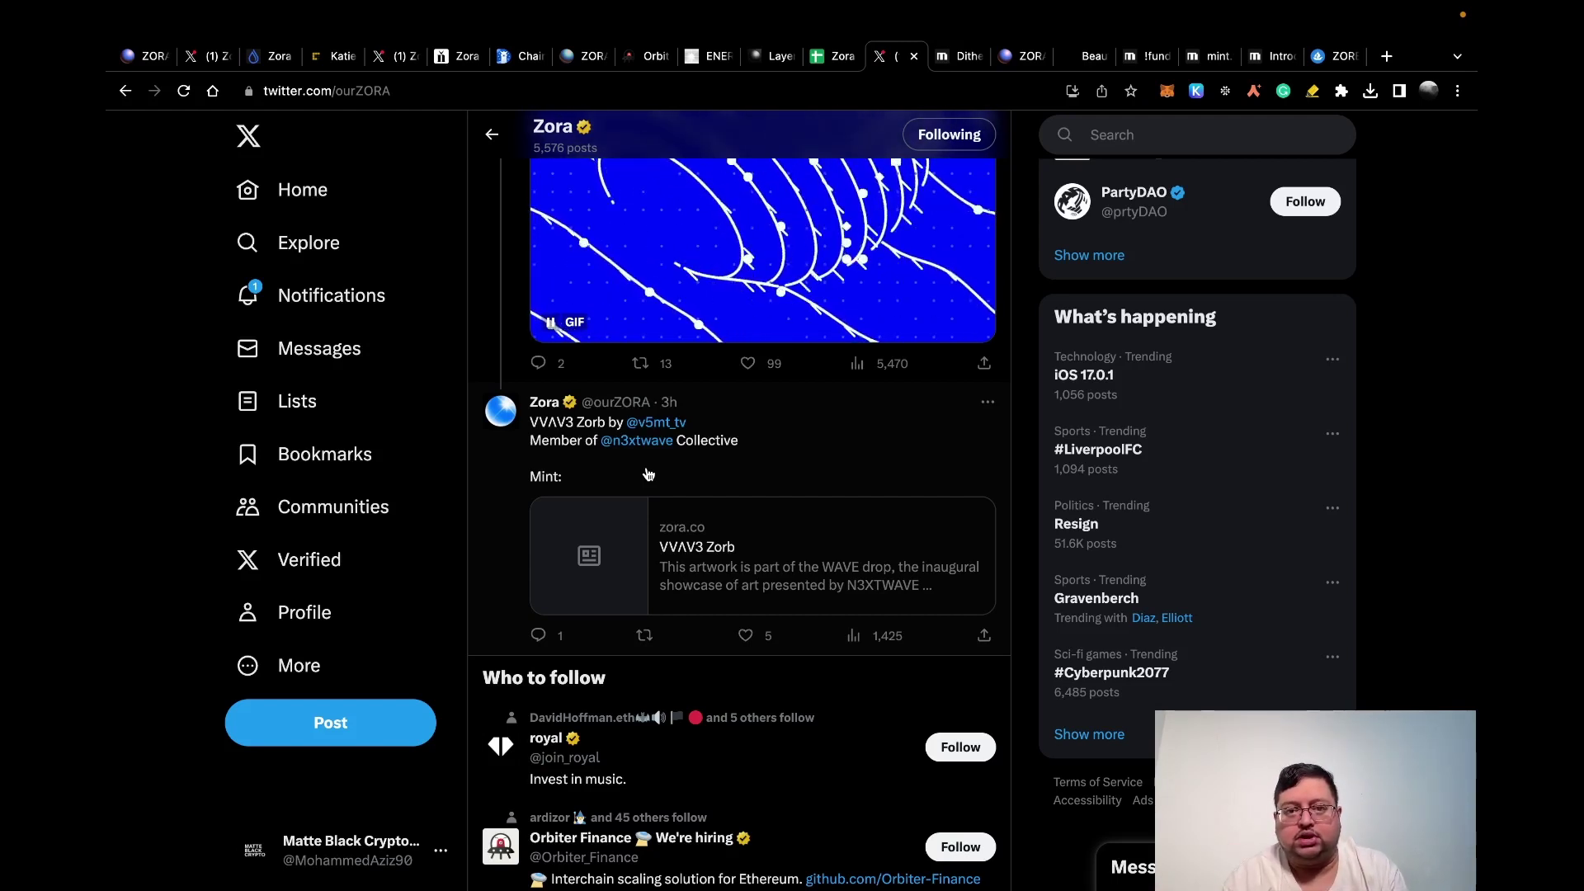
# Step: On mint.fun's Dithered Zorb page, raise the mint quantity to 3, then set it back to 1
pyautogui.hotkey('ctrl', 'Tab')
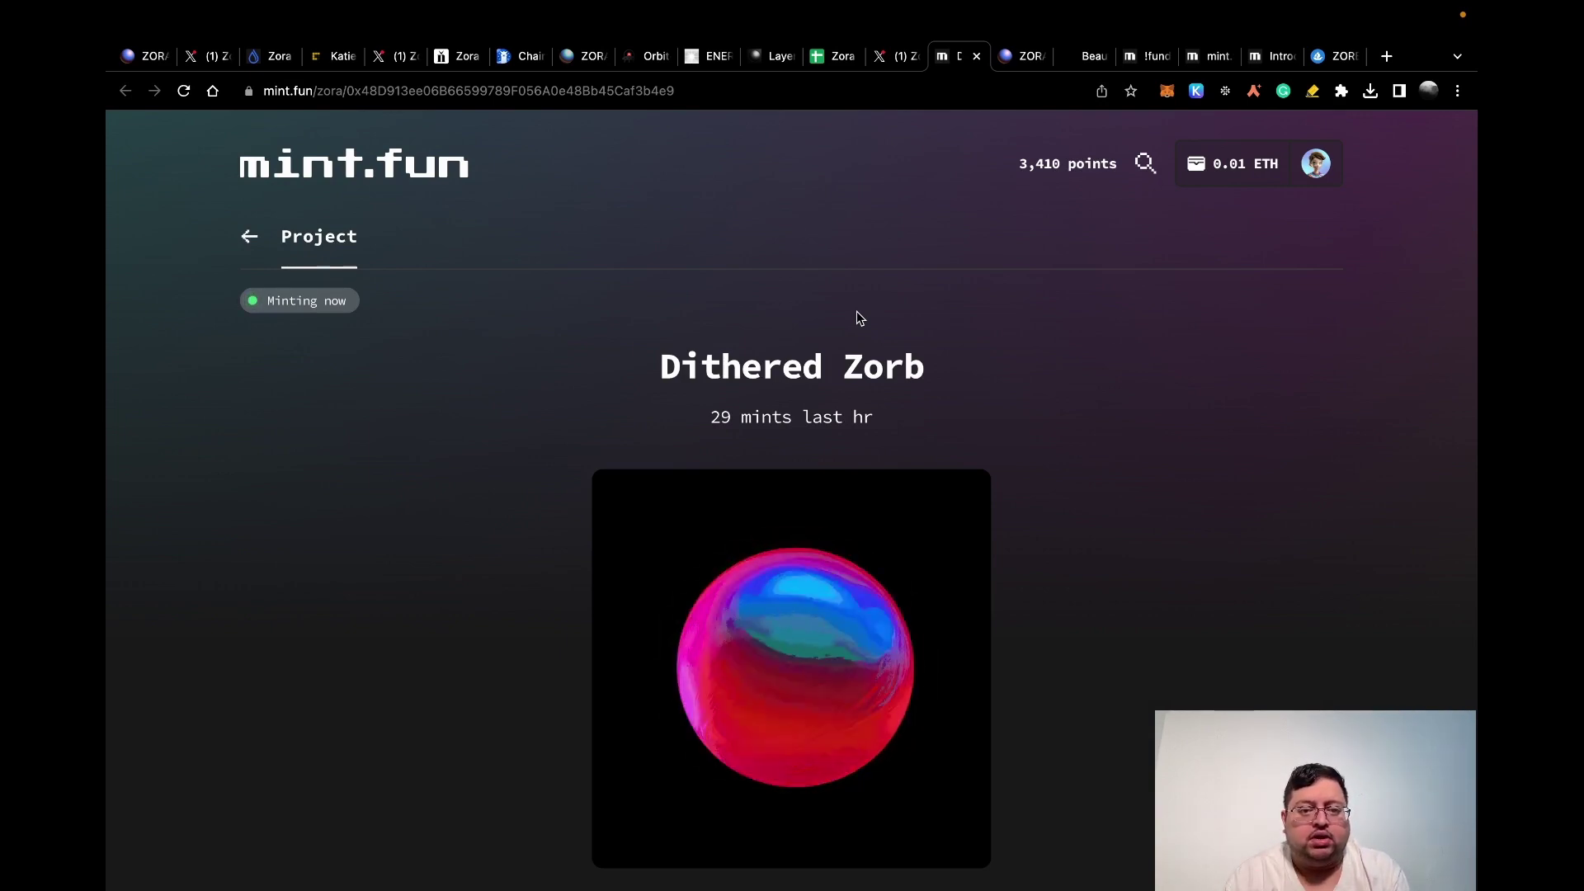
pyautogui.scroll(-3, 859, 317)
pyautogui.scroll(-1, 858, 318)
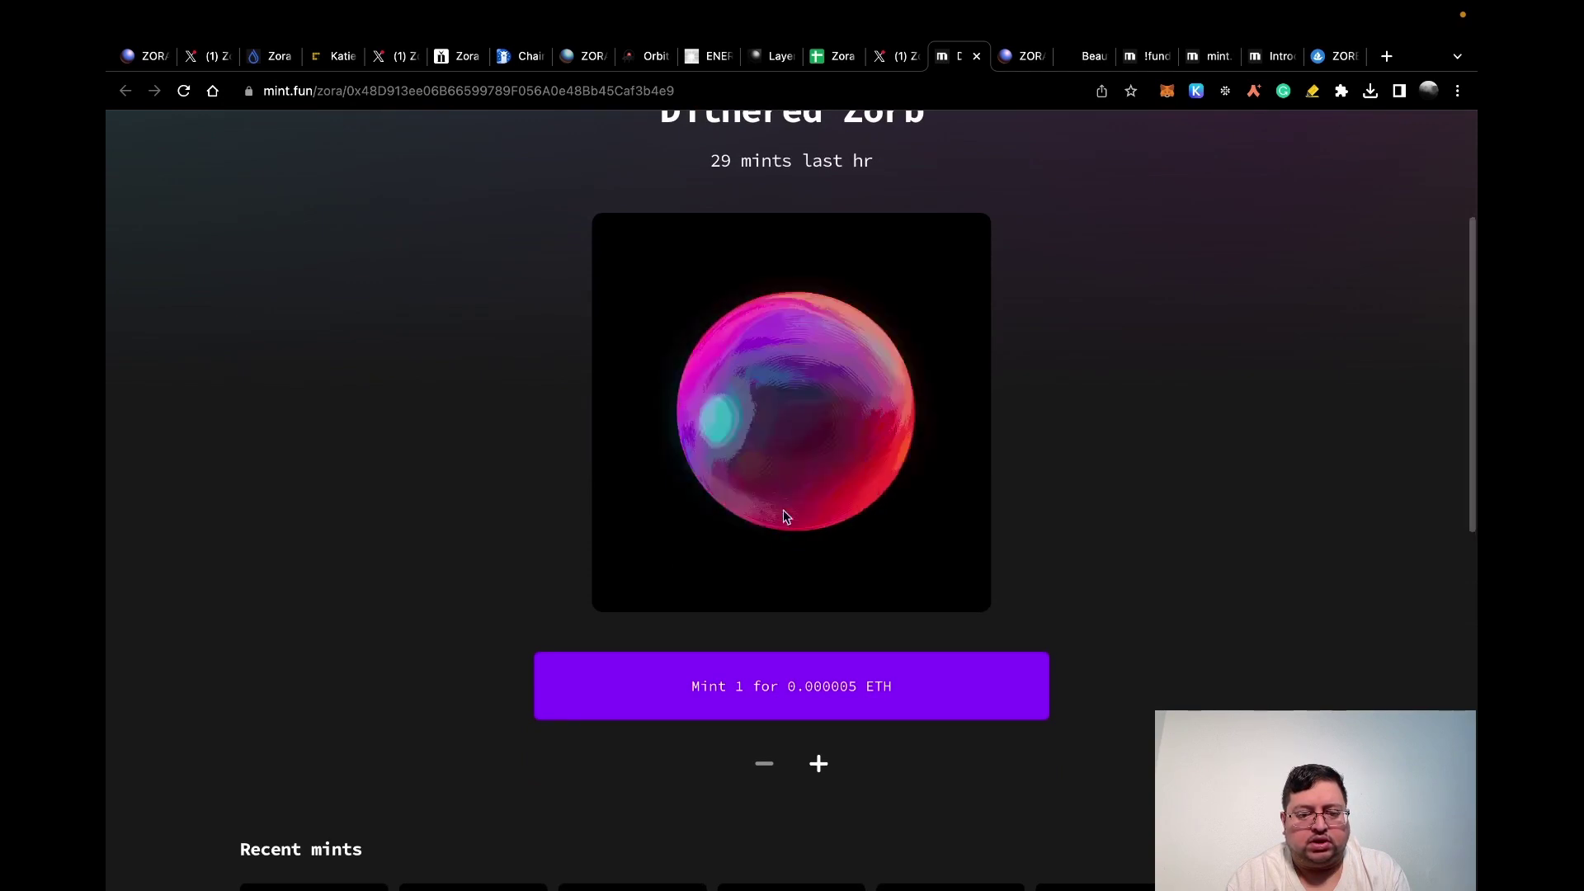
pyautogui.click(818, 764)
pyautogui.click(819, 764)
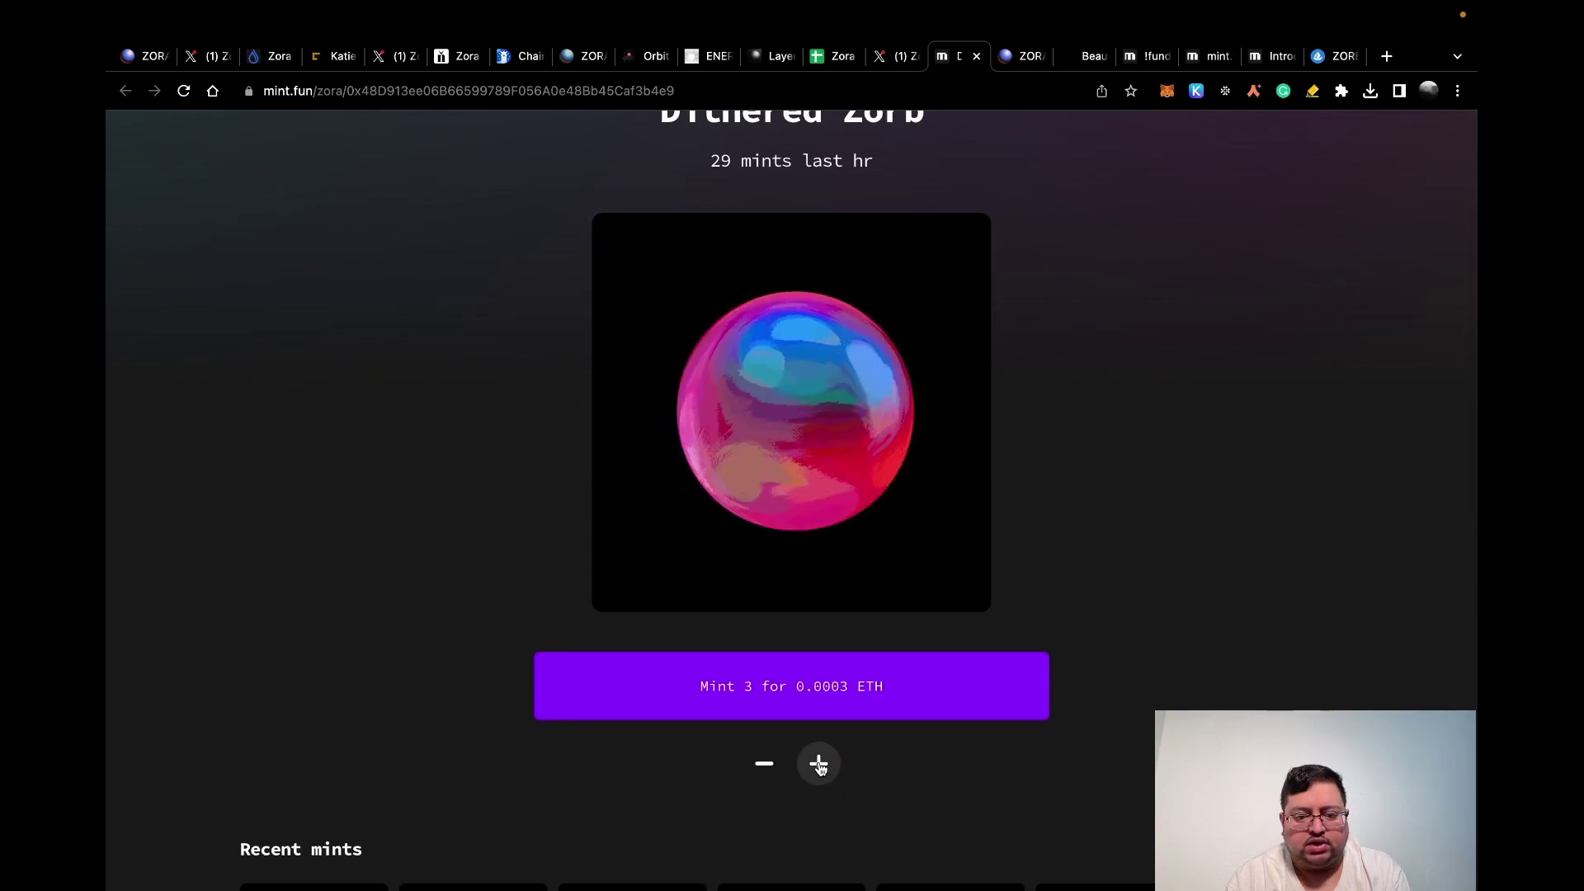
pyautogui.click(760, 764)
pyautogui.click(759, 764)
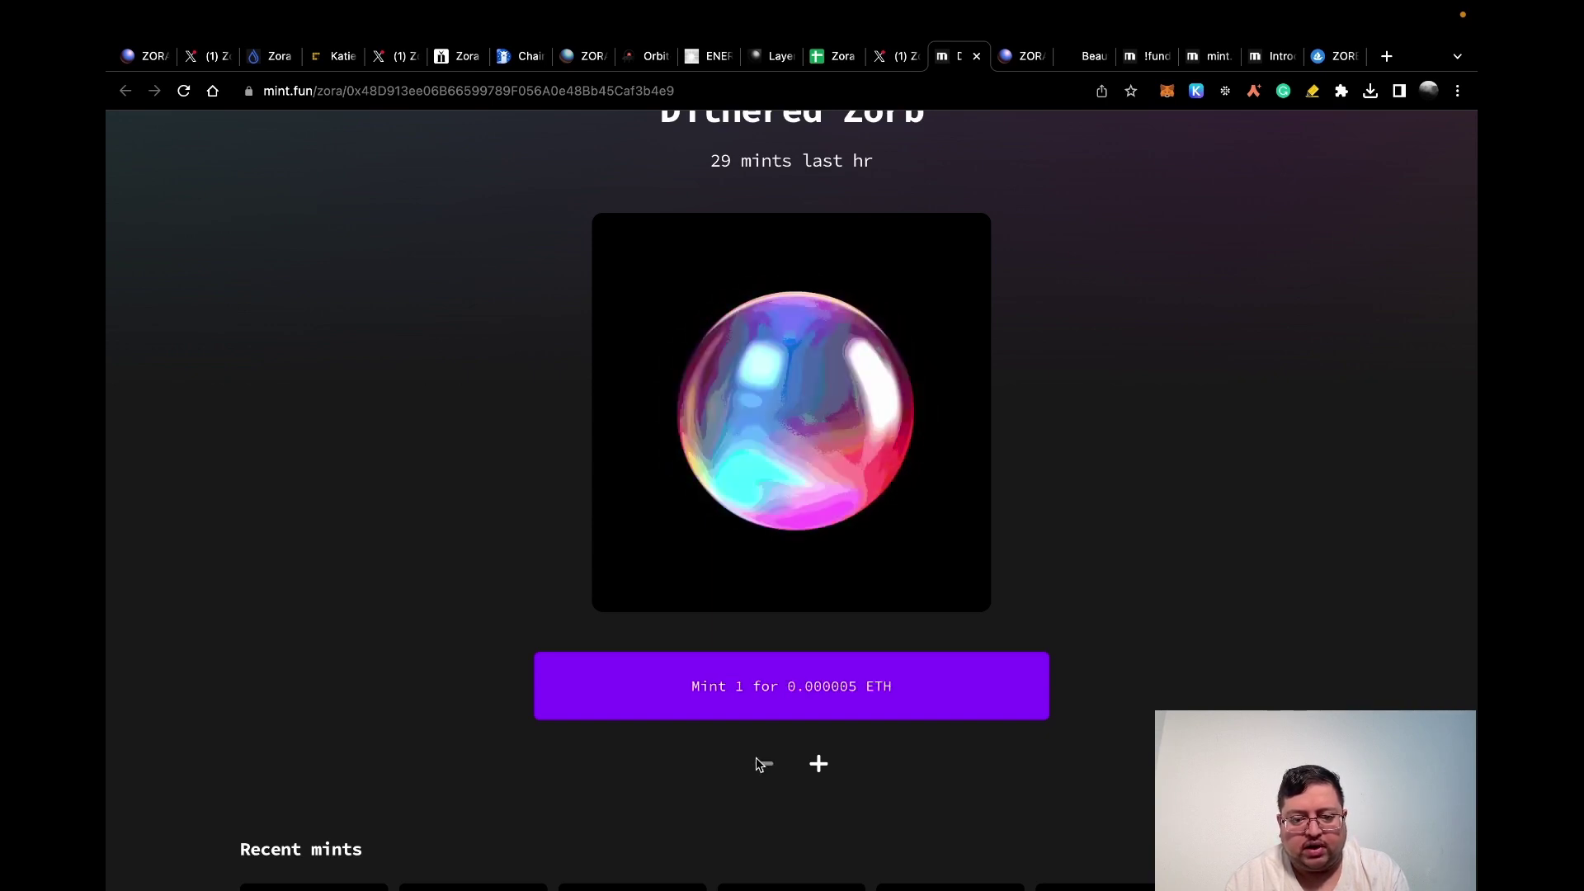
pyautogui.scroll(5, 807, 665)
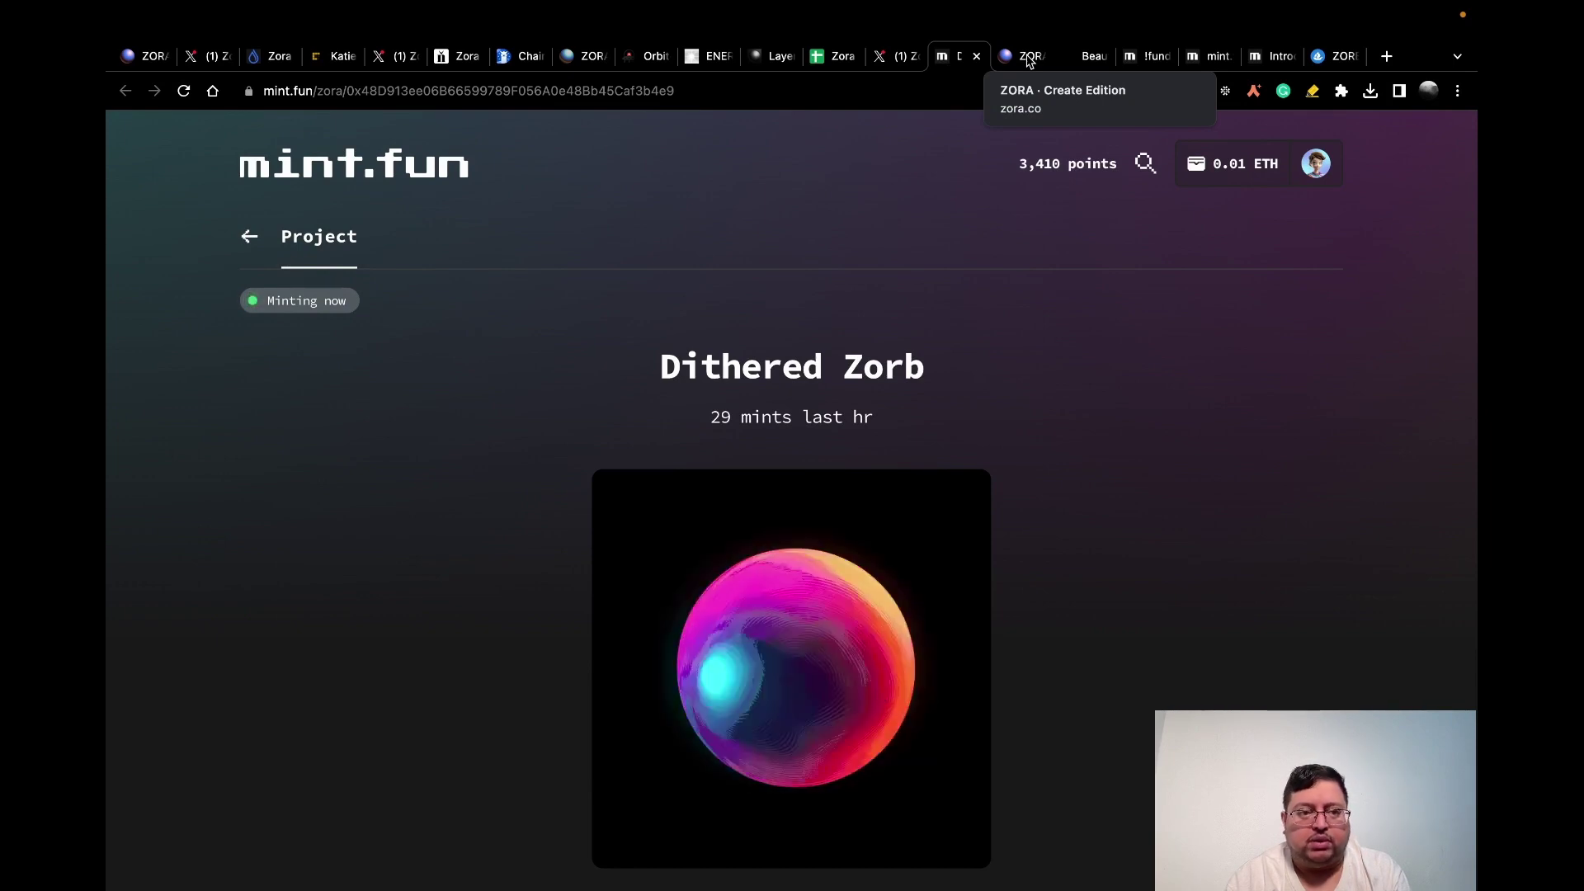
# Step: Glance back at Zora's X feed, return to Dithered Zorb, then go to Zora's Create an edition page
pyautogui.click(895, 56)
pyautogui.click(967, 56)
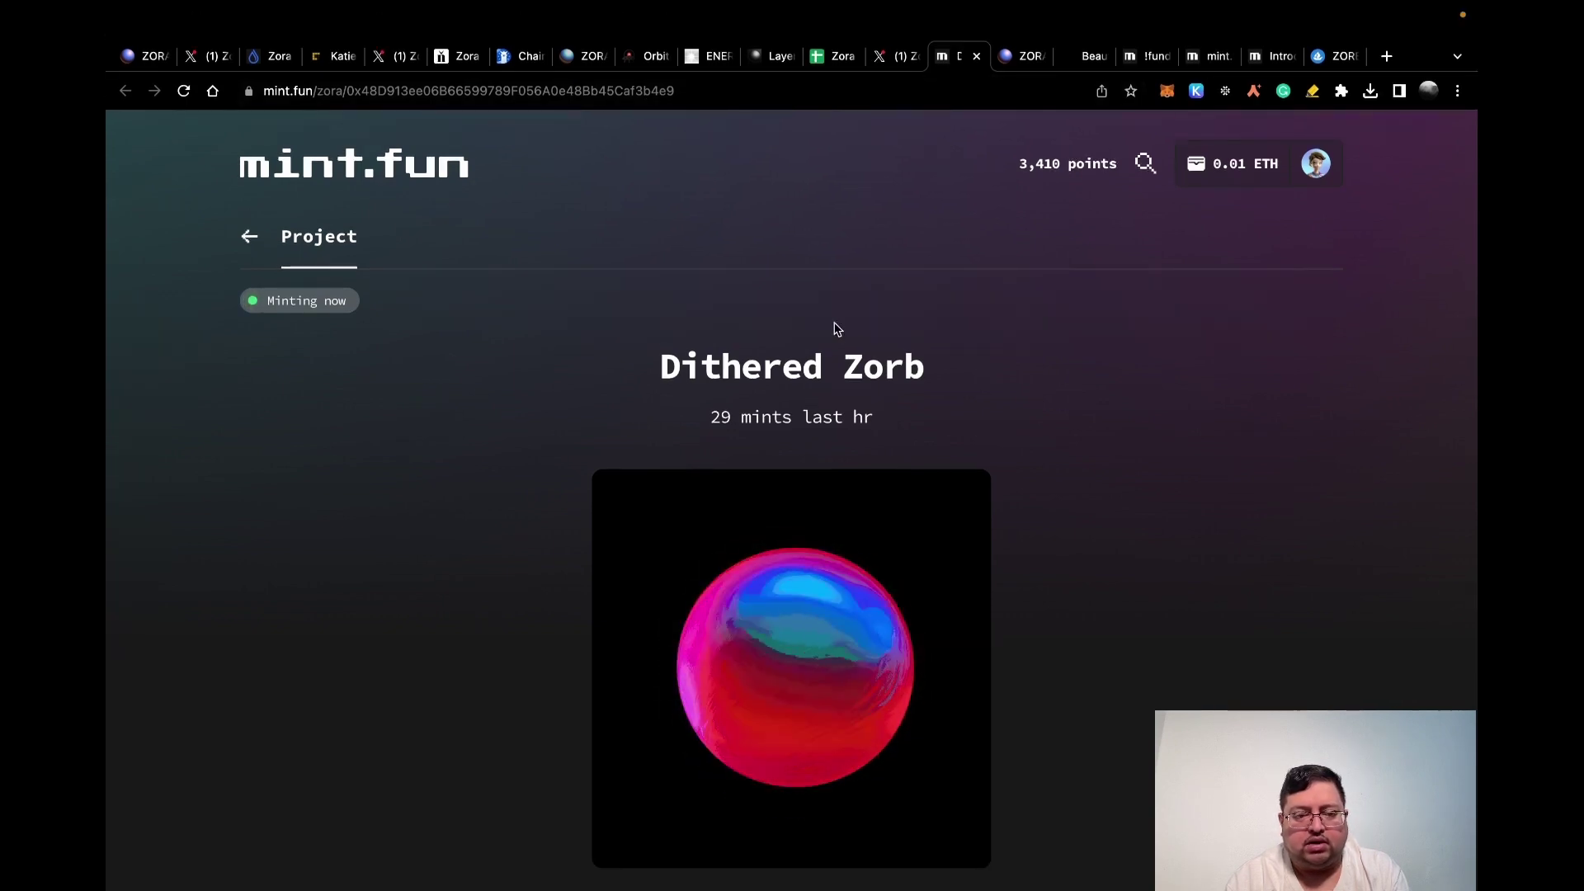
pyautogui.click(1023, 56)
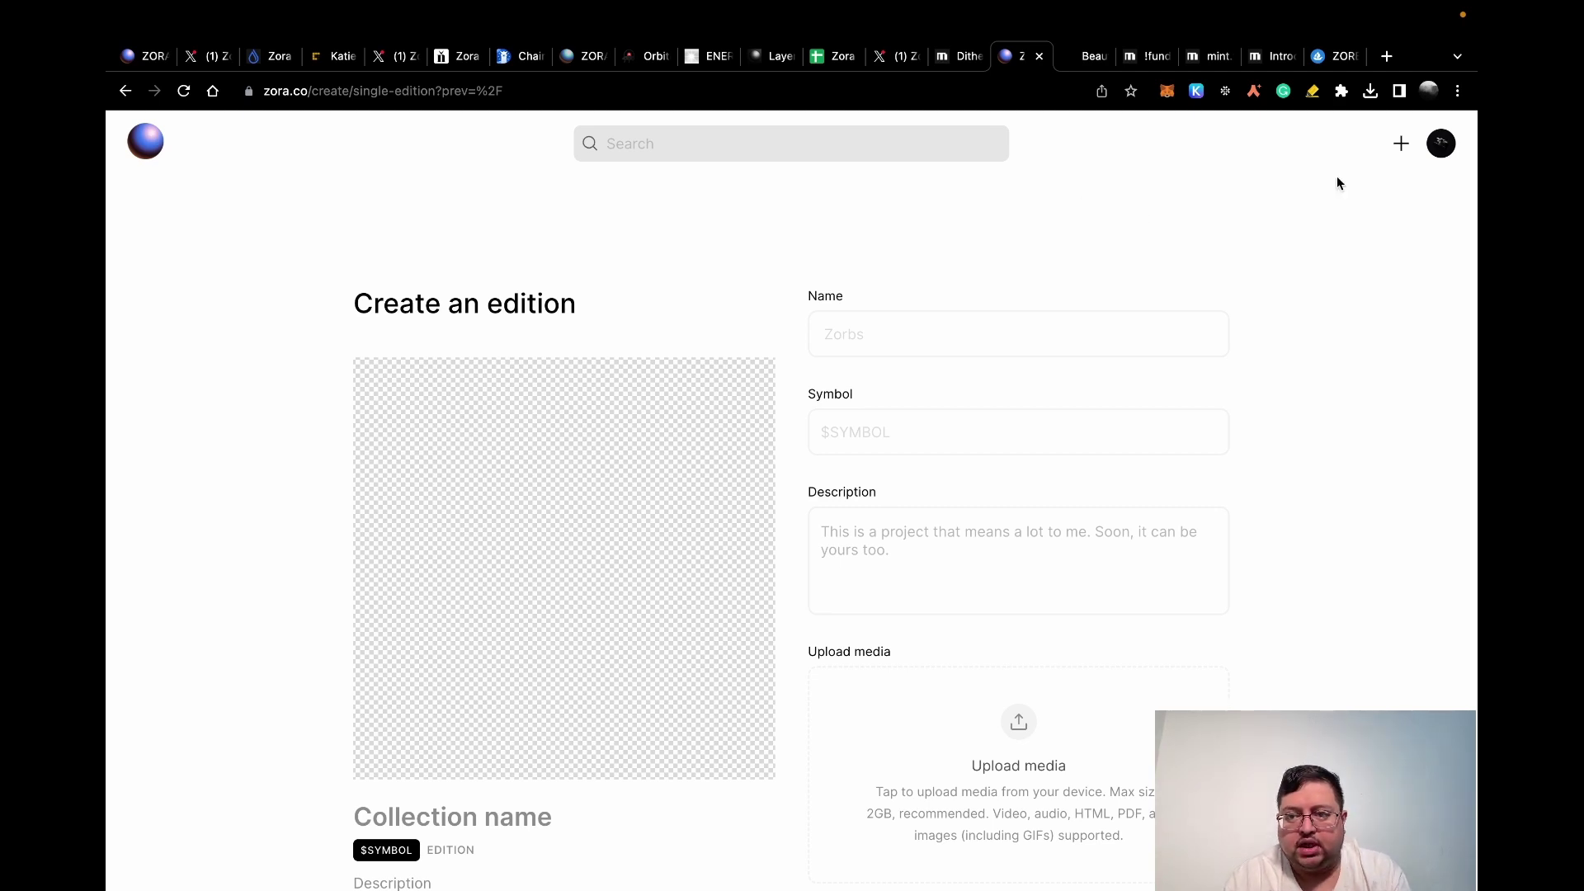
pyautogui.click(1400, 145)
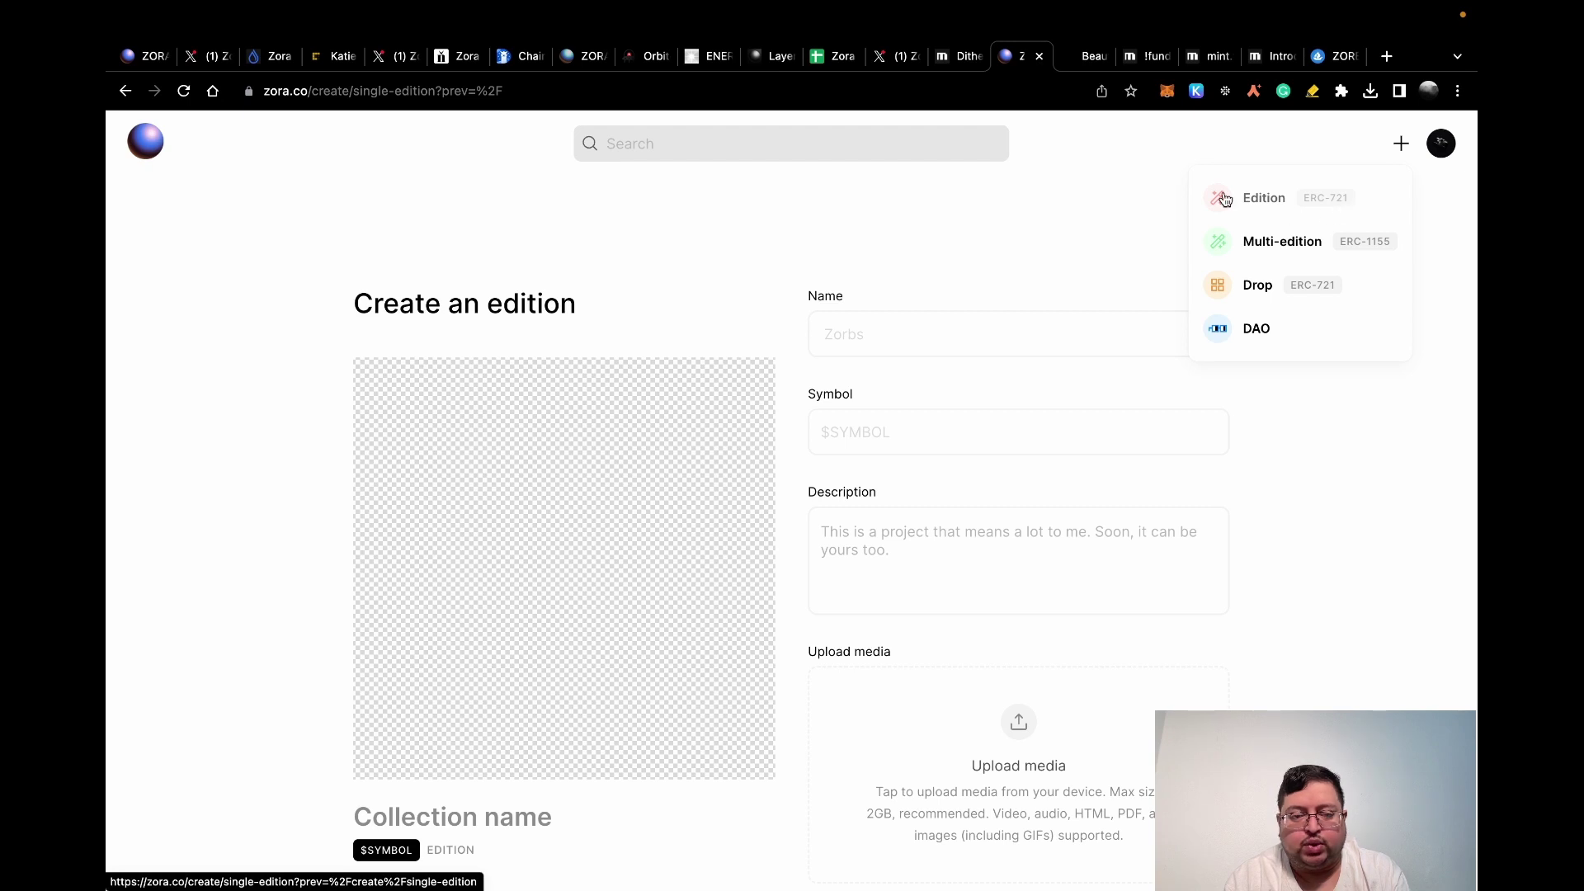
pyautogui.click(1008, 218)
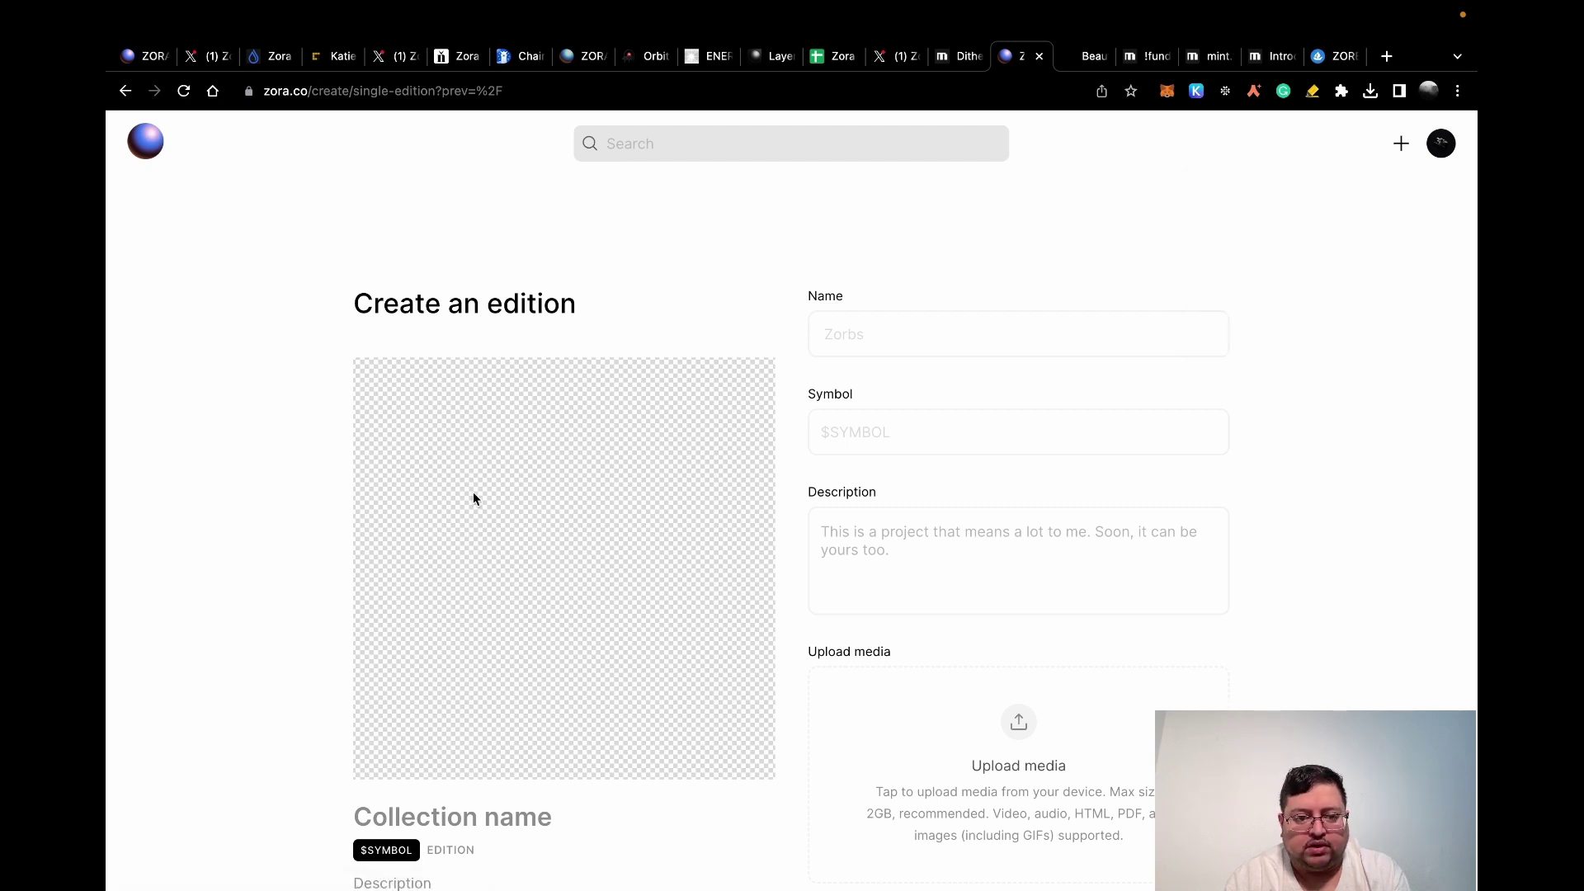
pyautogui.scroll(-1, 481, 415)
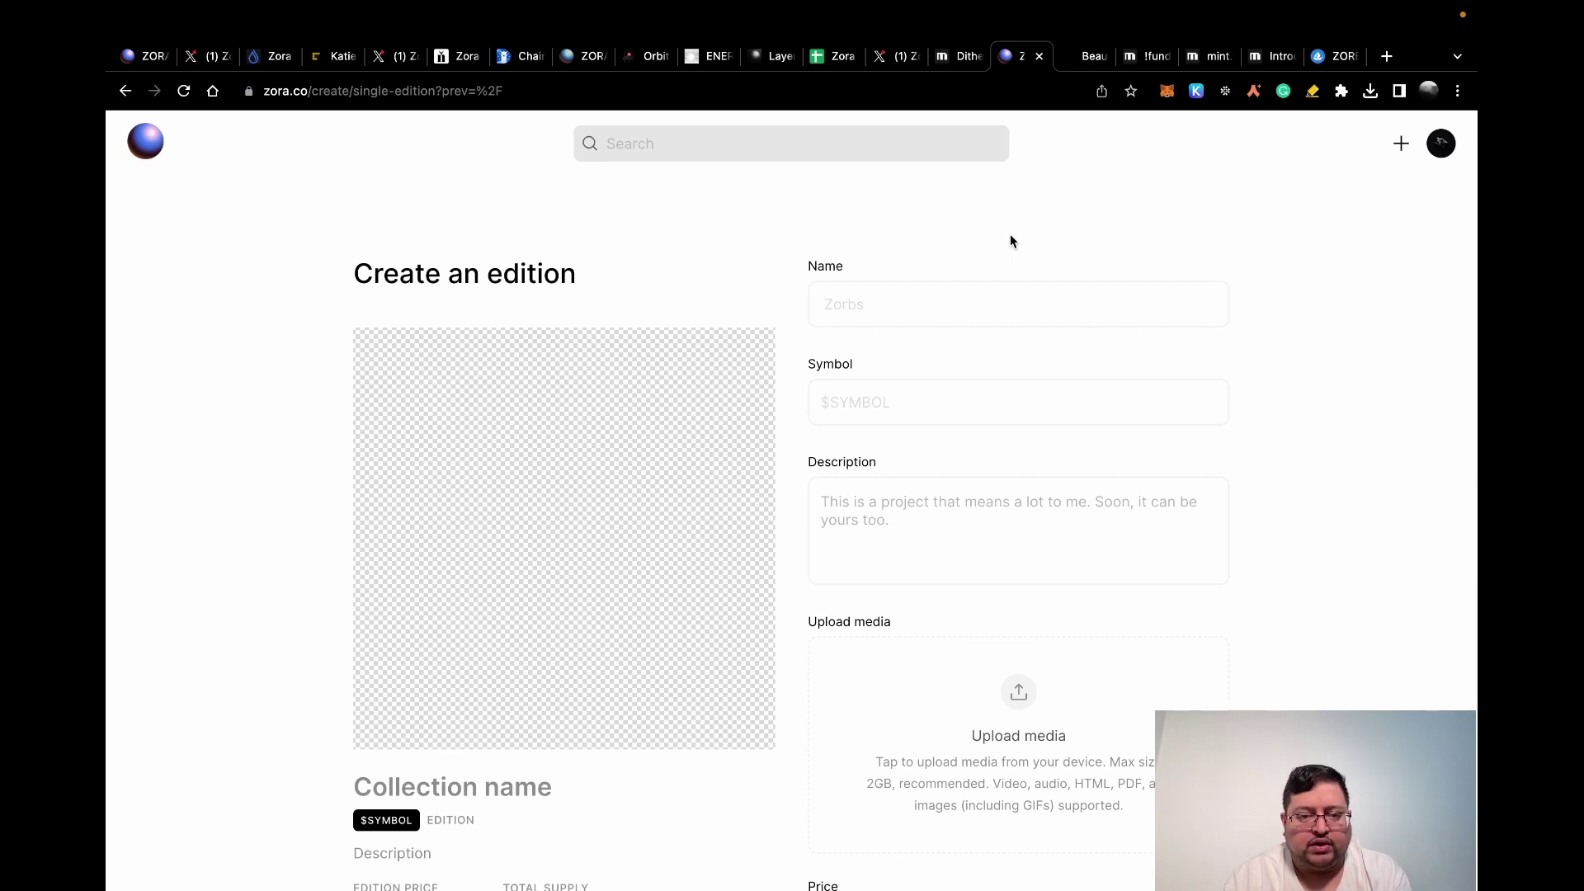
pyautogui.click(1090, 58)
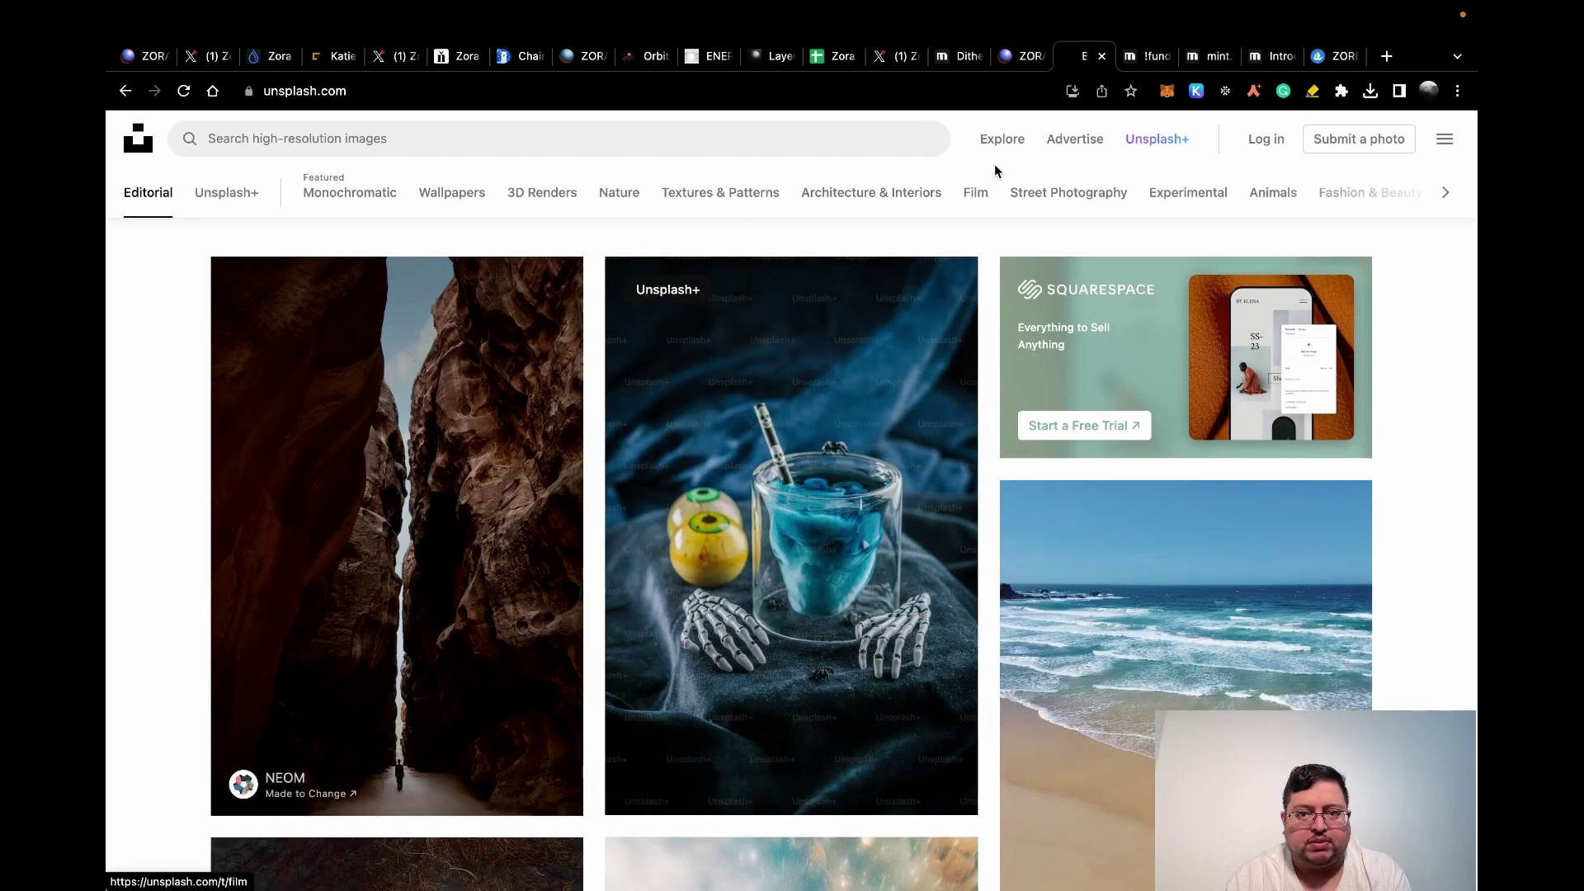
pyautogui.click(1028, 58)
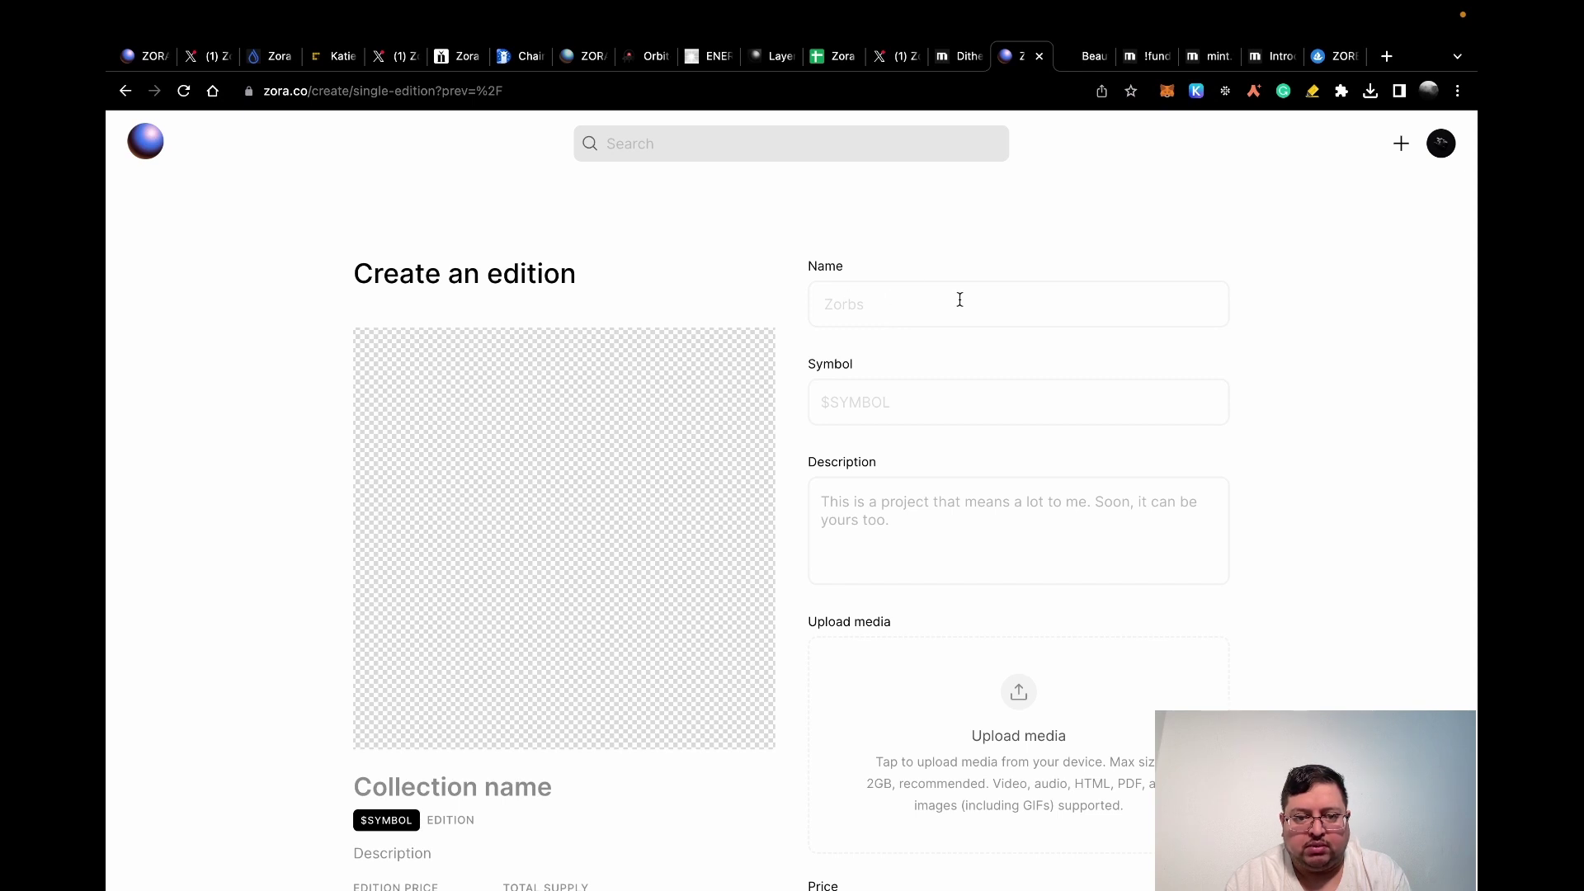
# Step: Scroll through the empty Create an edition form, with its 0.00 ETH price and OPEN supply preview
pyautogui.scroll(-2, 950, 528)
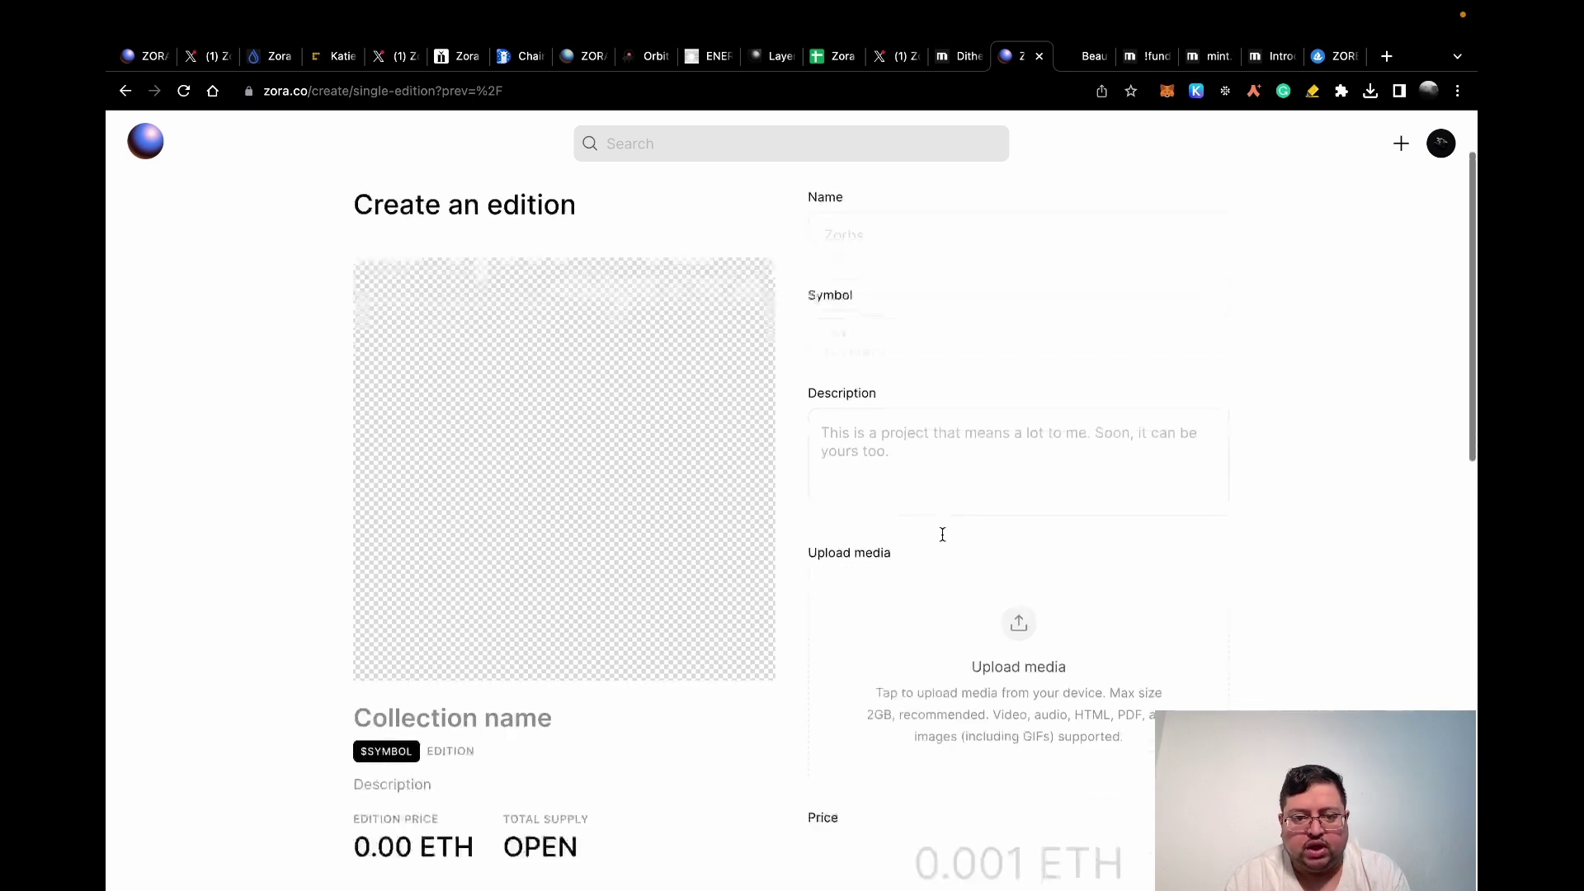
pyautogui.scroll(-3, 946, 630)
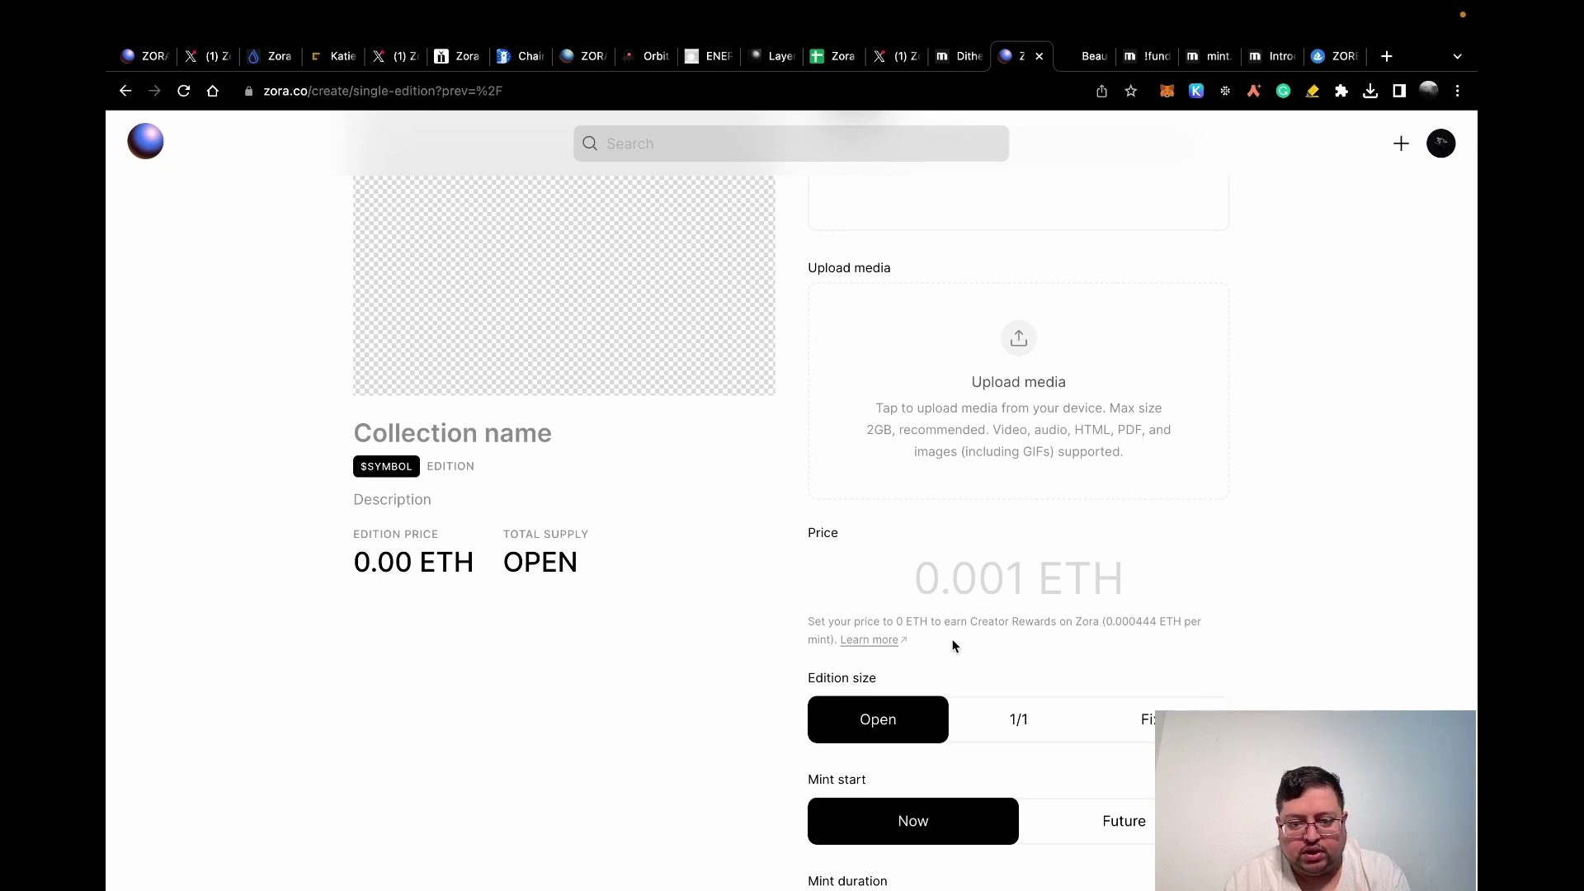
pyautogui.scroll(-2, 1073, 637)
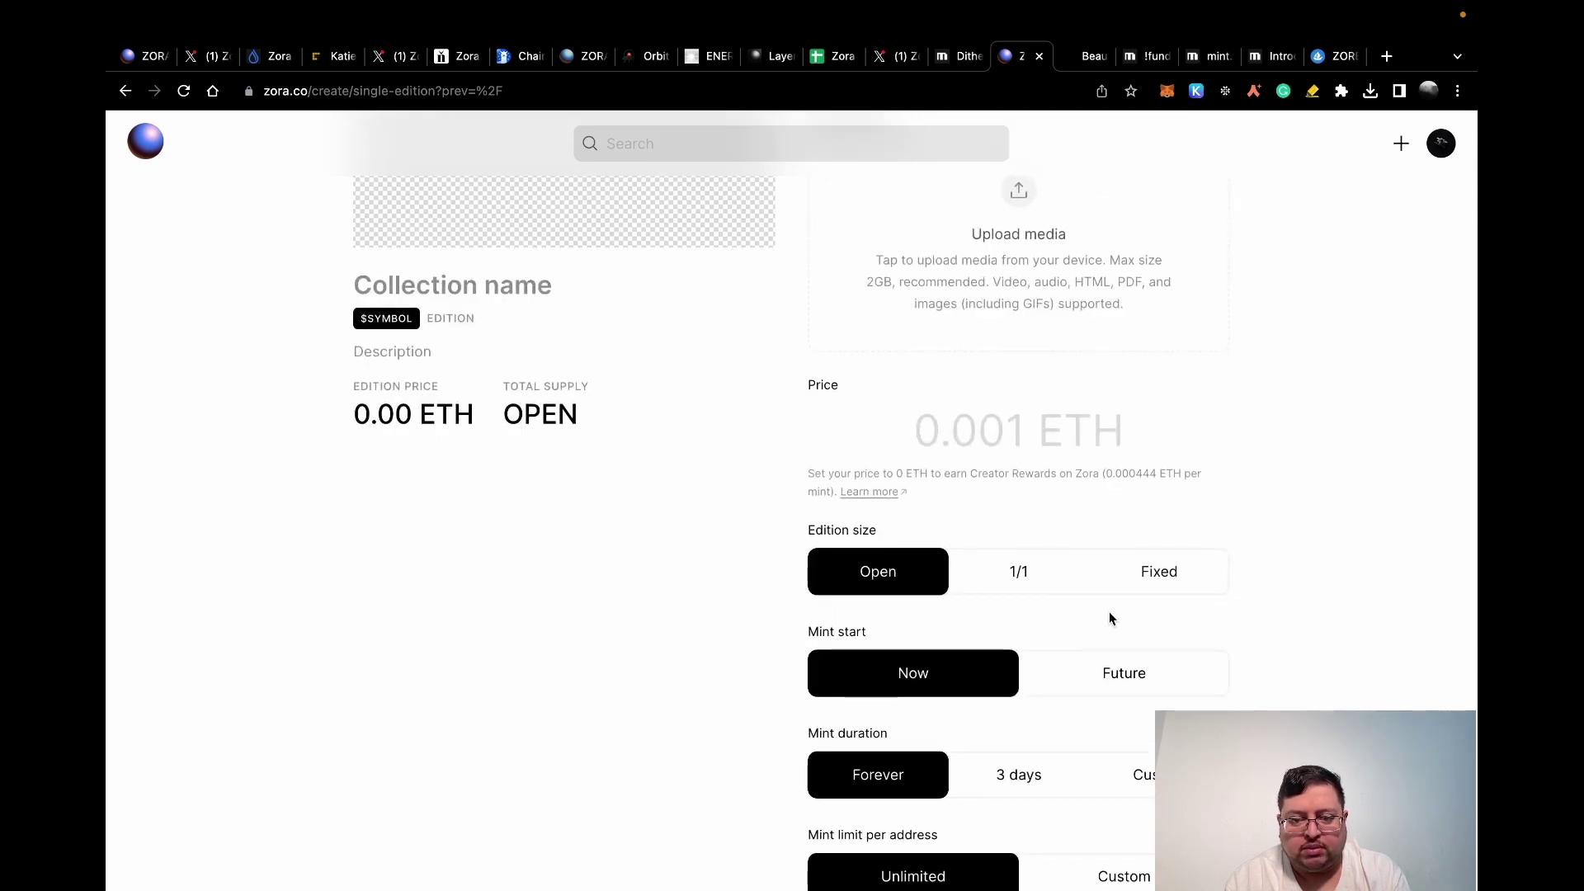
pyautogui.scroll(-2, 1109, 618)
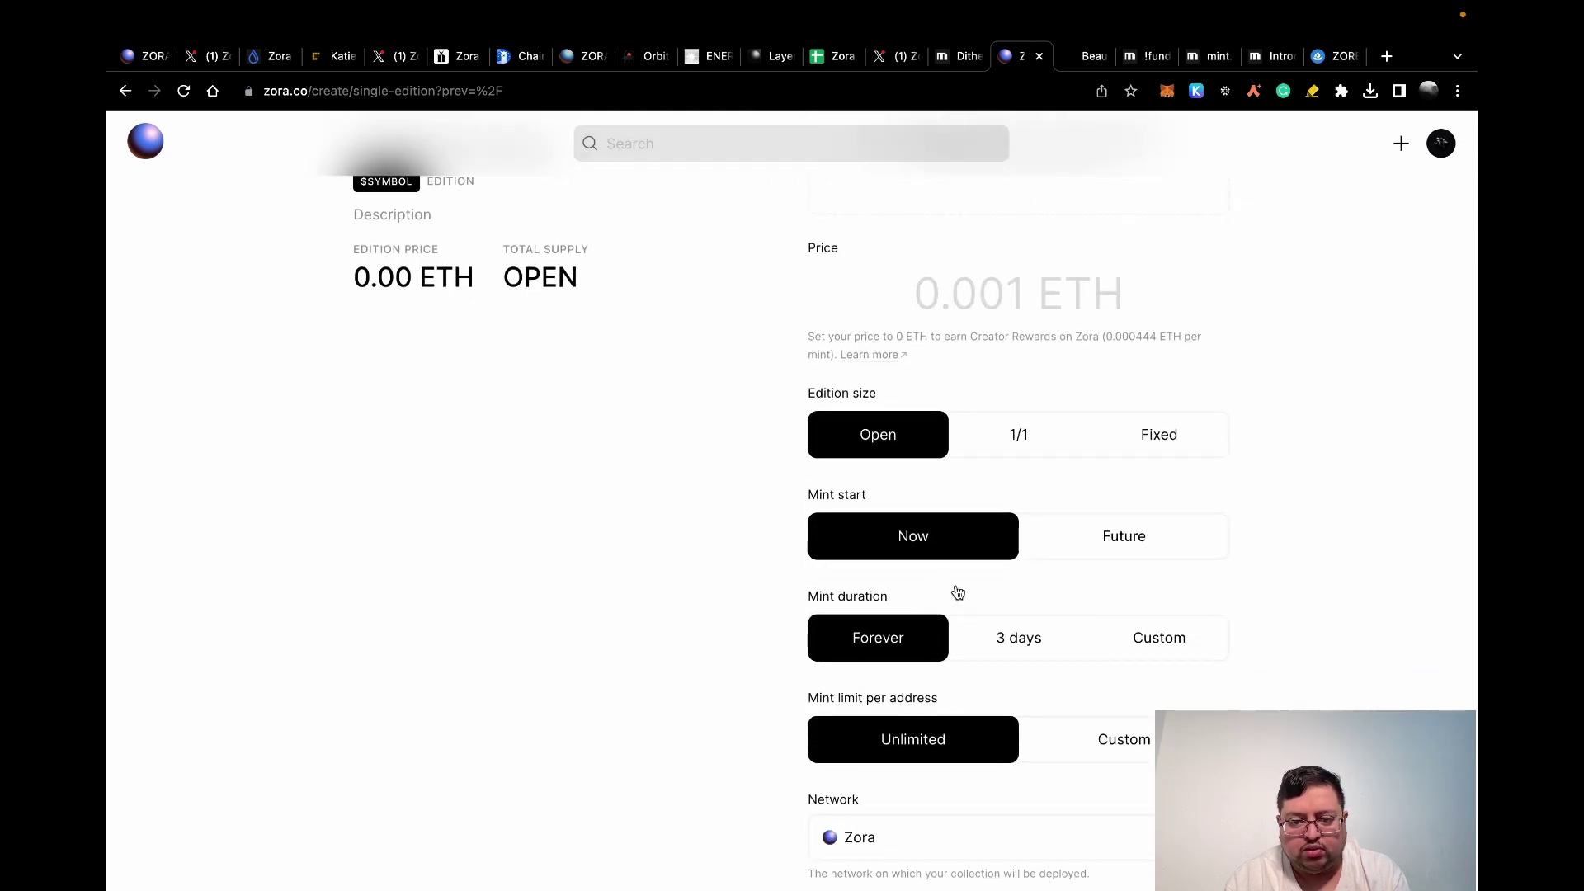
pyautogui.scroll(-2, 958, 593)
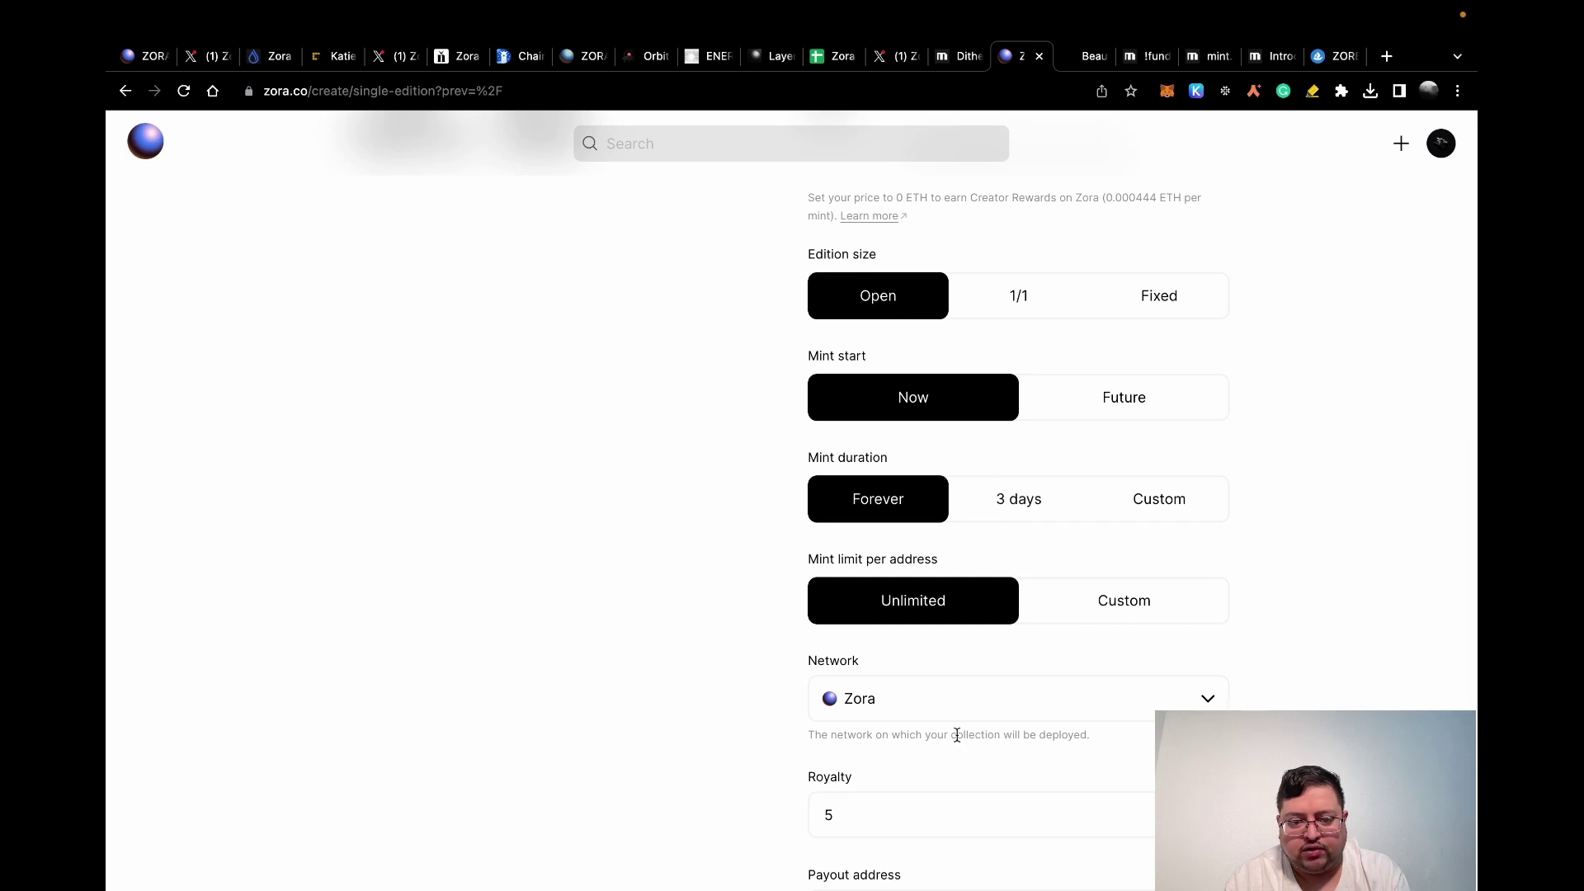
pyautogui.scroll(-2, 957, 735)
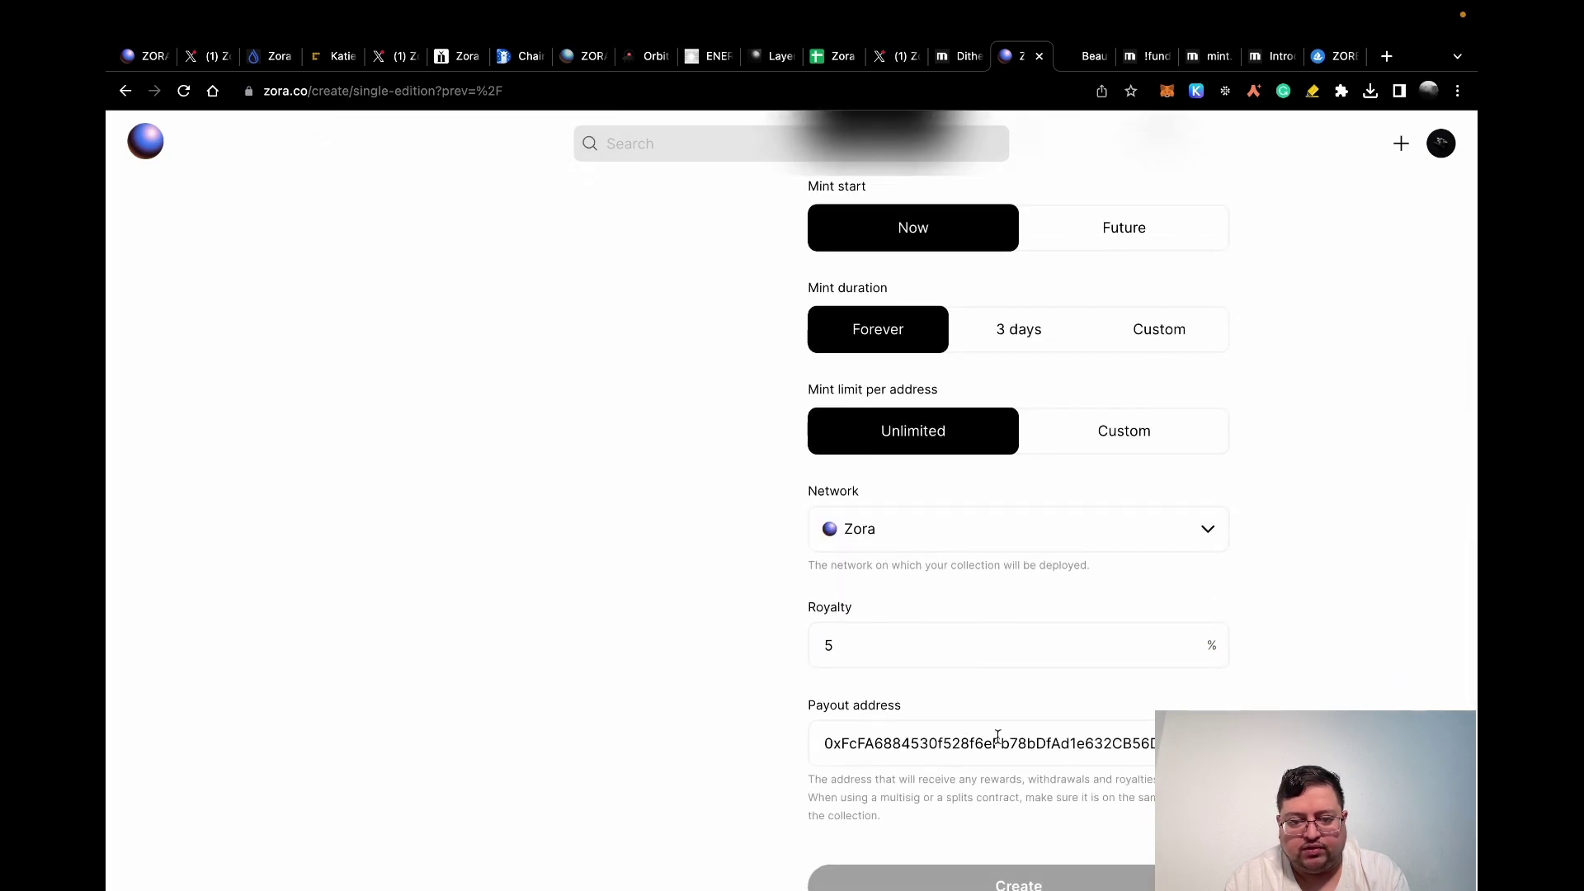
pyautogui.scroll(2, 964, 719)
pyautogui.scroll(-4, 963, 720)
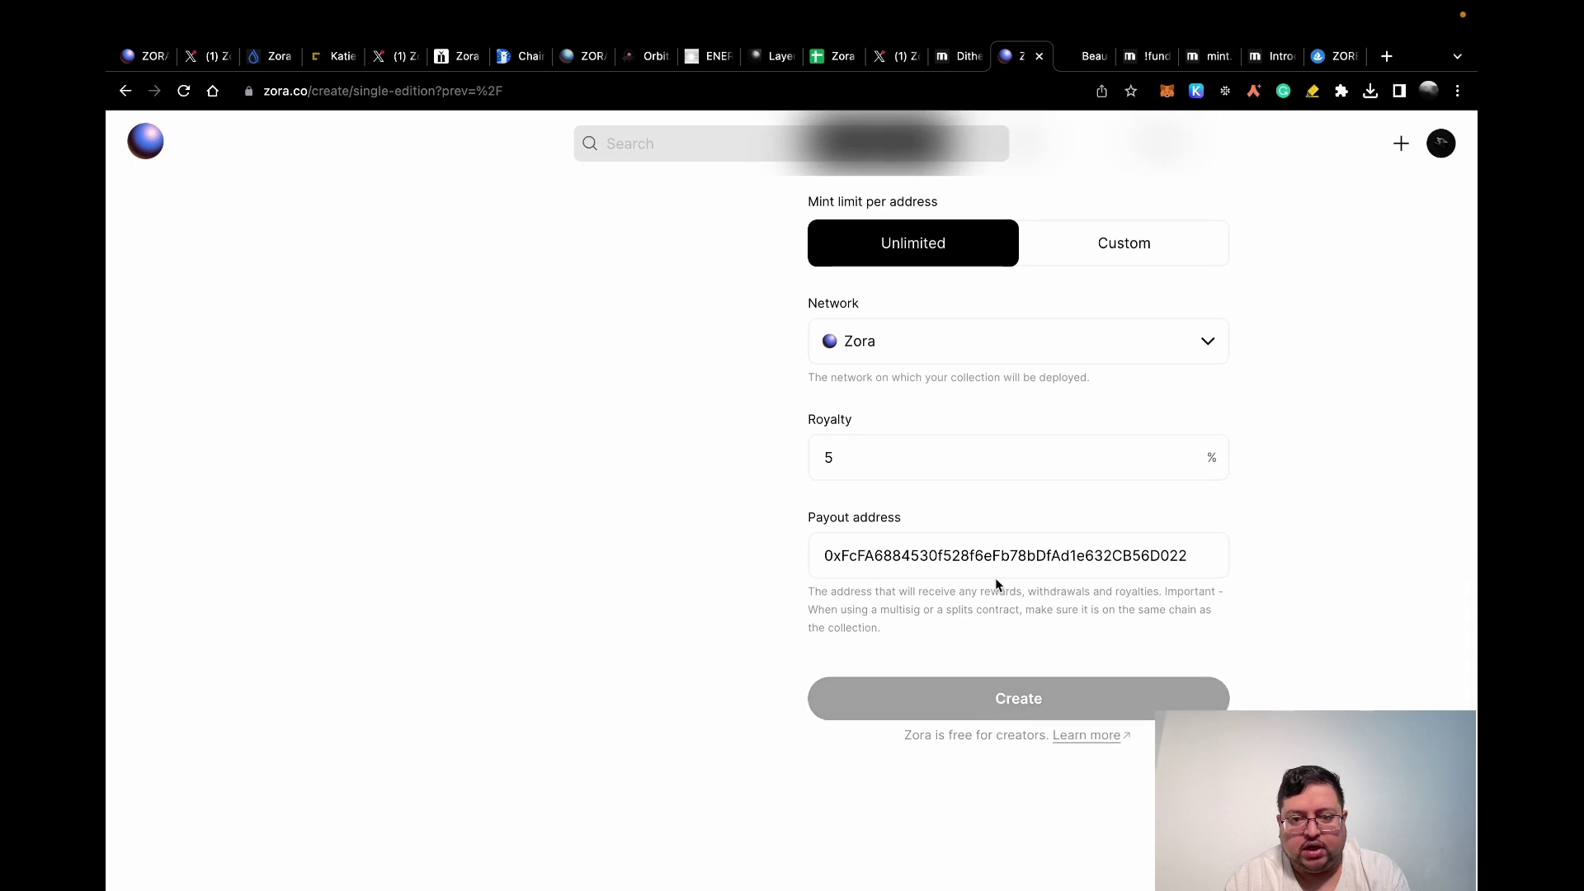
pyautogui.scroll(15, 996, 577)
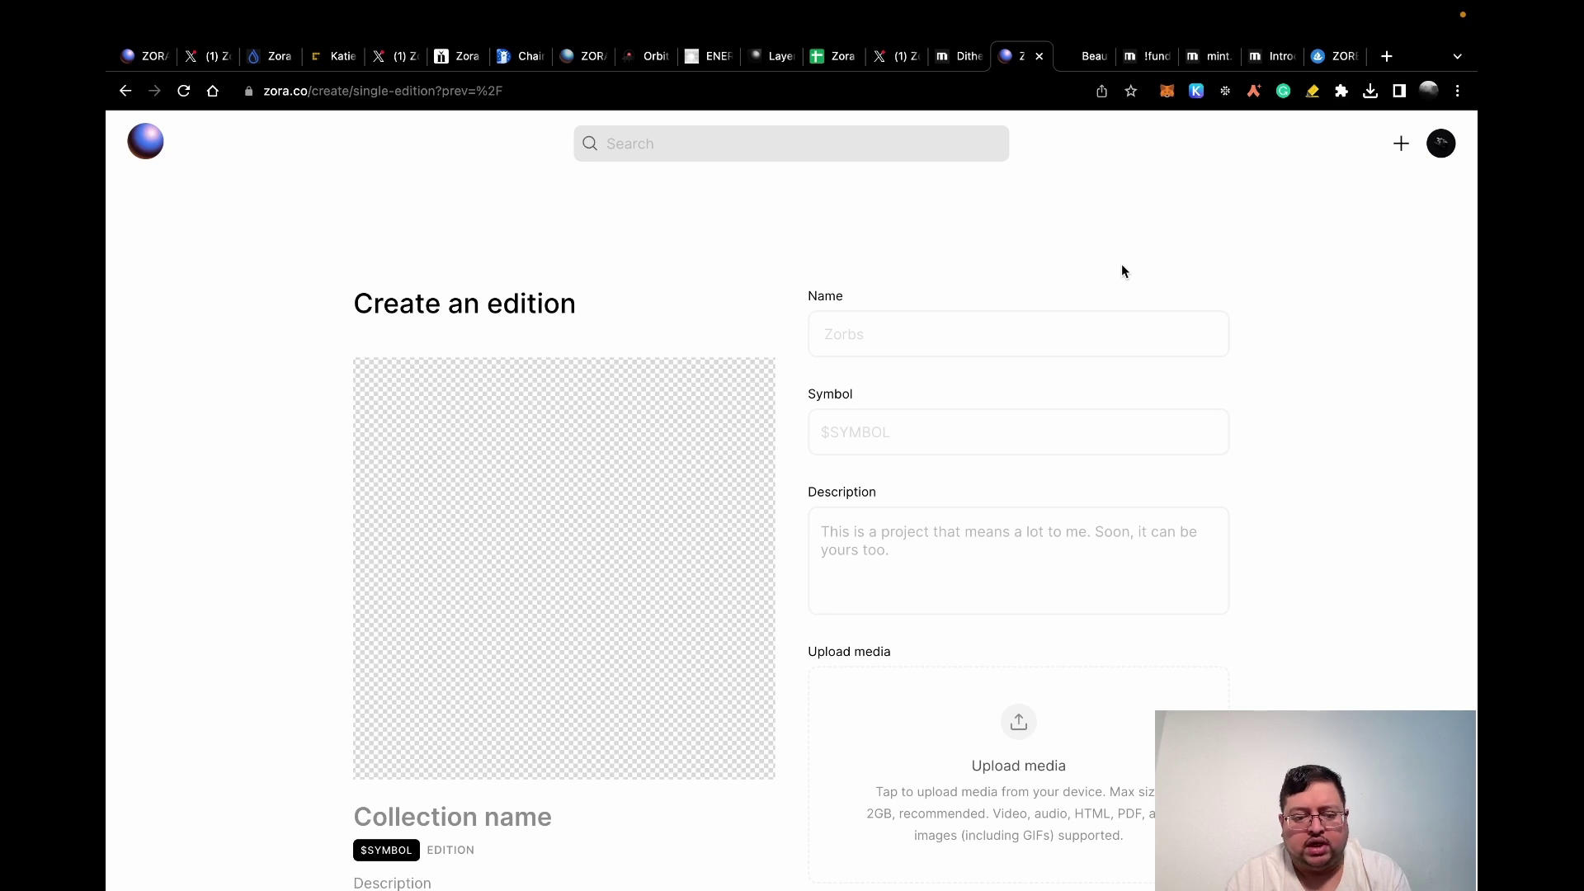
pyautogui.scroll(-3, 1122, 266)
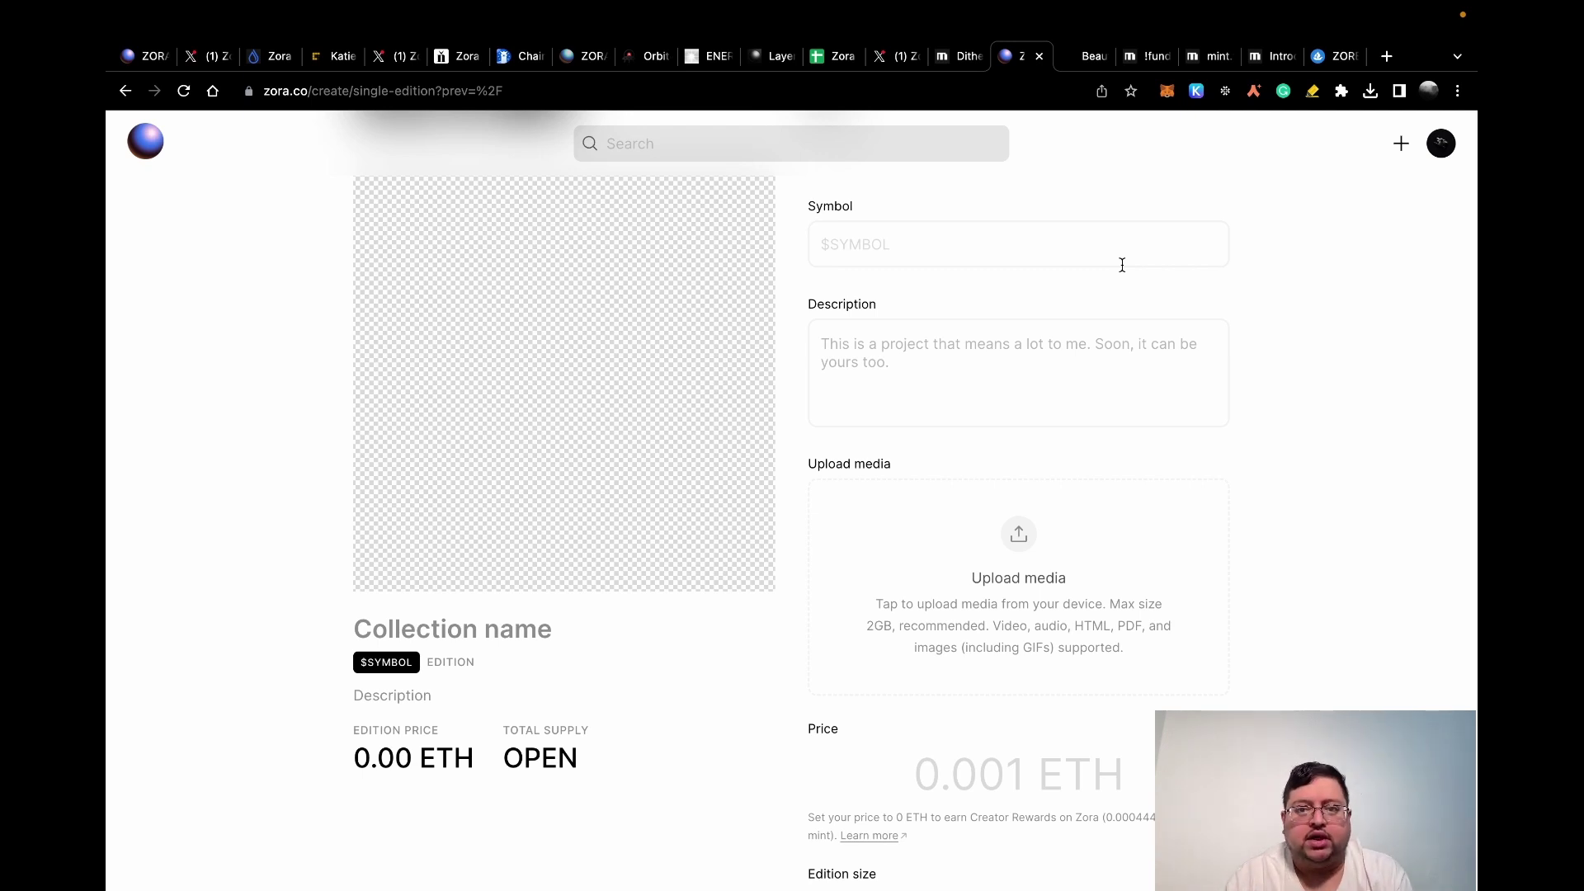
pyautogui.scroll(3, 1122, 264)
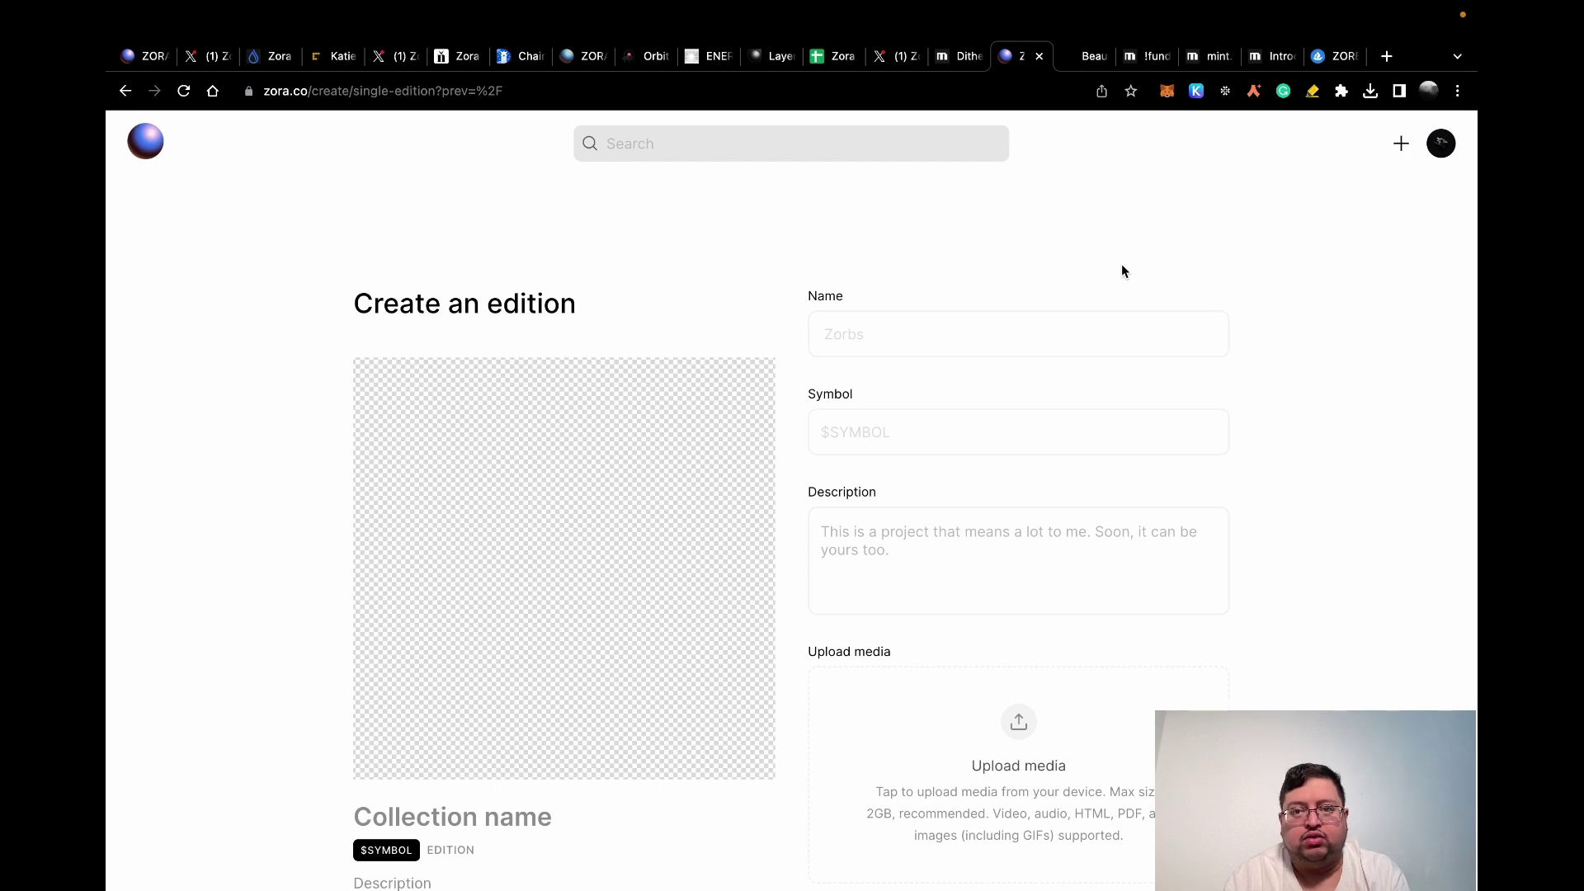
# Step: View the !fundrop Chain Racer game page, then bring up the mint.fun trending mints feed
pyautogui.click(1153, 60)
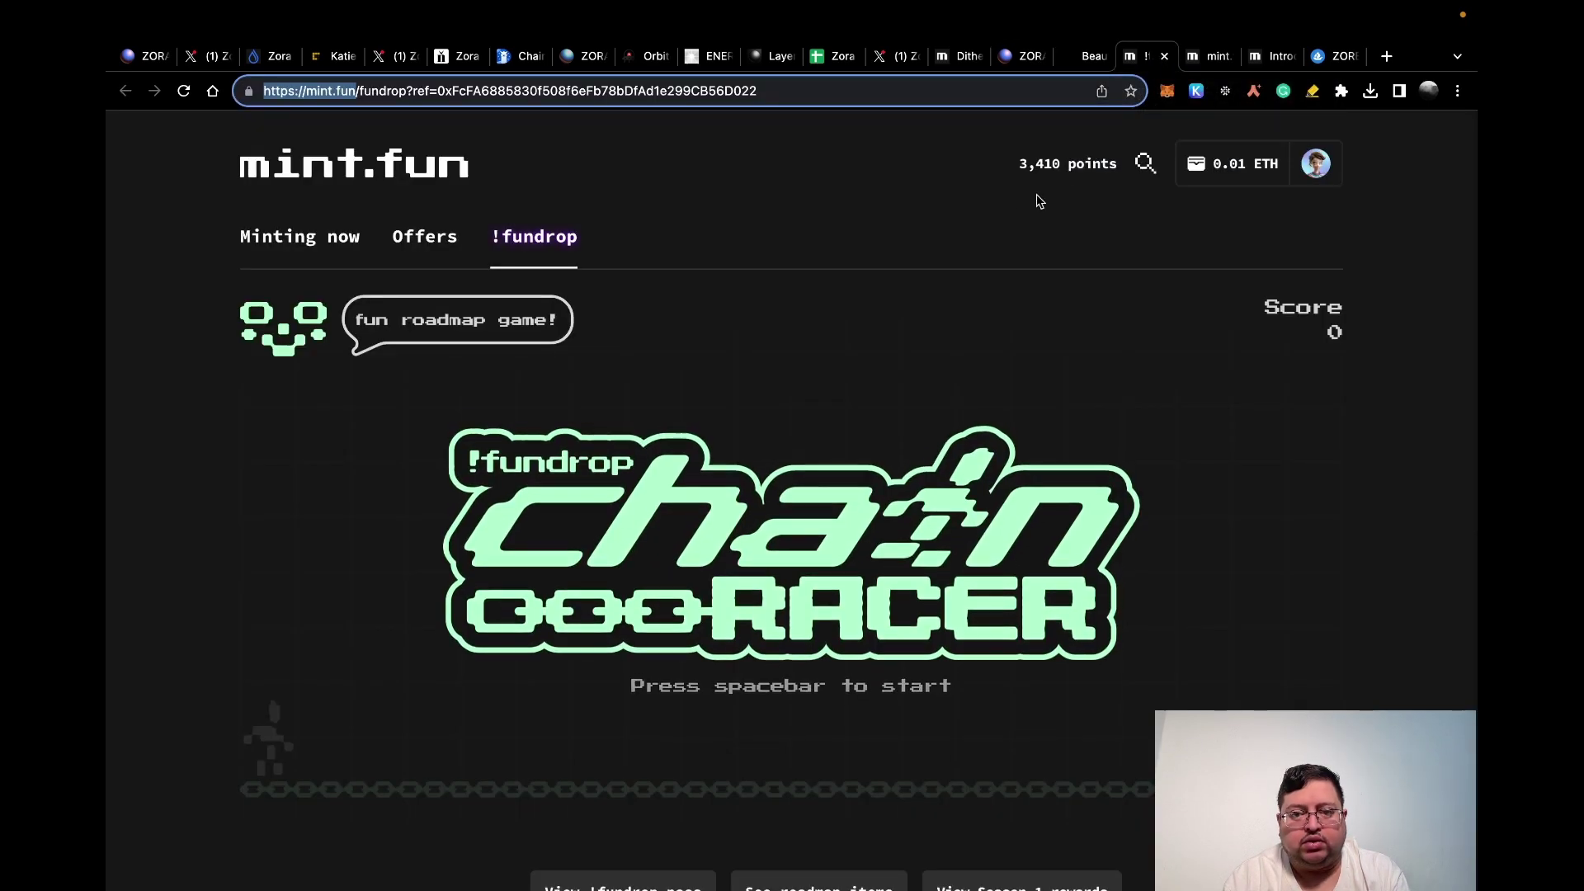
pyautogui.click(982, 232)
pyautogui.scroll(-2, 957, 233)
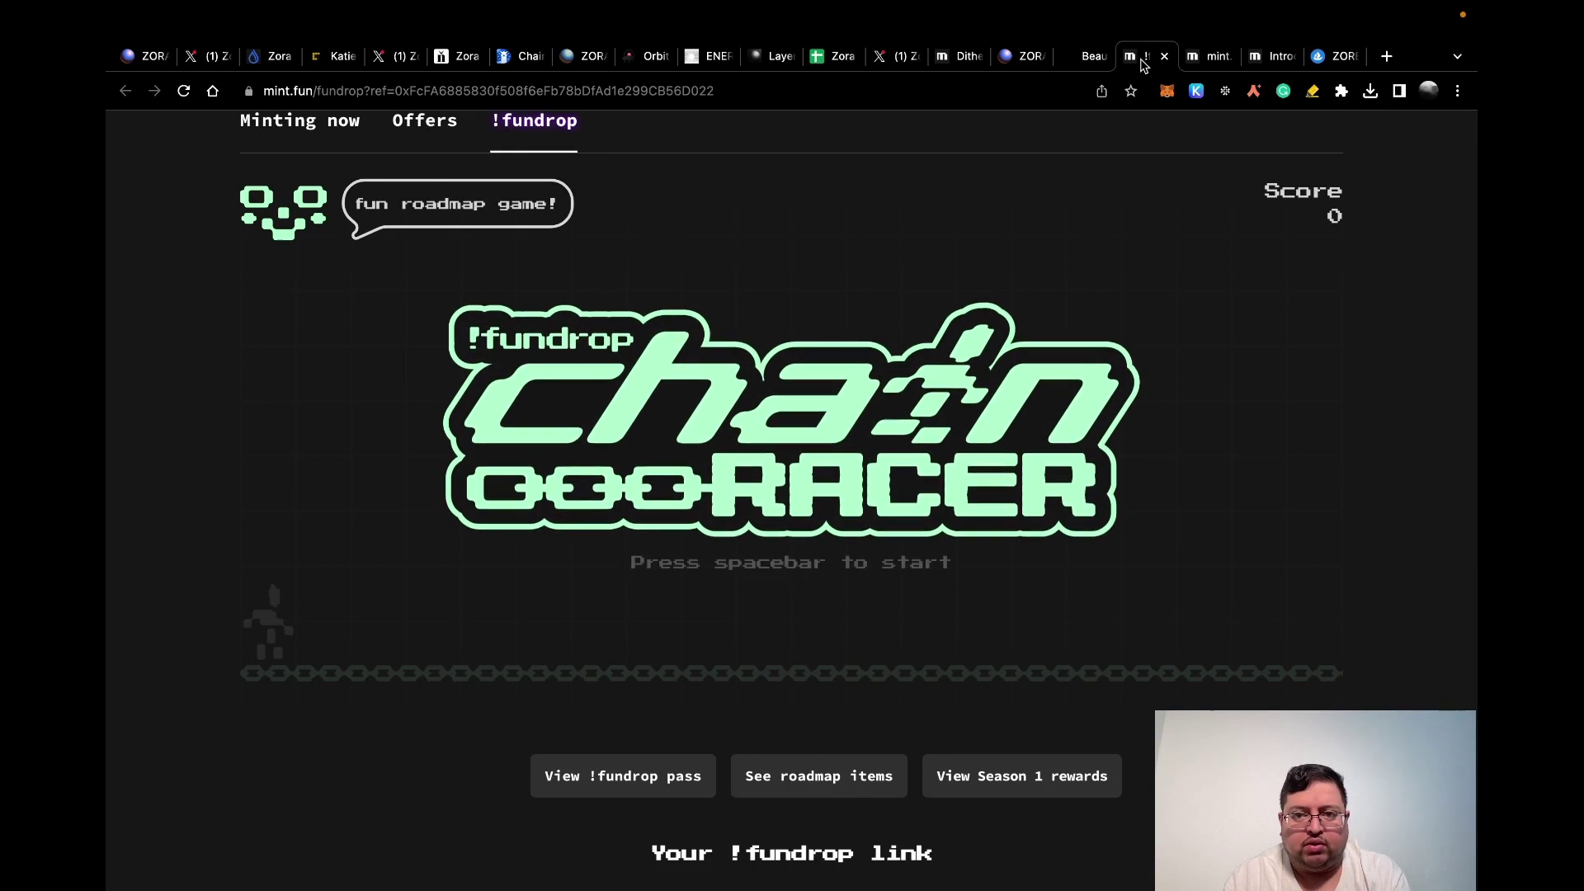
pyautogui.click(1206, 56)
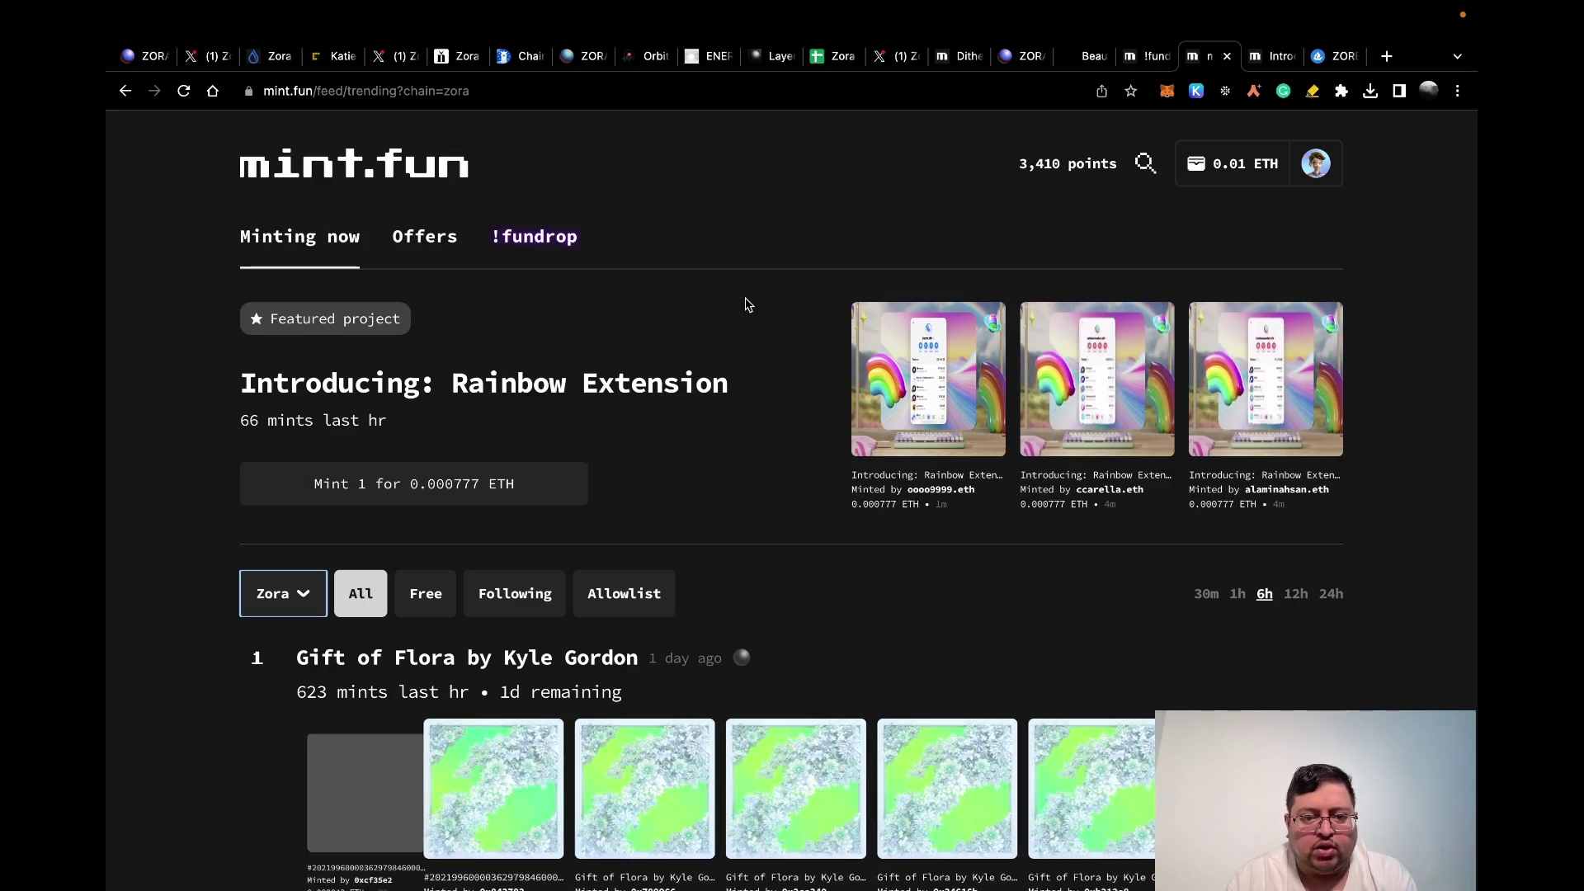
# Step: Filter the mint.fun Minting now feed to the Zora chain and scroll through it
pyautogui.click(304, 595)
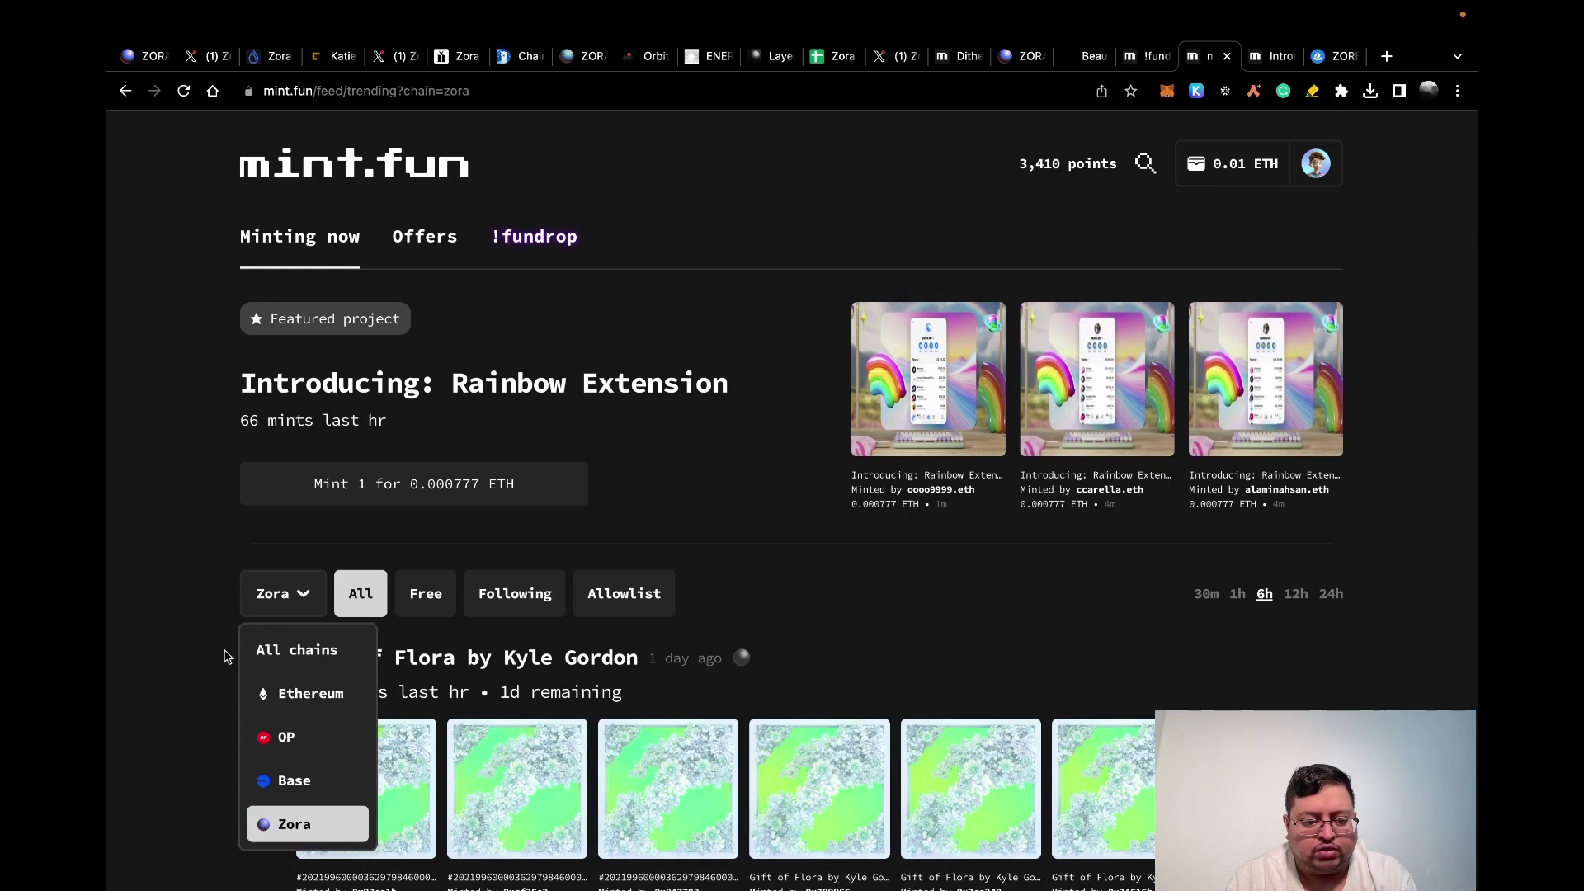
pyautogui.click(302, 829)
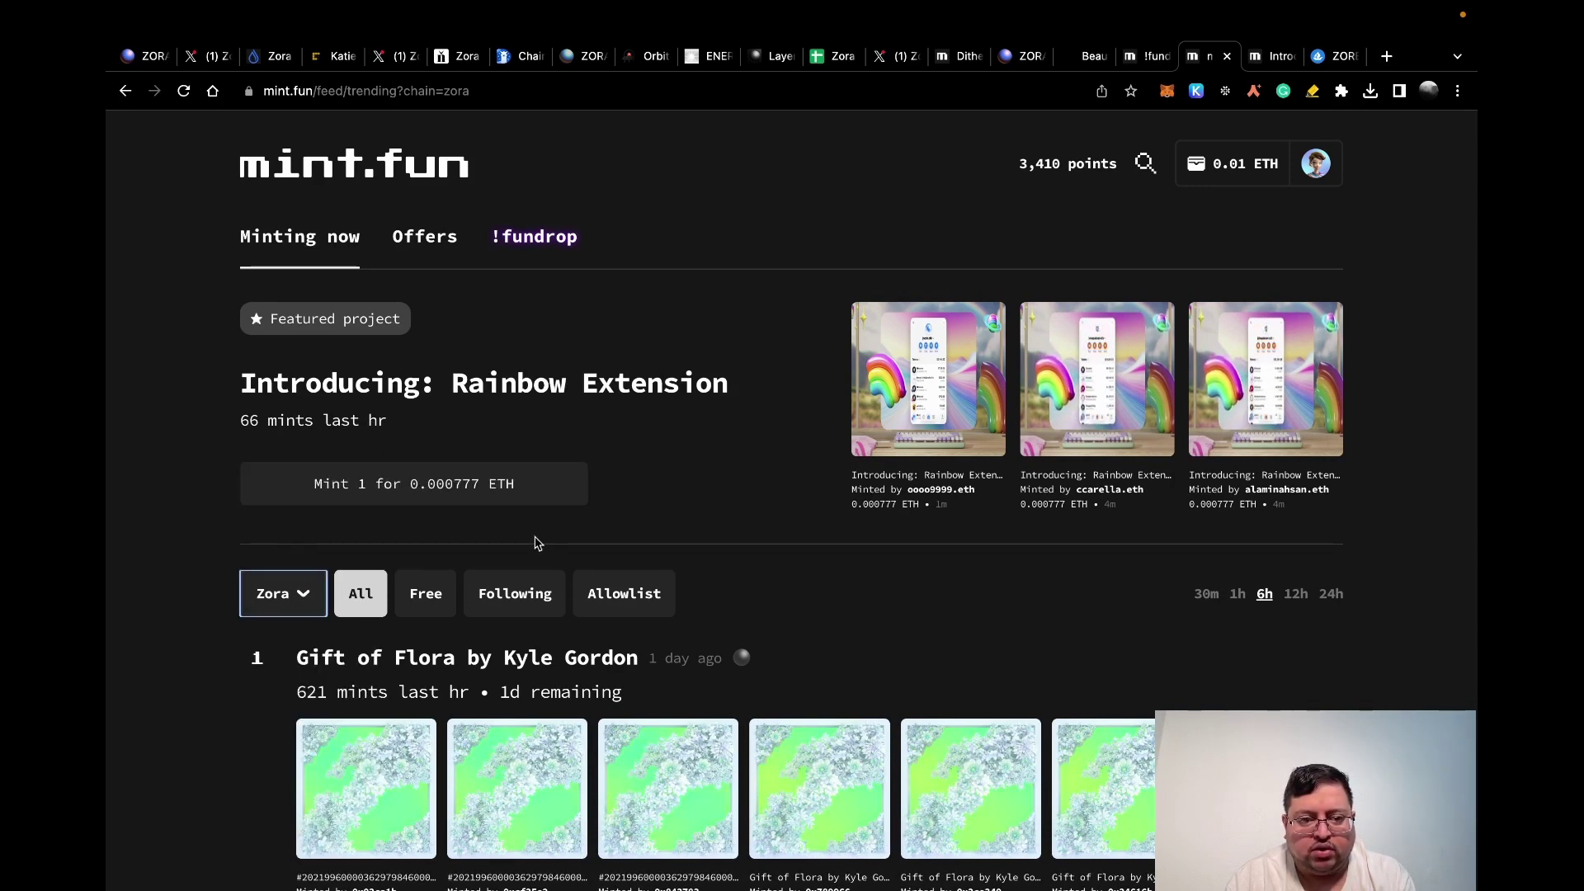
pyautogui.scroll(-6, 701, 572)
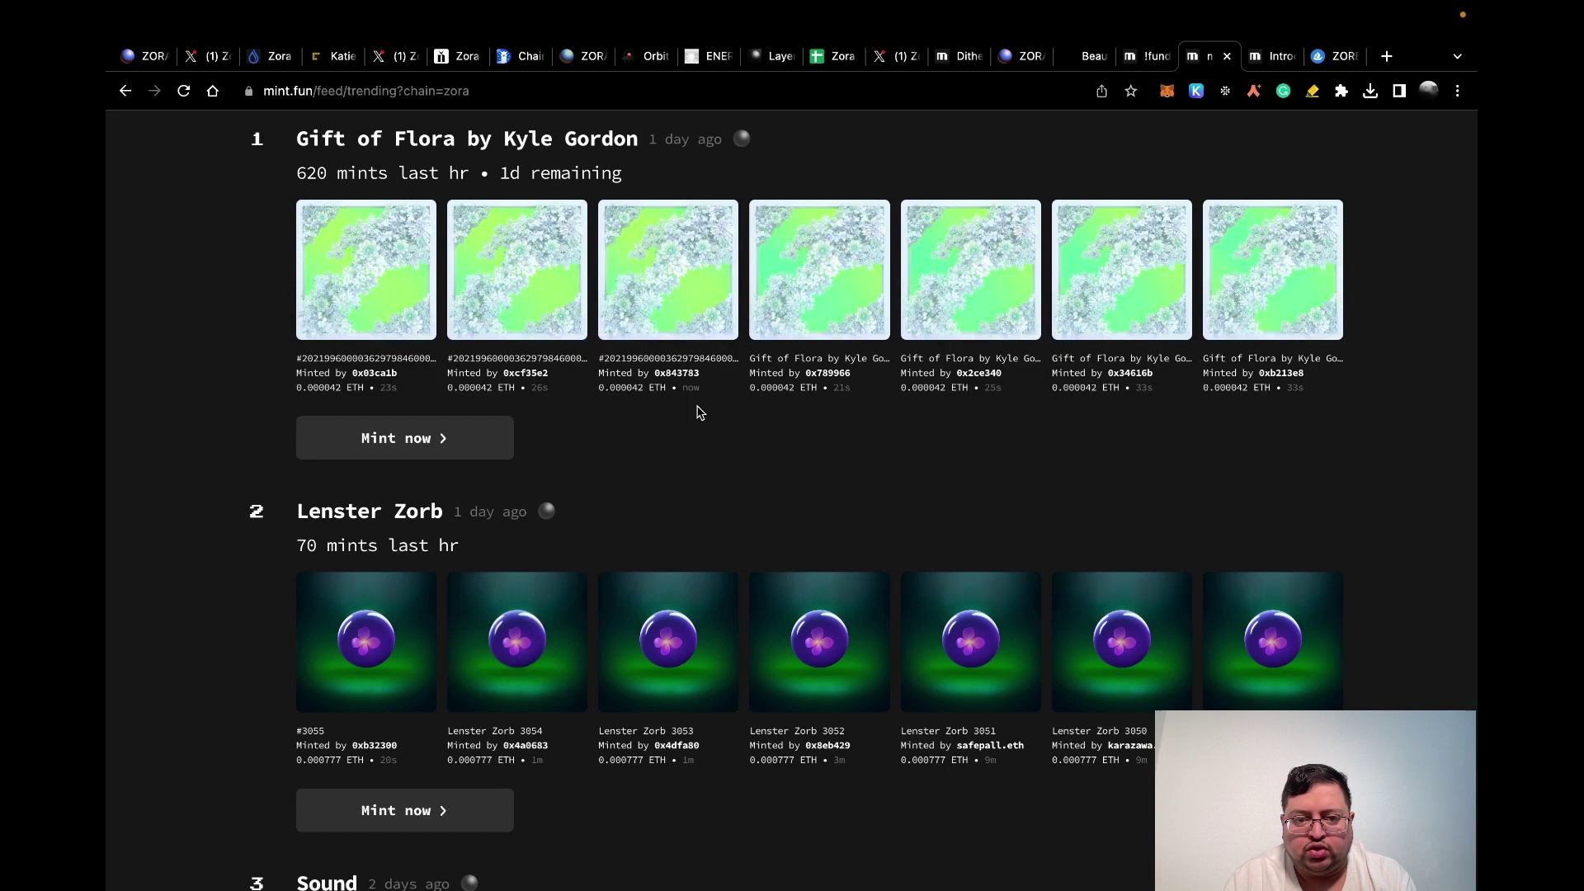
pyautogui.scroll(6, 698, 413)
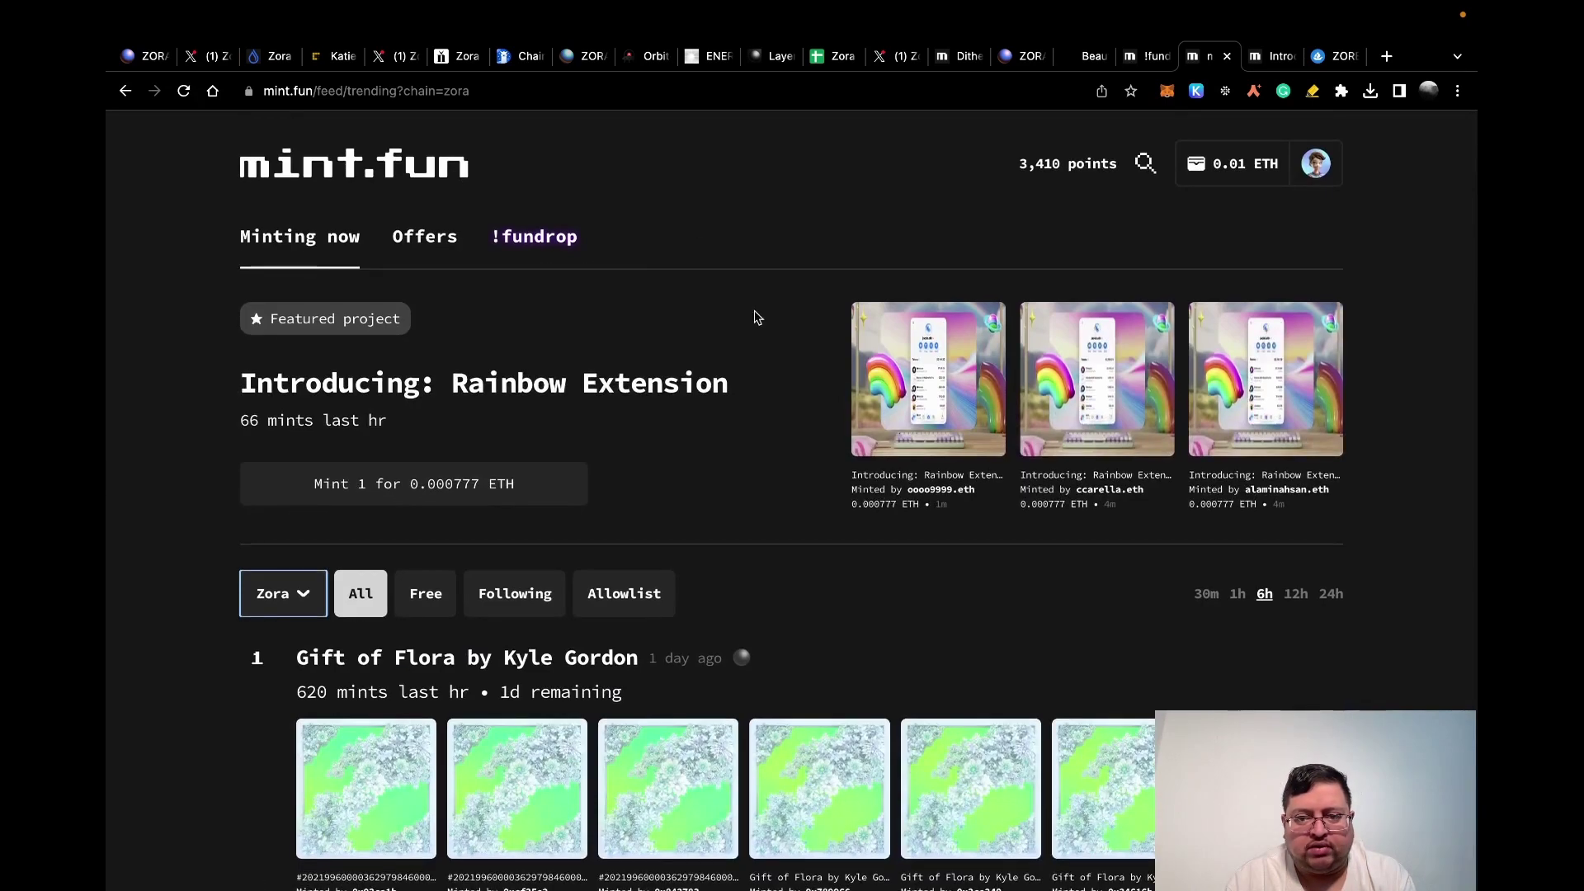
# Step: Move through the Rainbow Extension project page to the OpenSea ZORBS by ZORA collection
pyautogui.hotkey('ctrl', 'Tab')
pyautogui.scroll(-3, 759, 472)
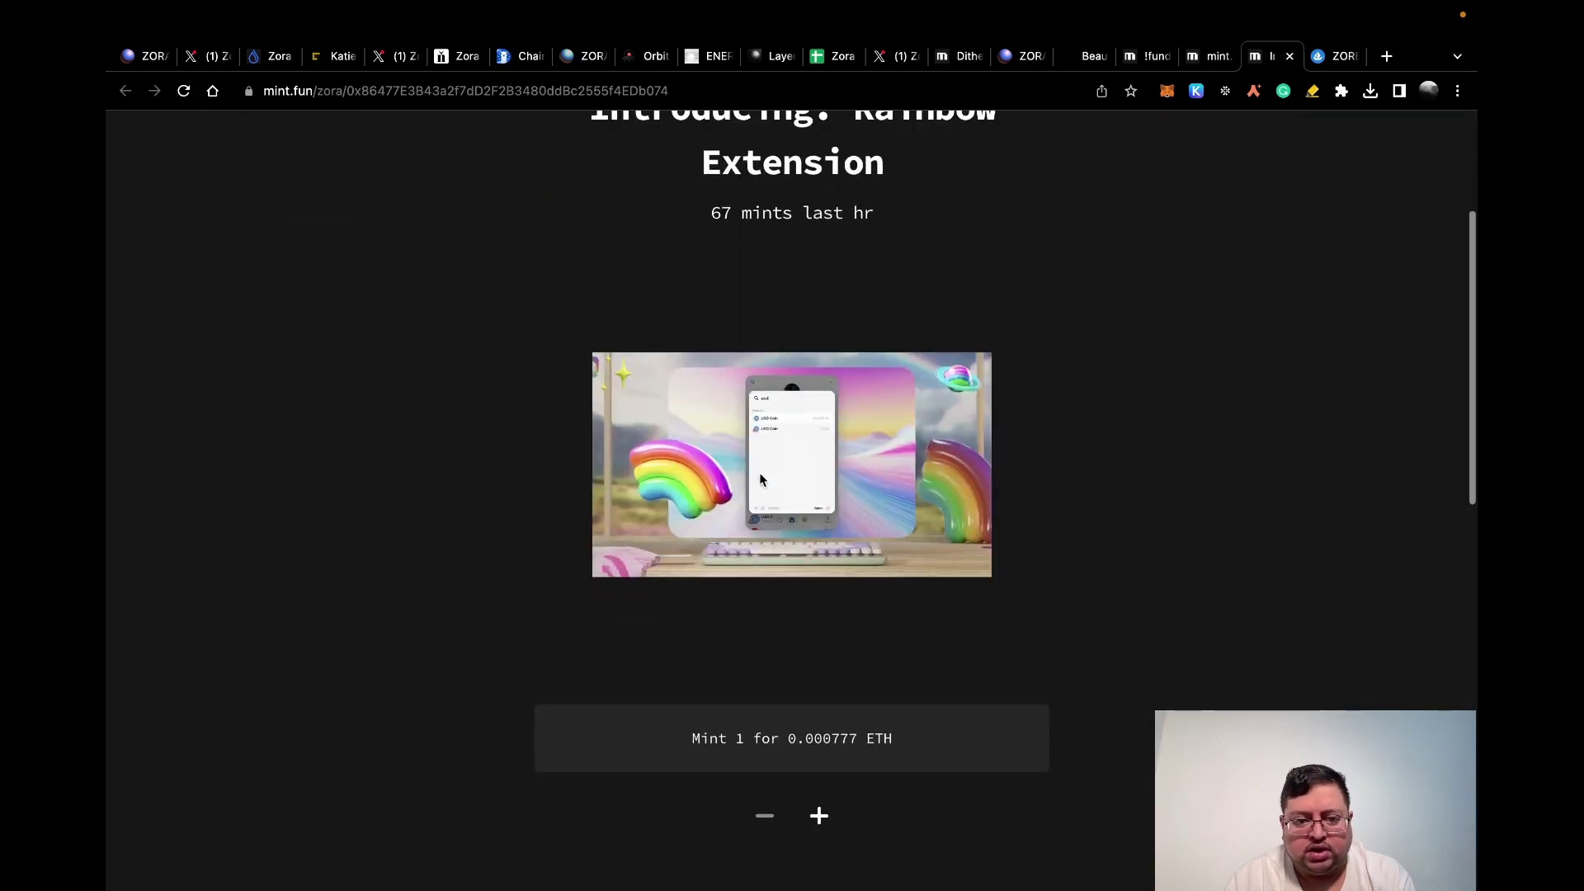
pyautogui.scroll(2, 908, 600)
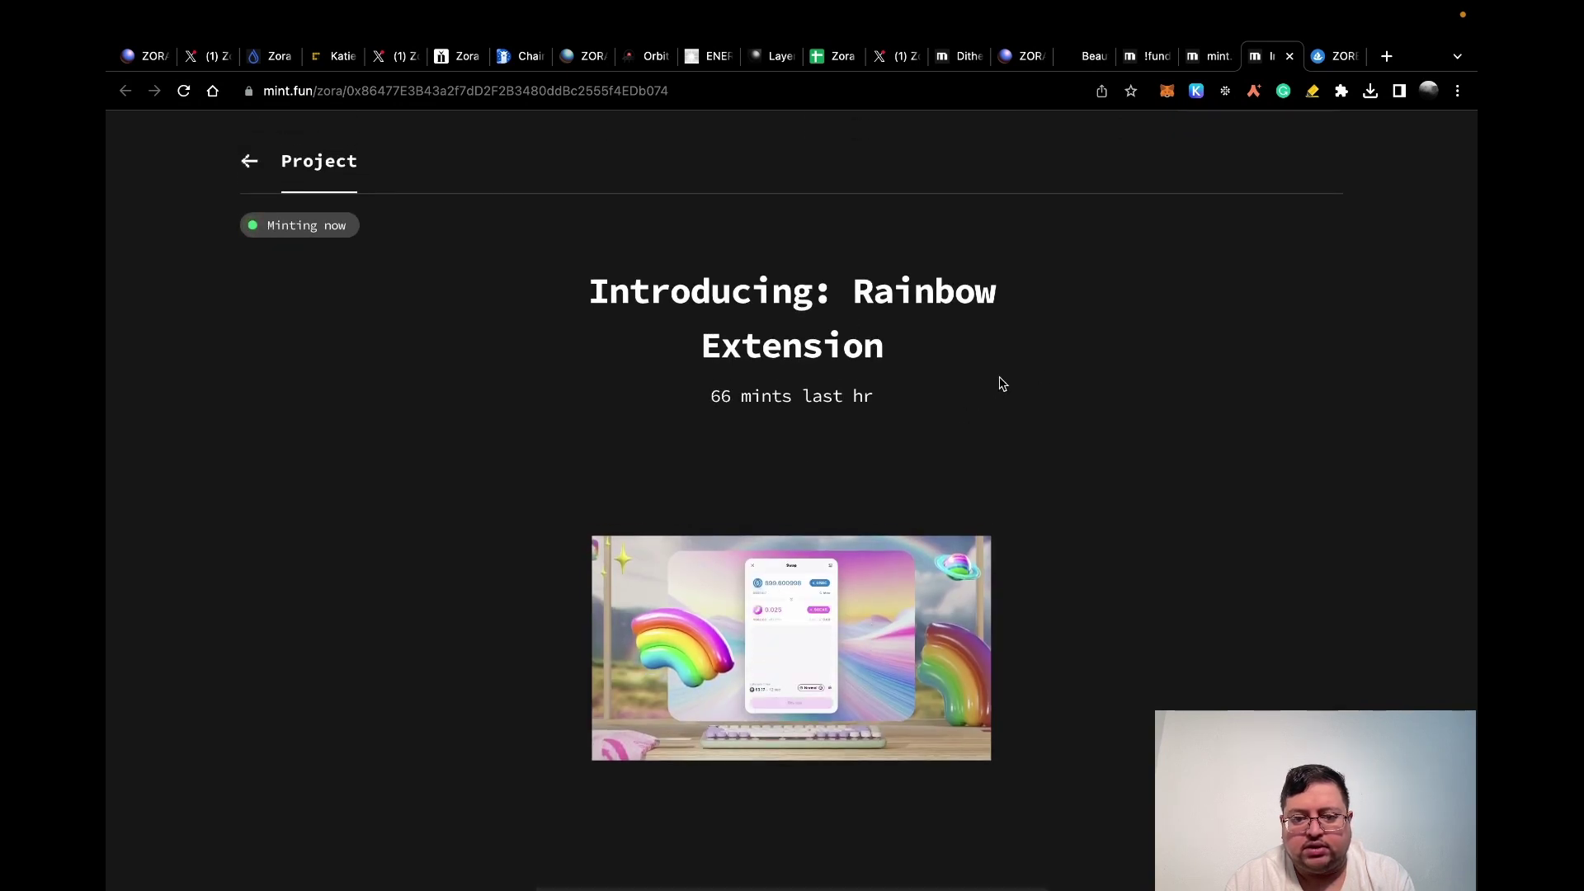
pyautogui.hotkey('ctrl', 'Tab')
pyautogui.scroll(5, 922, 541)
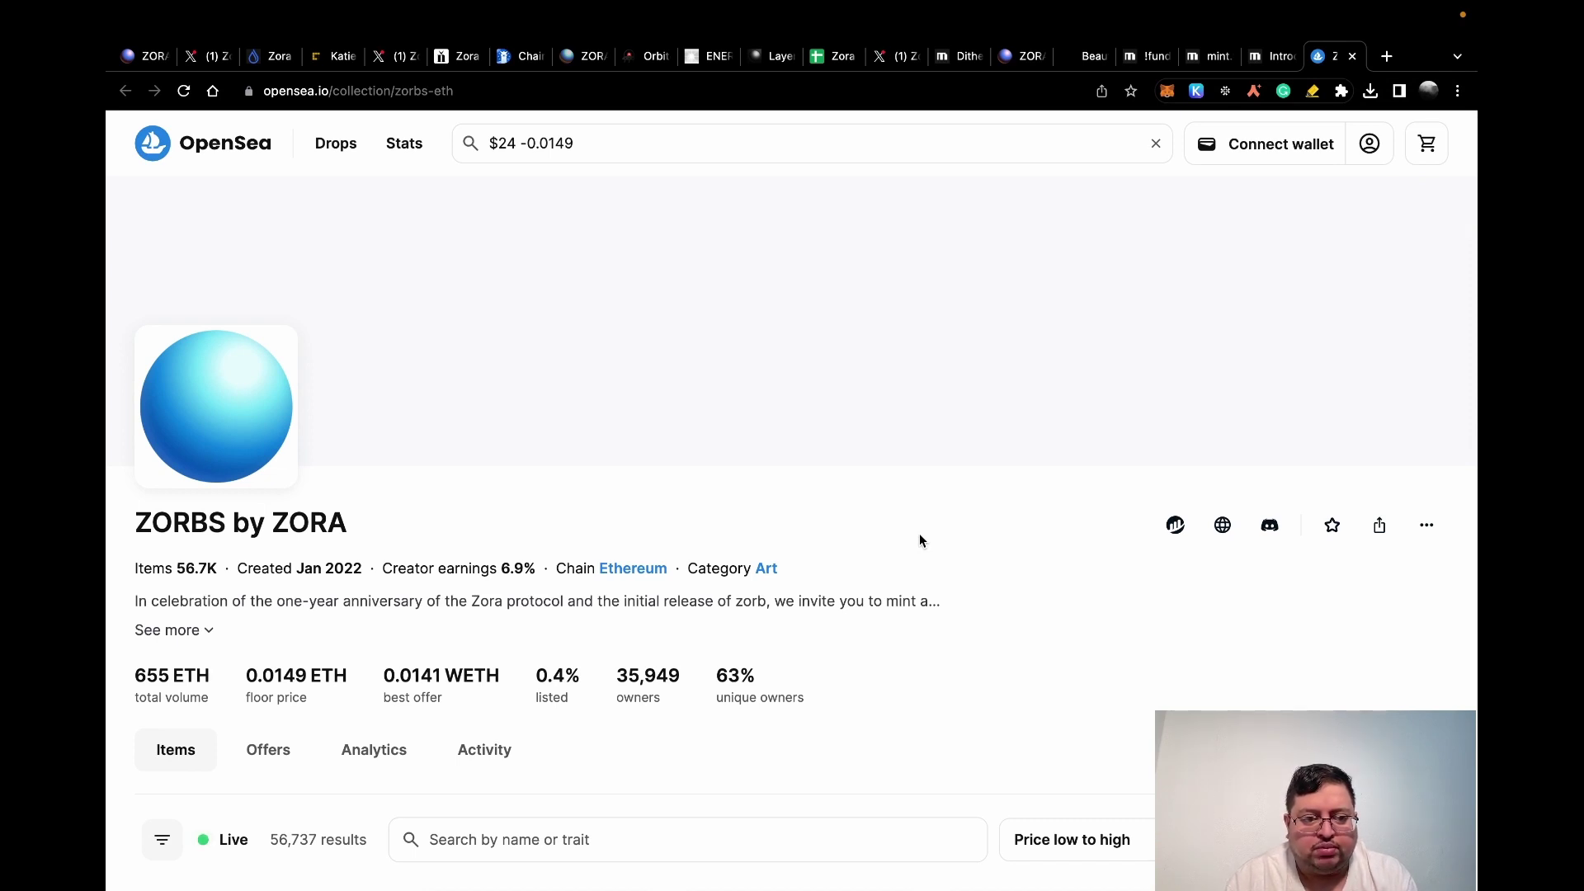
# Step: Browse Zorb listings sorted low to high, cheapest #17970 at 0.0149 ETH, then switch to the Notion notes
pyautogui.scroll(-4, 921, 541)
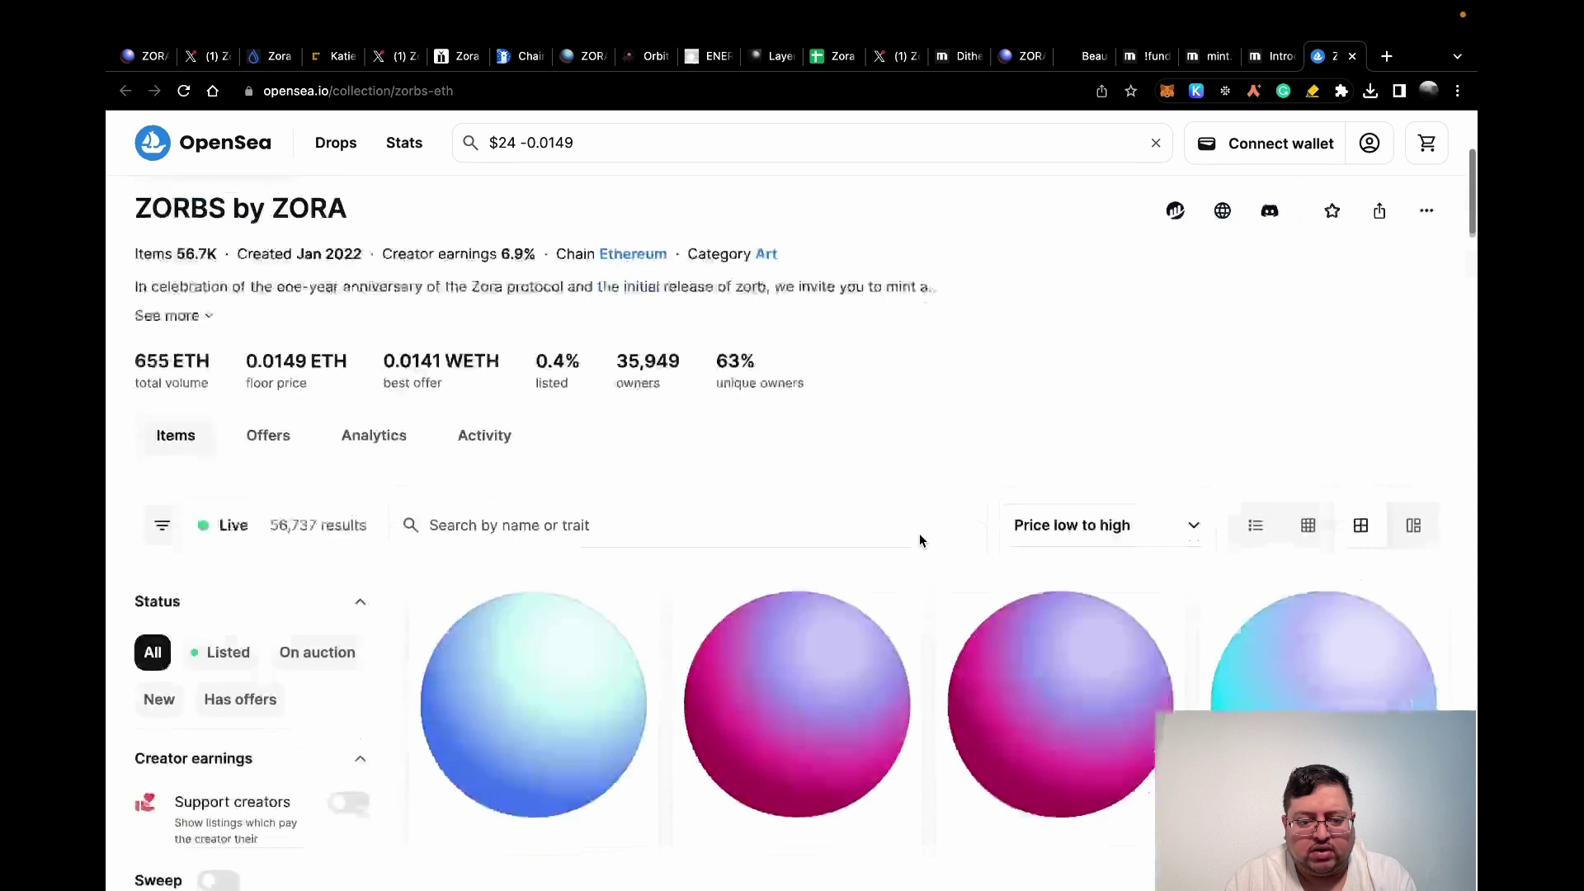
pyautogui.scroll(-3, 920, 533)
pyautogui.scroll(7, 704, 330)
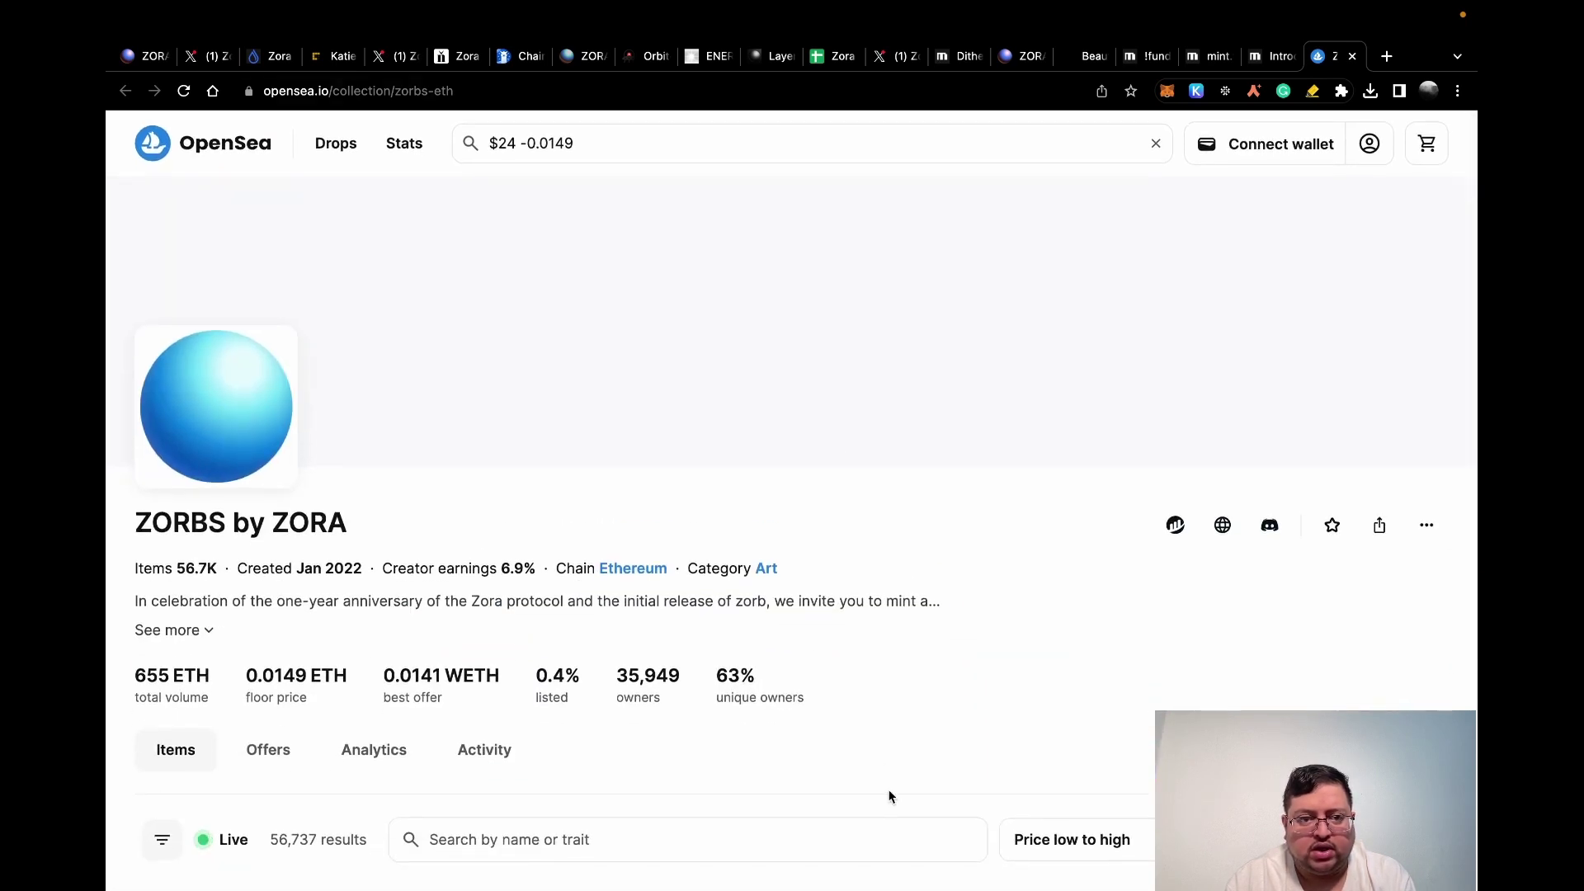
pyautogui.scroll(-1, 890, 794)
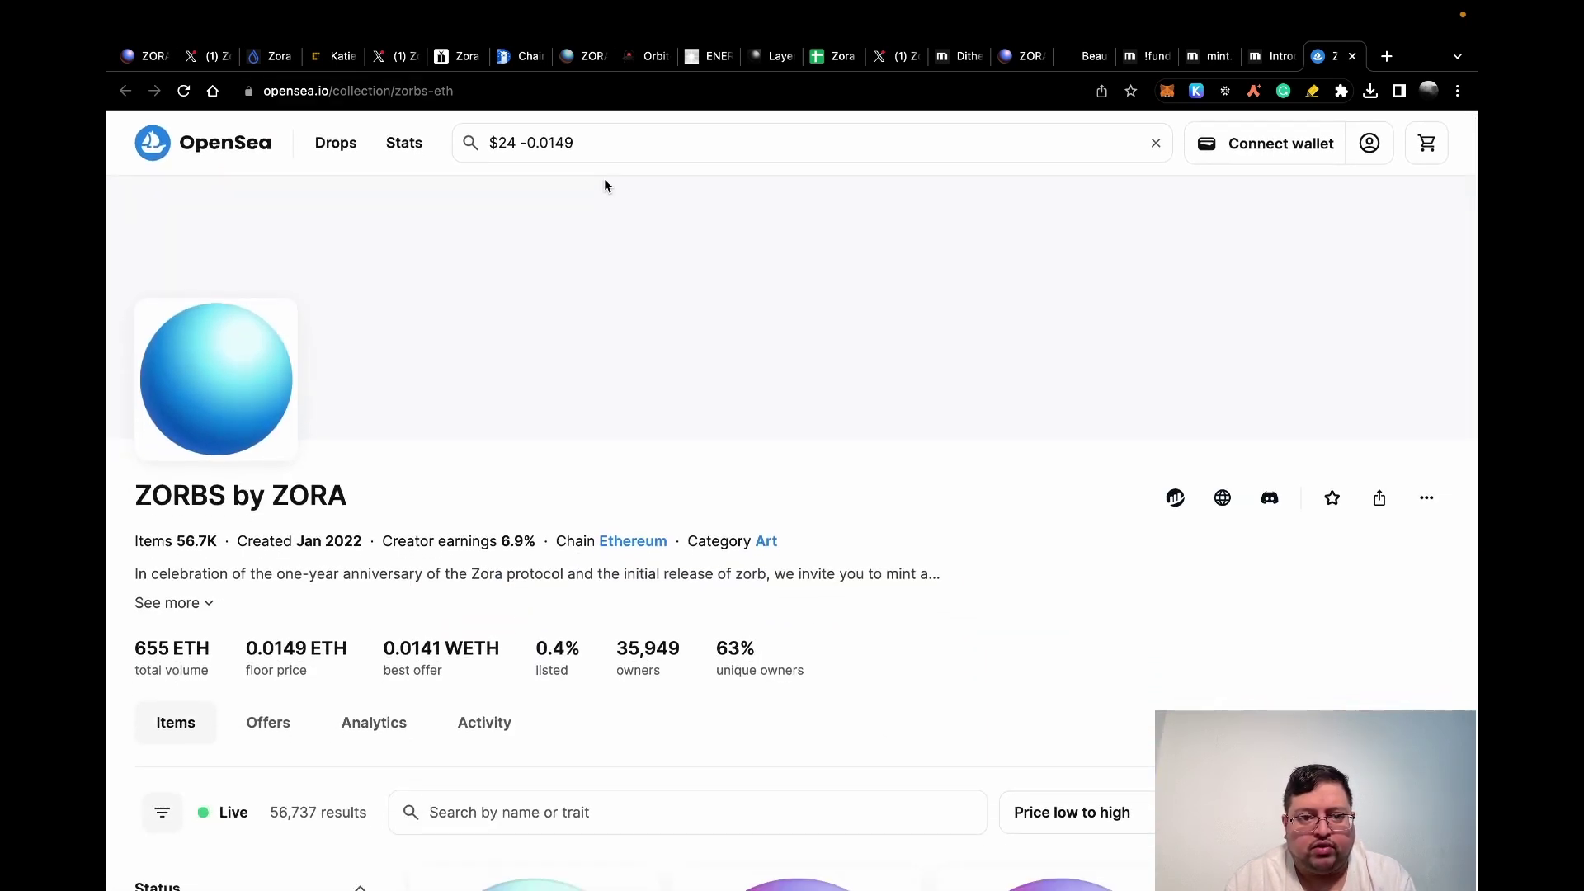
pyautogui.scroll(-3, 760, 446)
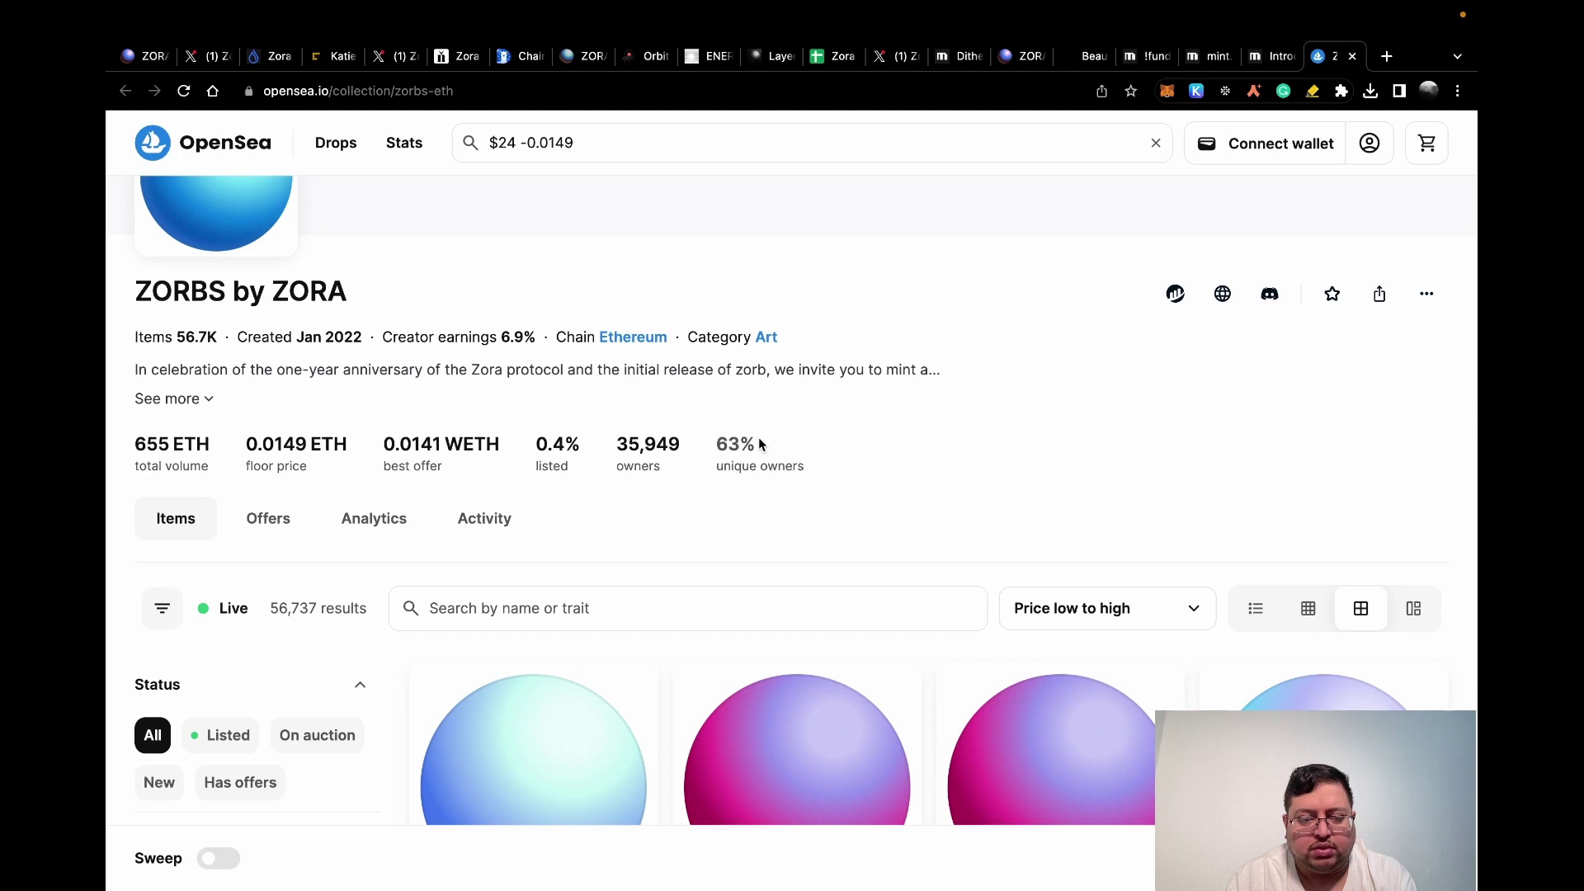
pyautogui.scroll(-2, 760, 446)
pyautogui.scroll(-1, 759, 445)
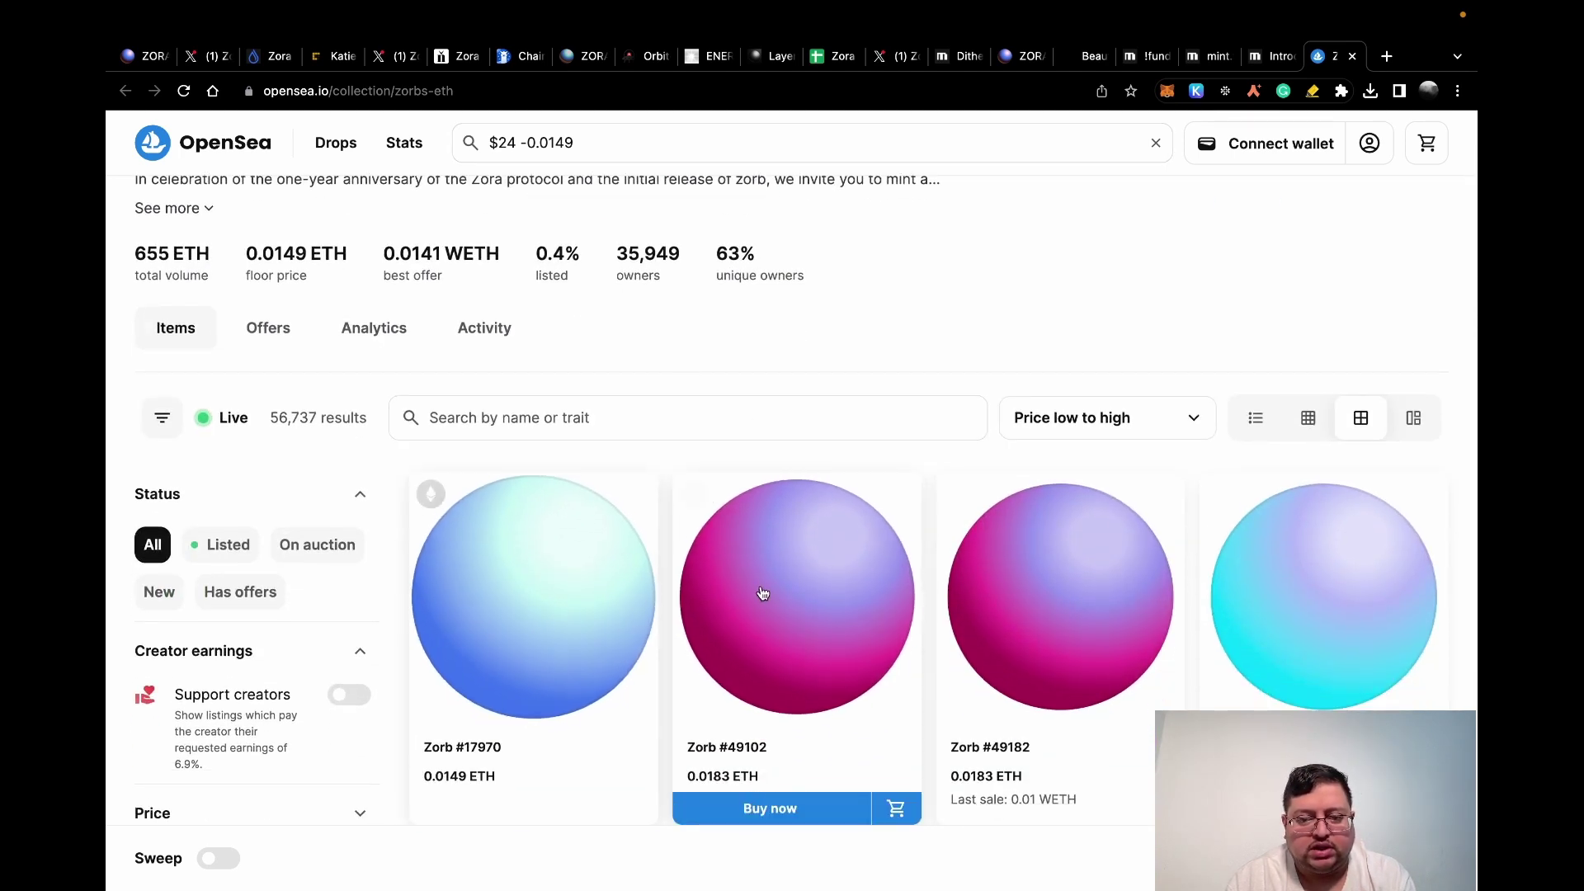
pyautogui.scroll(2, 601, 475)
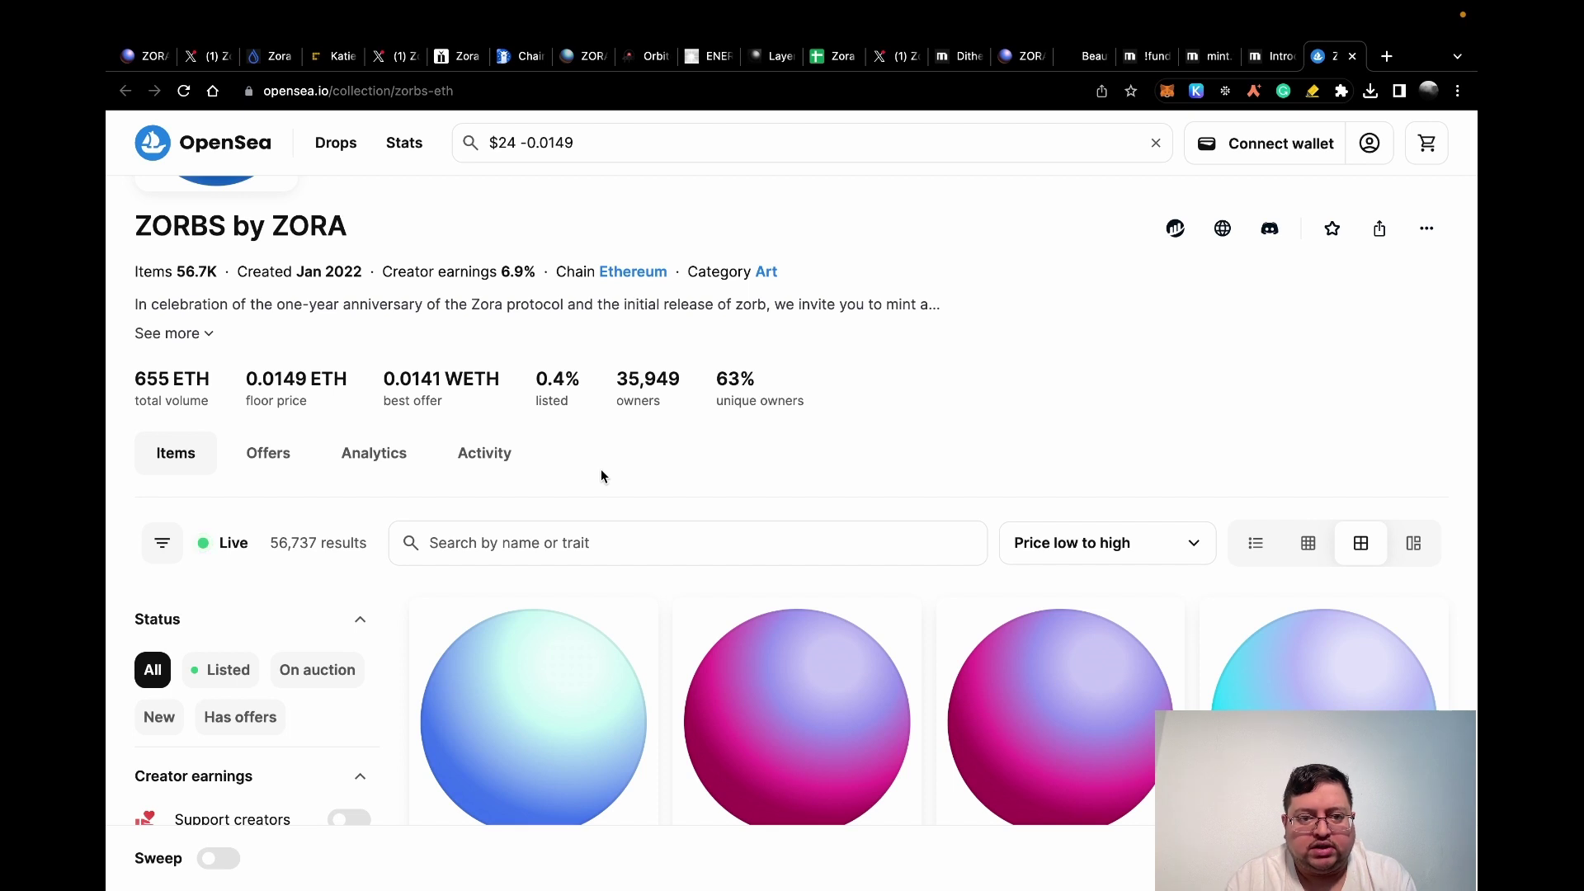
pyautogui.hotkey('ctrl', 'Left')
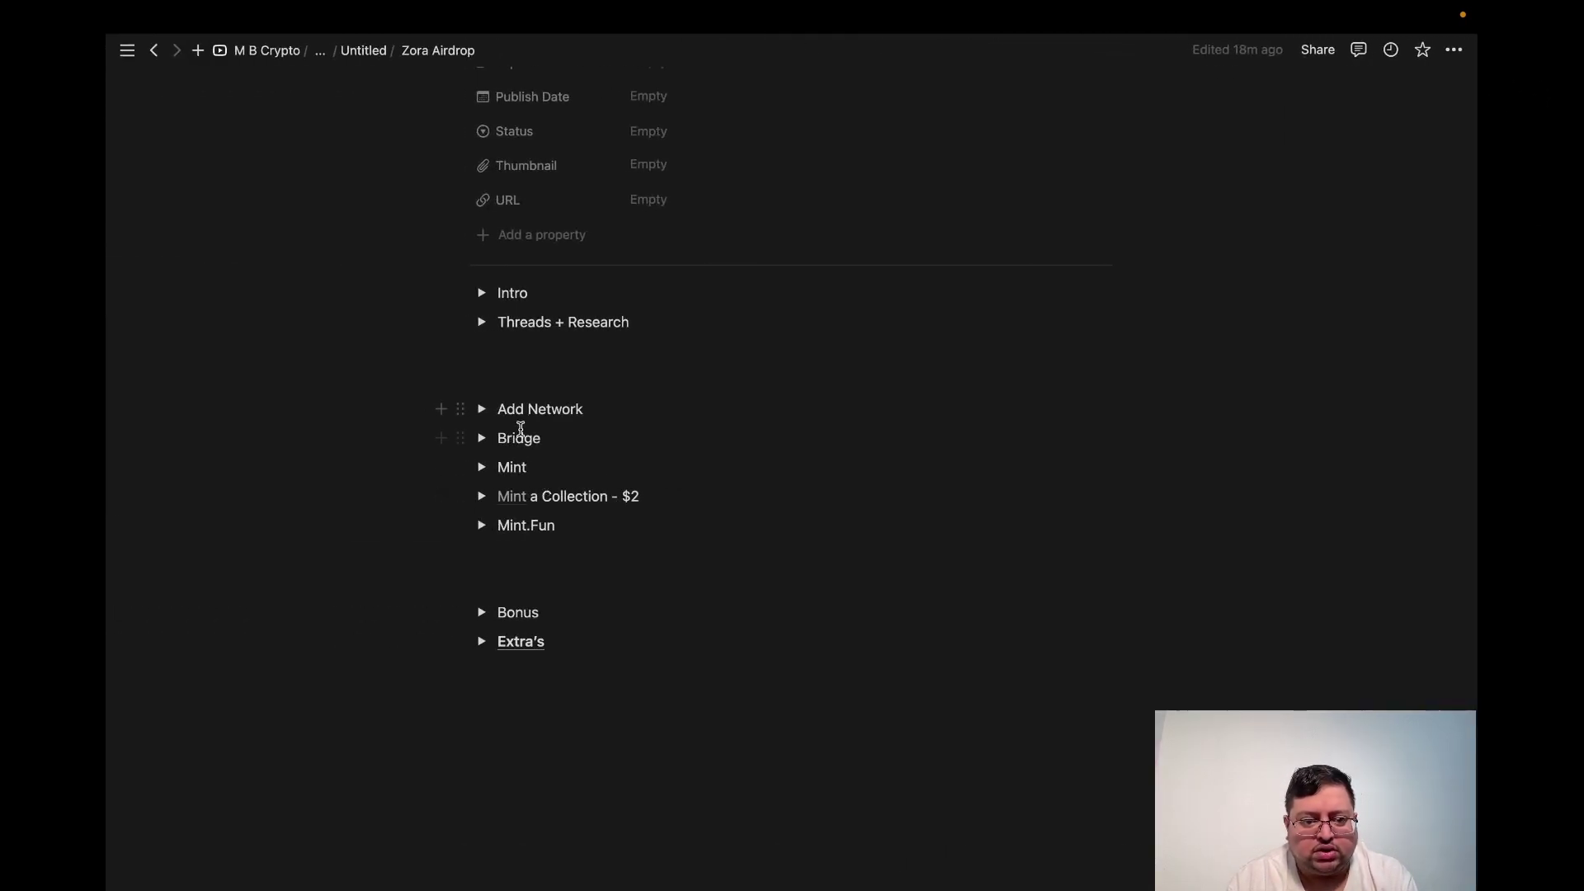
# Step: Expand the Bonus section to show the Discord and Buy Zorb NFT notes
pyautogui.click(482, 613)
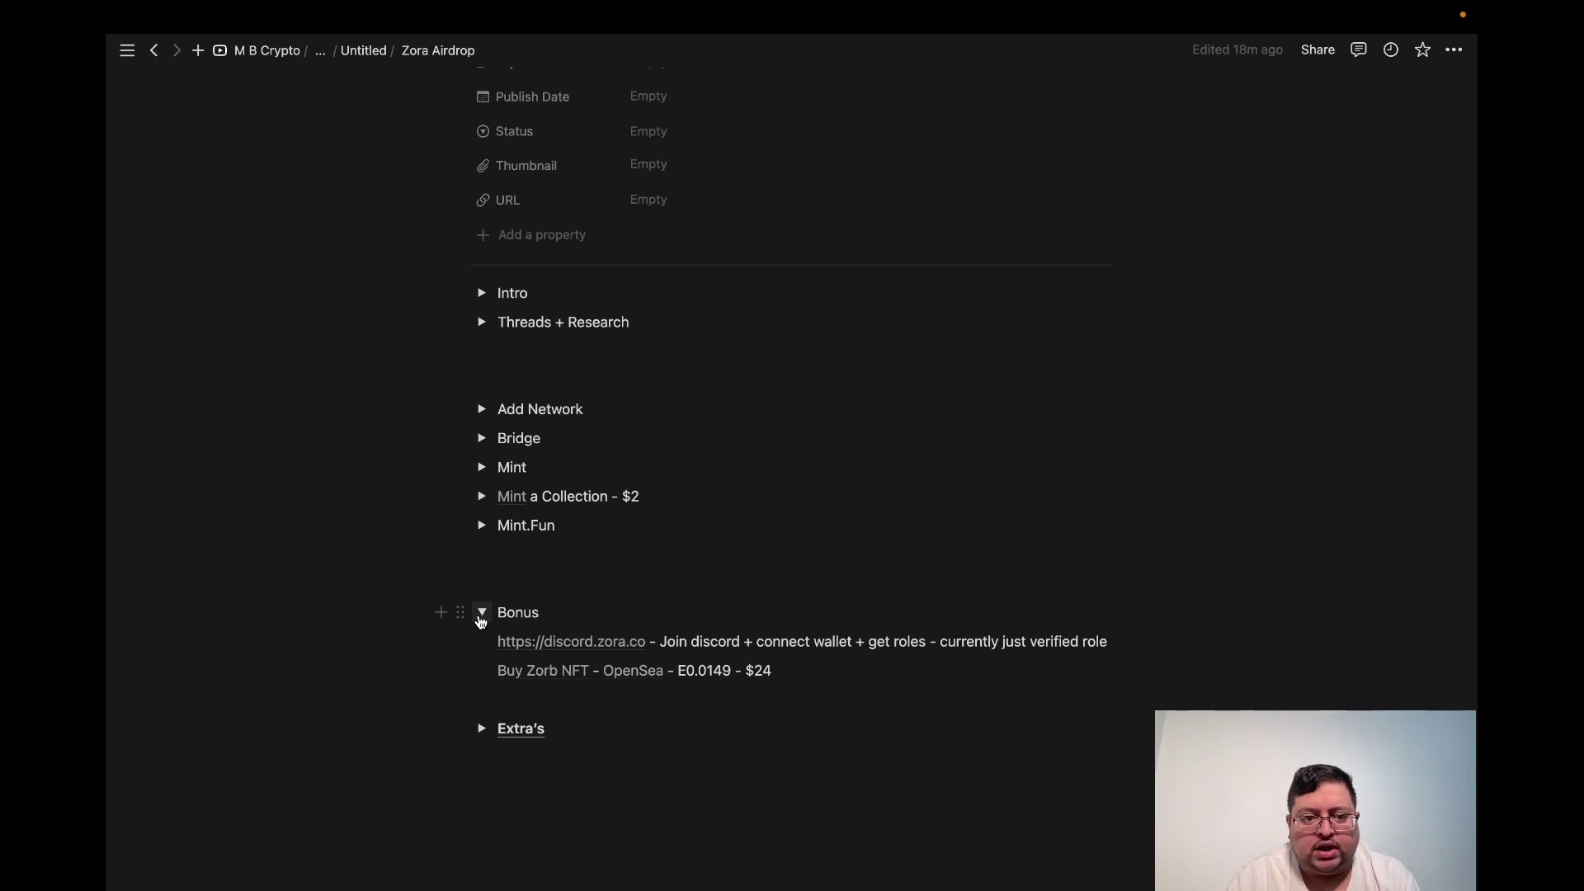
pyautogui.press('super+Tab')
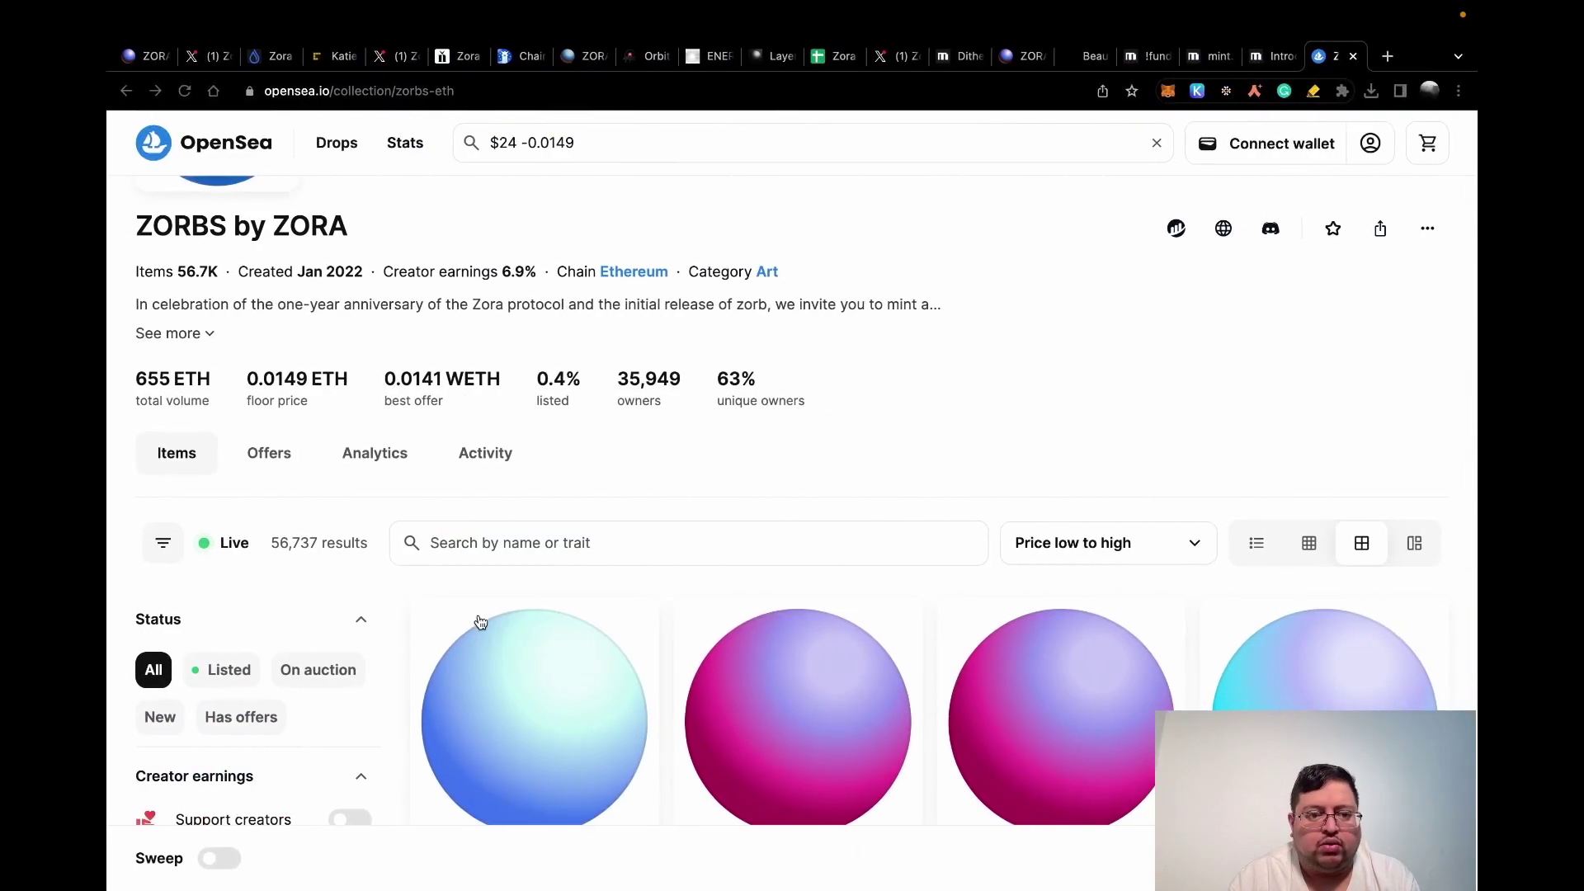